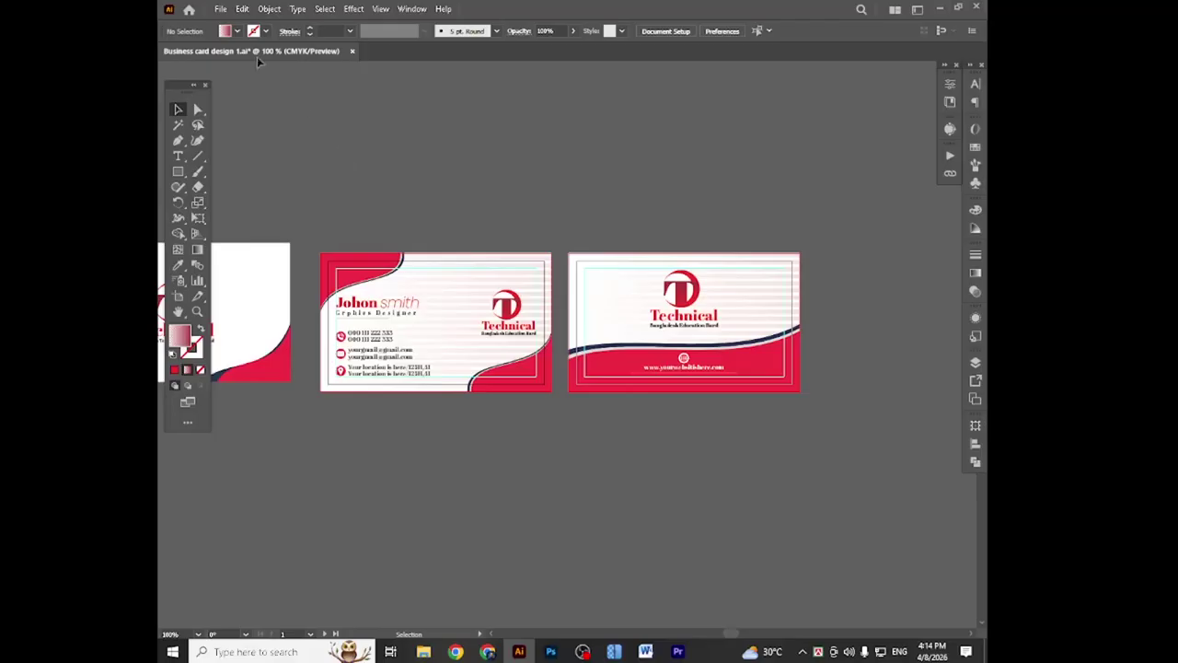
- Save the current changes to the business card document
click(223, 9)
click(614, 167)
key(a)
key(v)
click(221, 10)
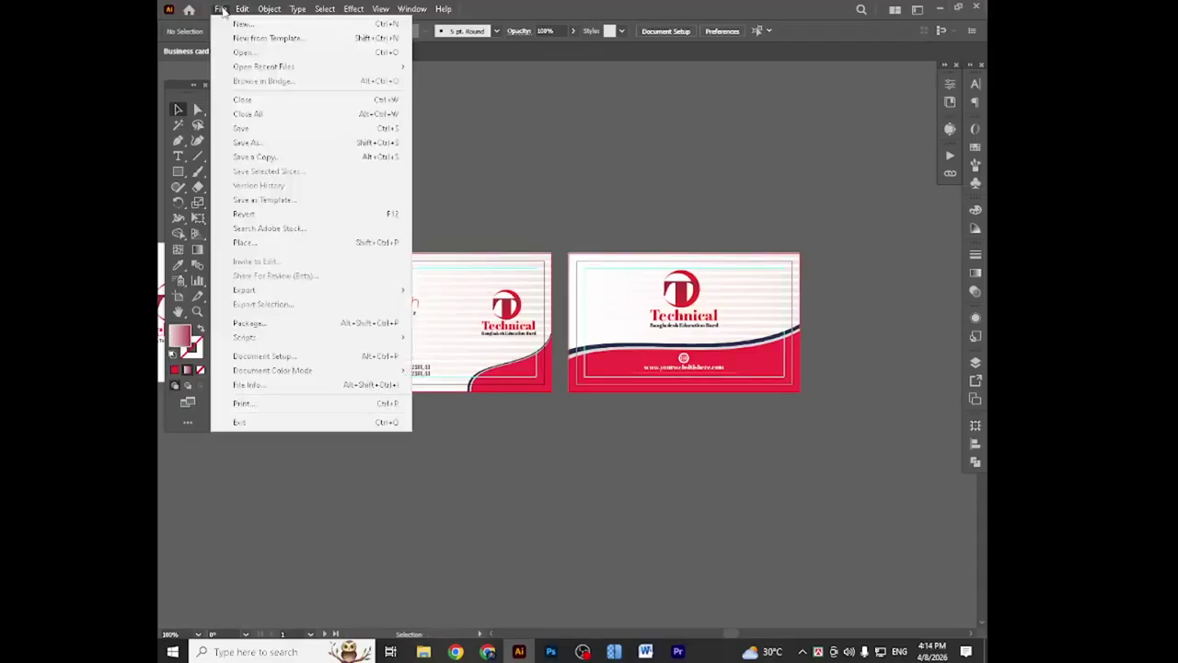
click(270, 138)
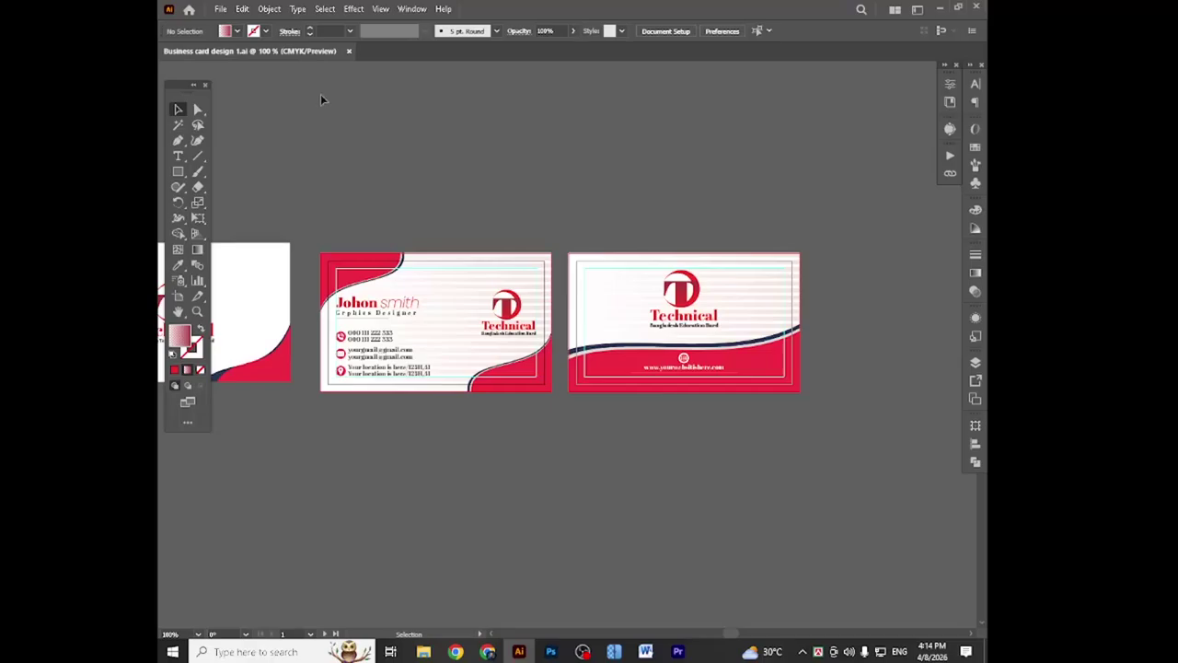
click(222, 10)
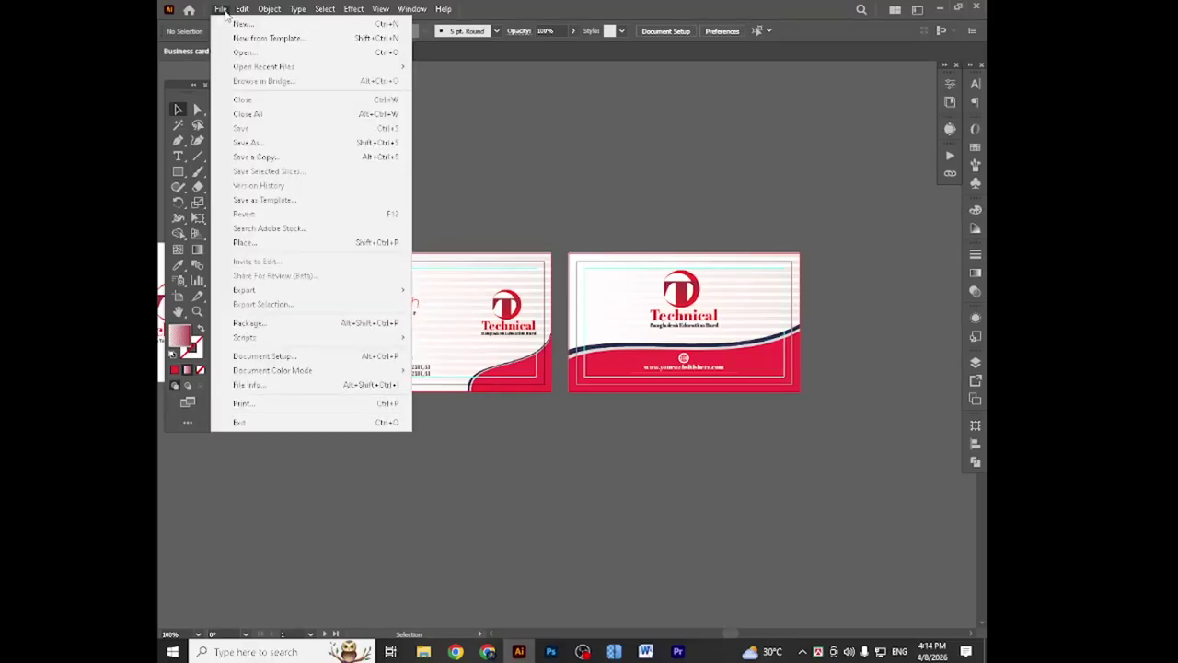
click(581, 190)
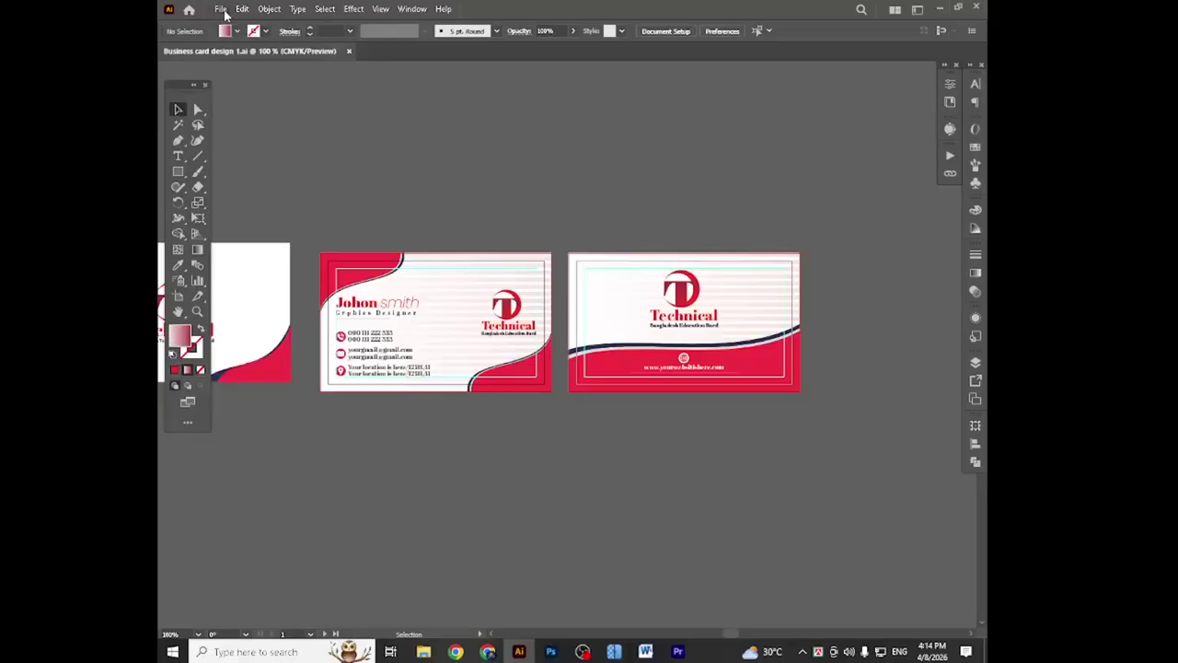
click(223, 10)
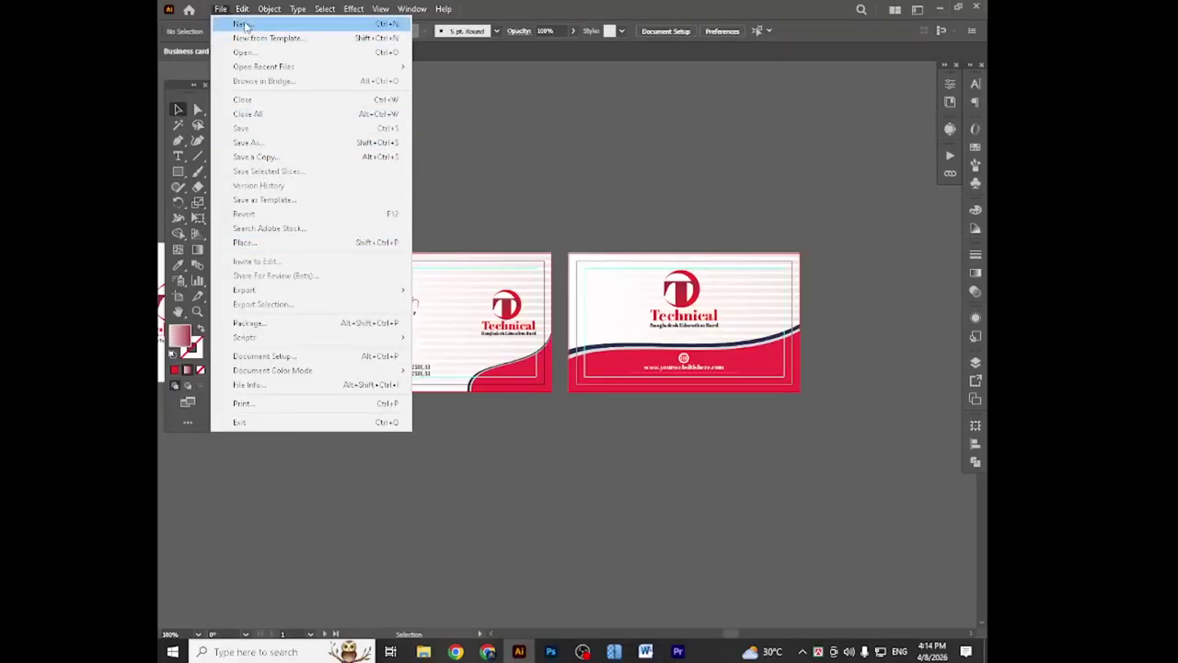
click(491, 129)
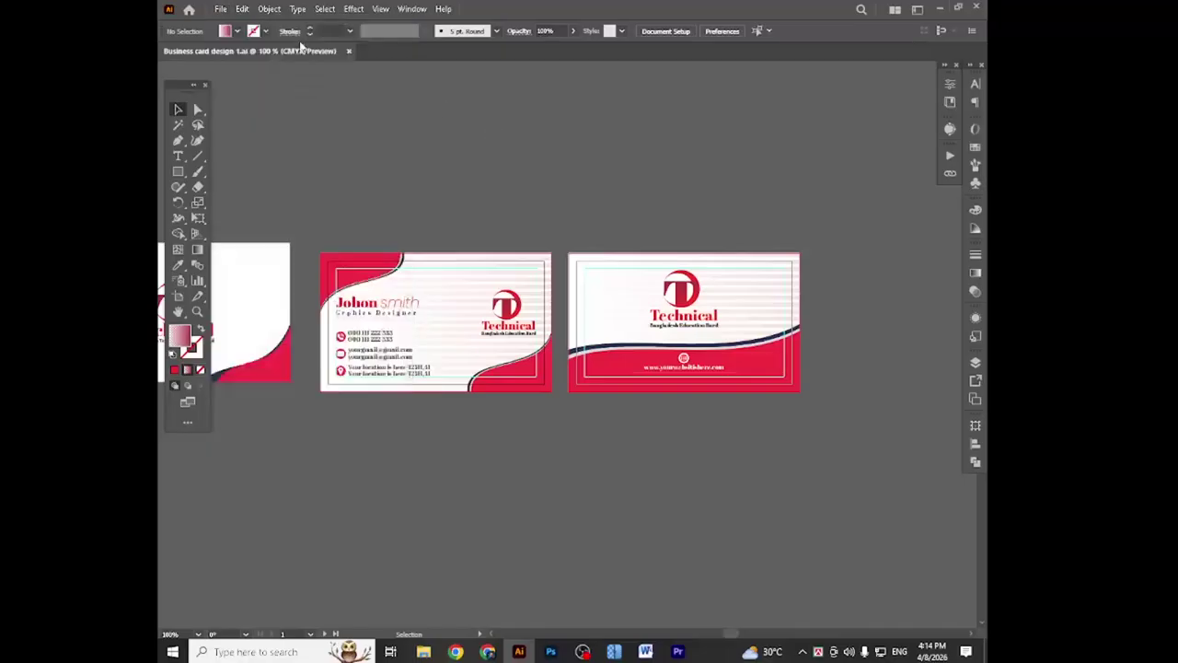
- Start saving the business card document as a new file and browse to This PC as the location
click(219, 9)
click(502, 143)
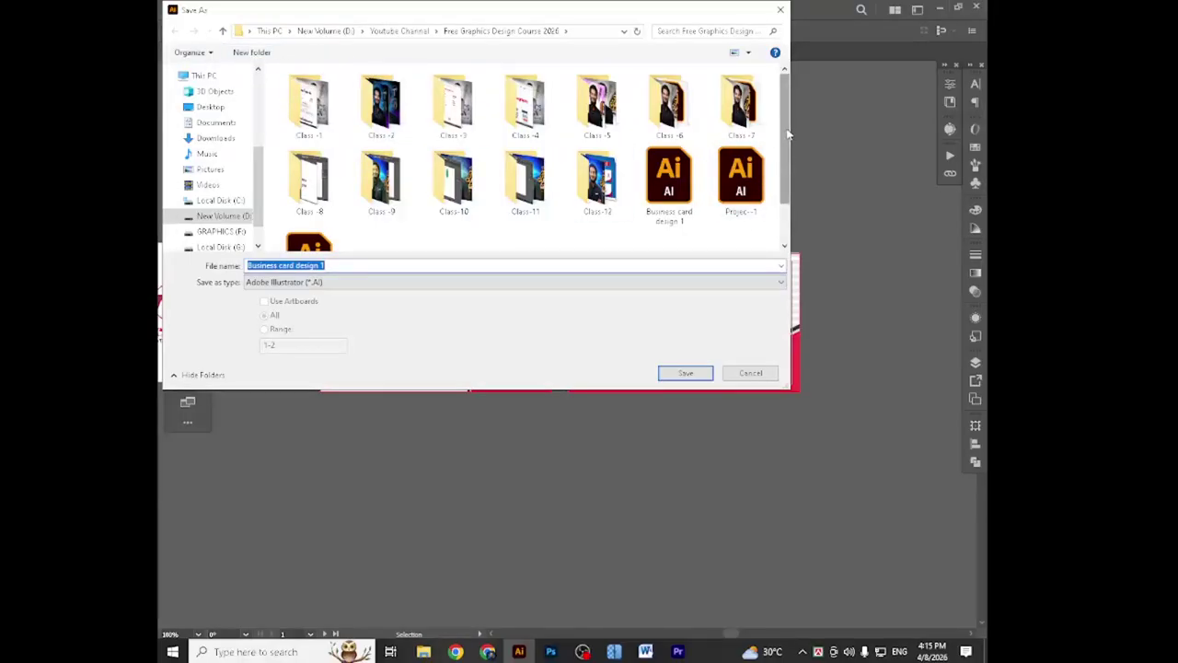
drag(787, 148, 791, 203)
scroll(605, 204, up, 2)
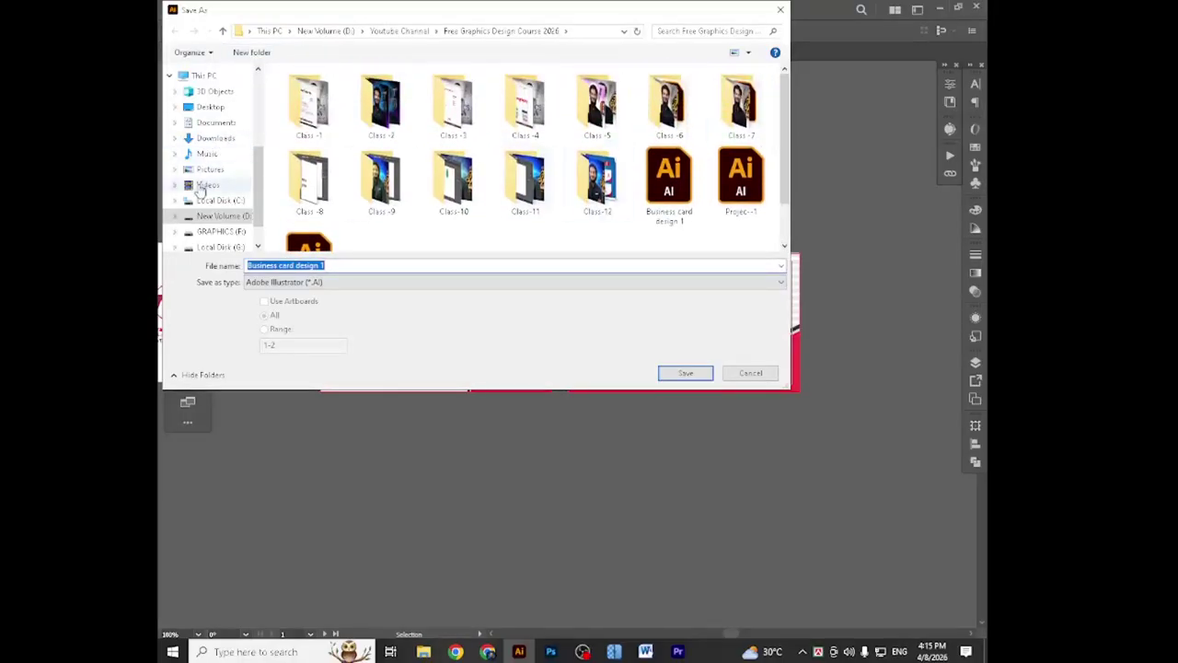
scroll(207, 184, up, 2)
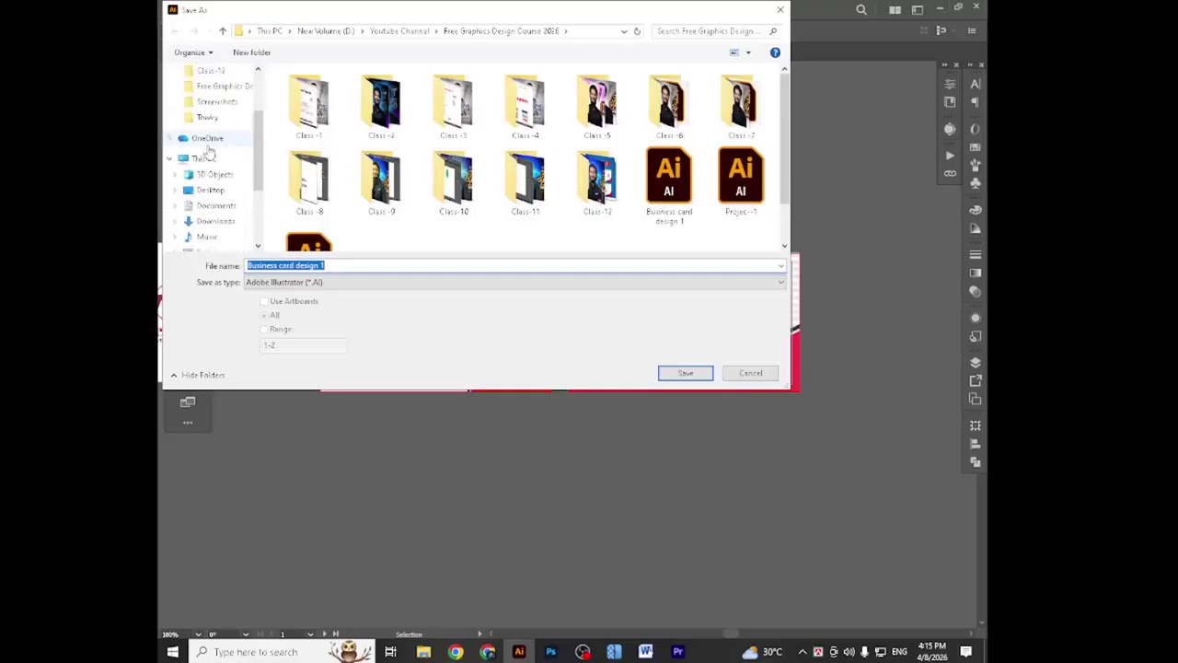
click(201, 164)
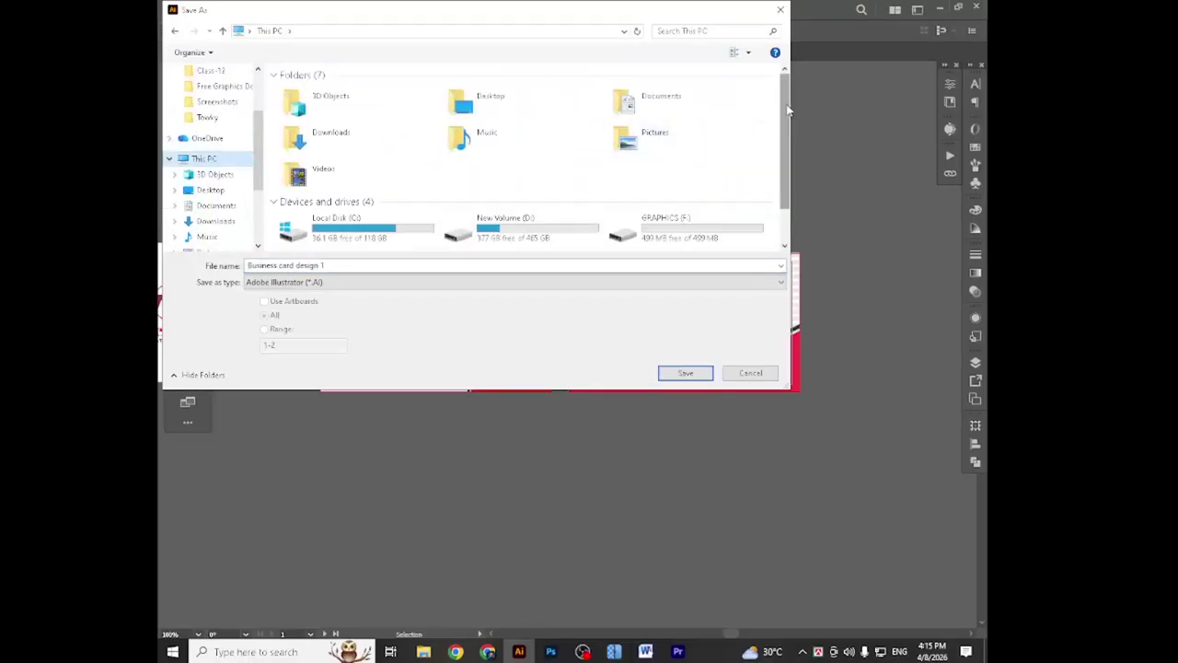
scroll(788, 138, down, 1)
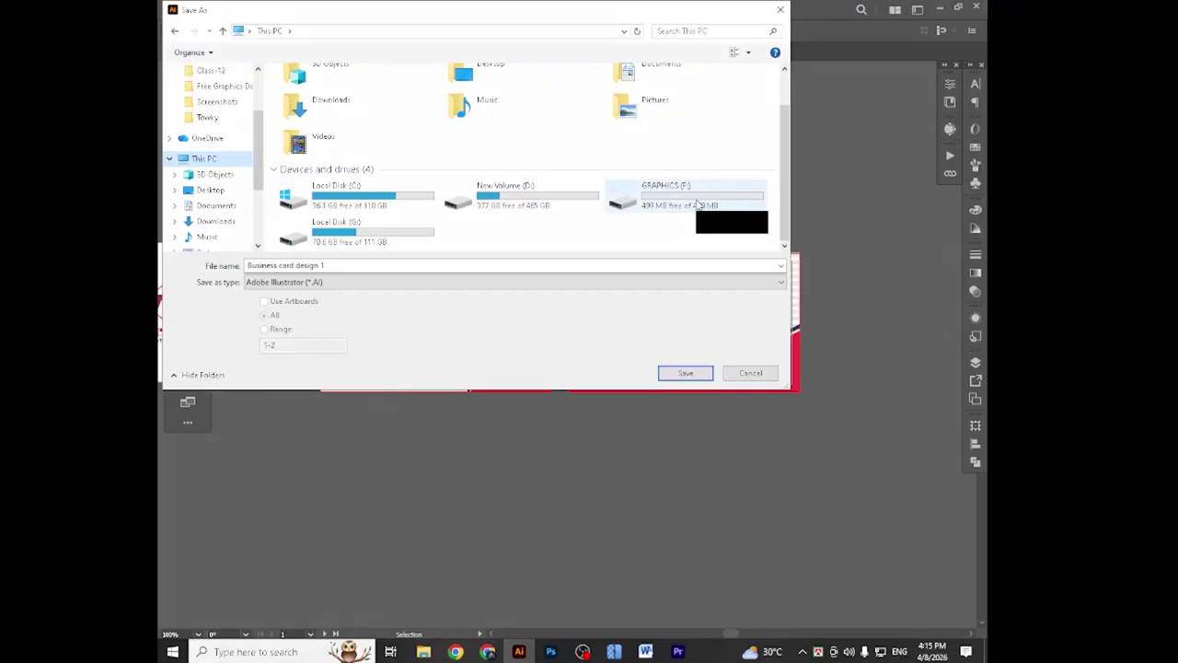
- Set the save location to the Class-12 folder in New Volume (D:), Youtube Channel, Free Graphics Design Course 2026
double_click(525, 204)
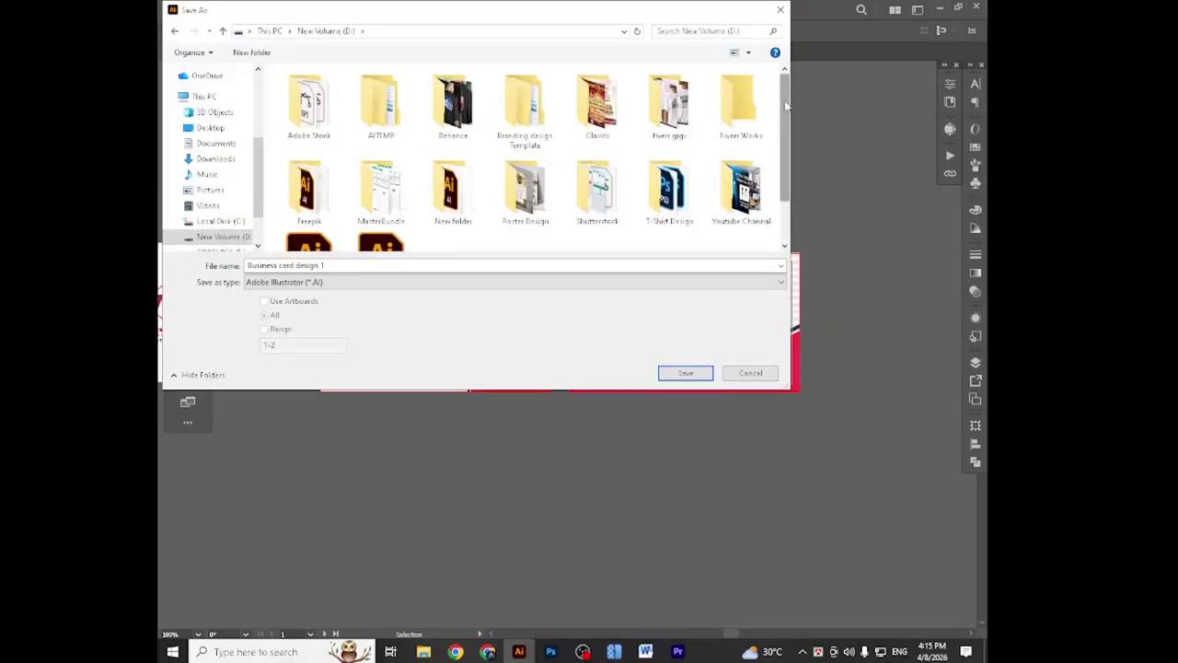
scroll(787, 102, down, 1)
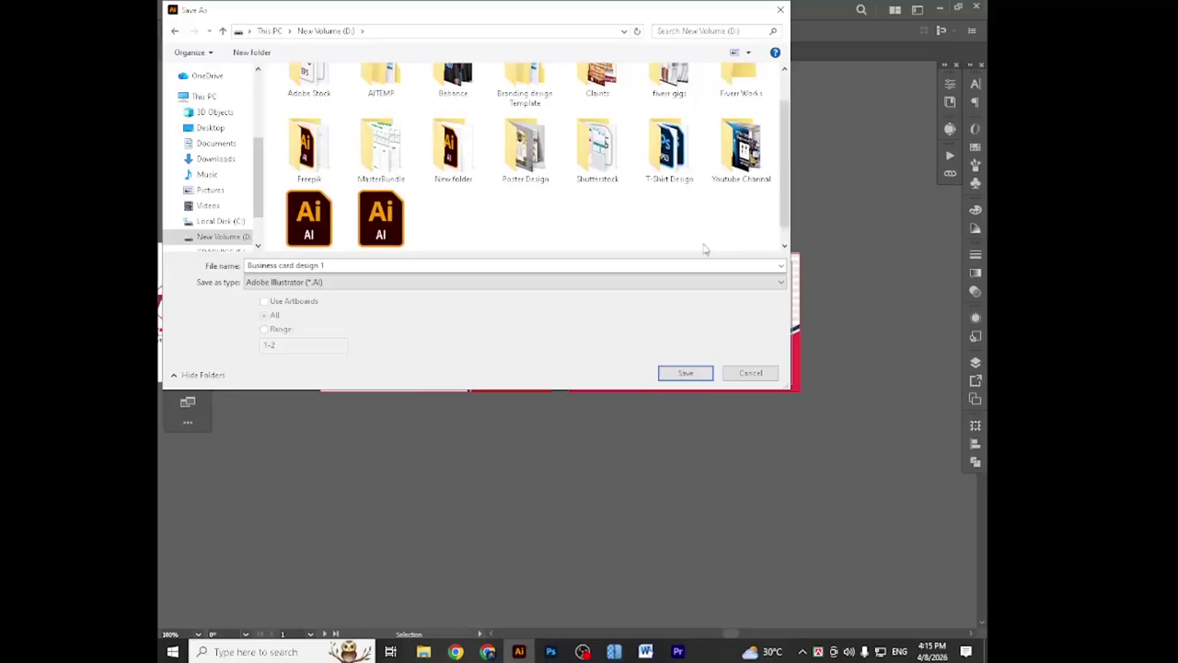
double_click(751, 145)
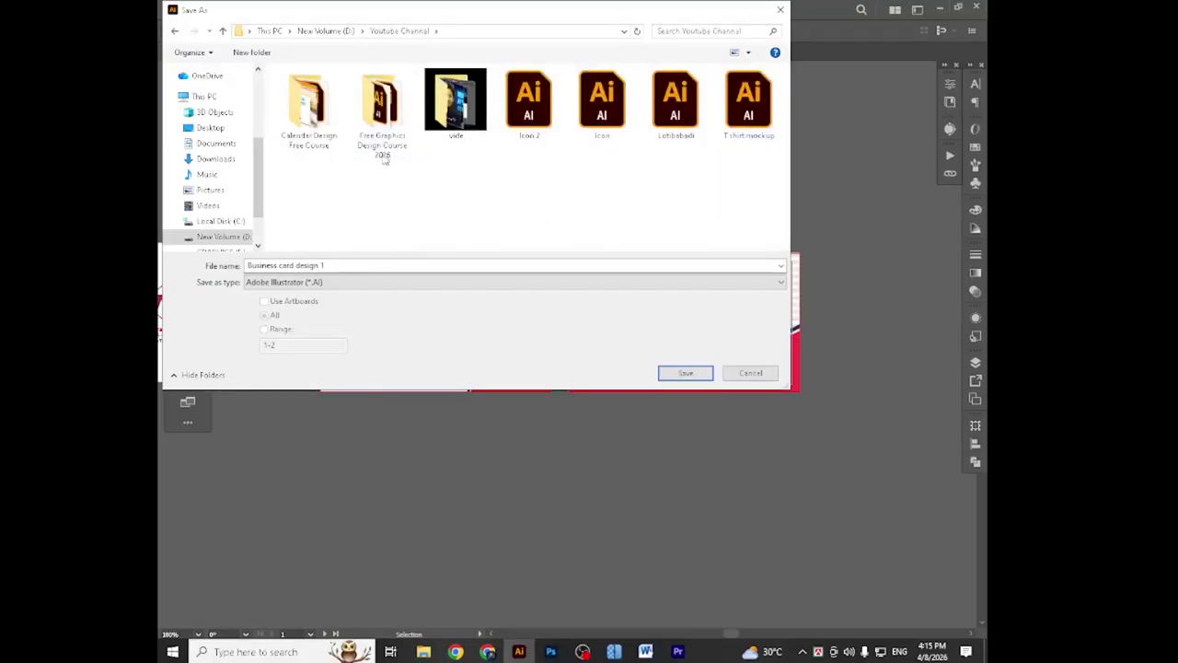
double_click(388, 108)
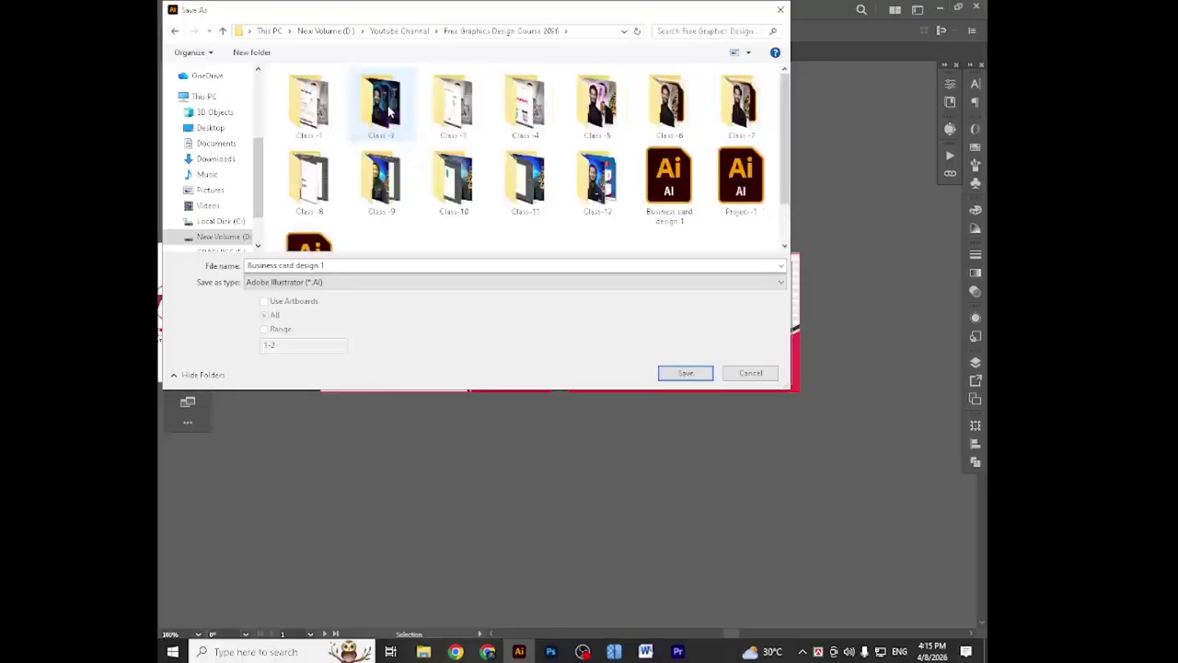
scroll(785, 139, down, 2)
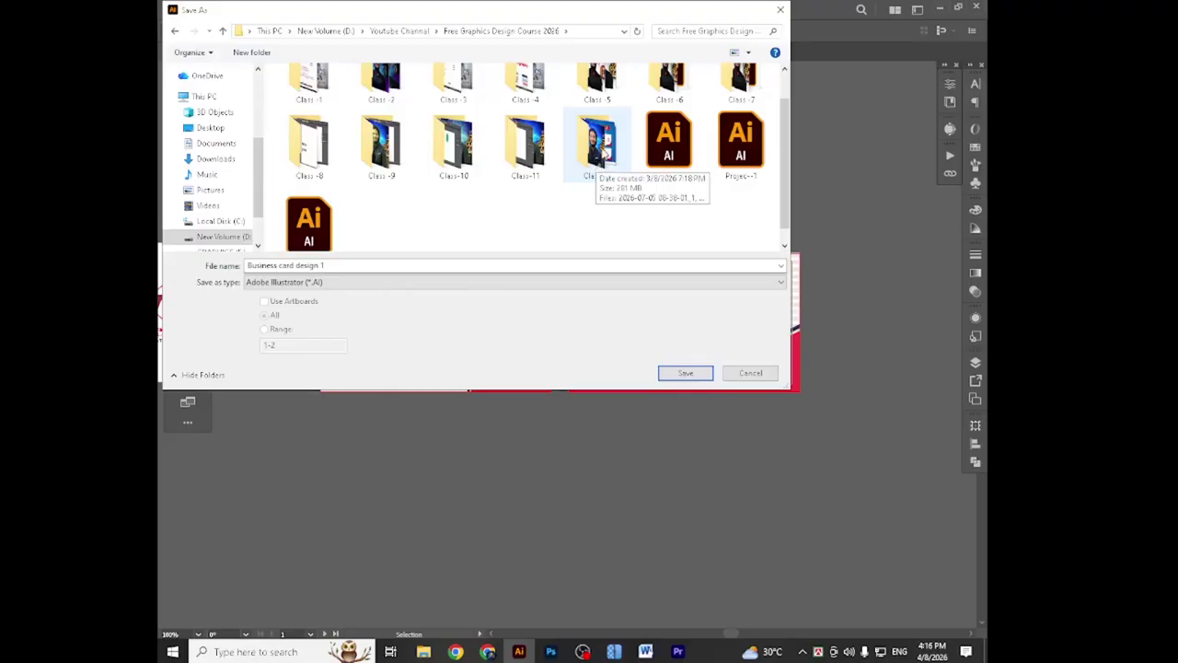
double_click(602, 148)
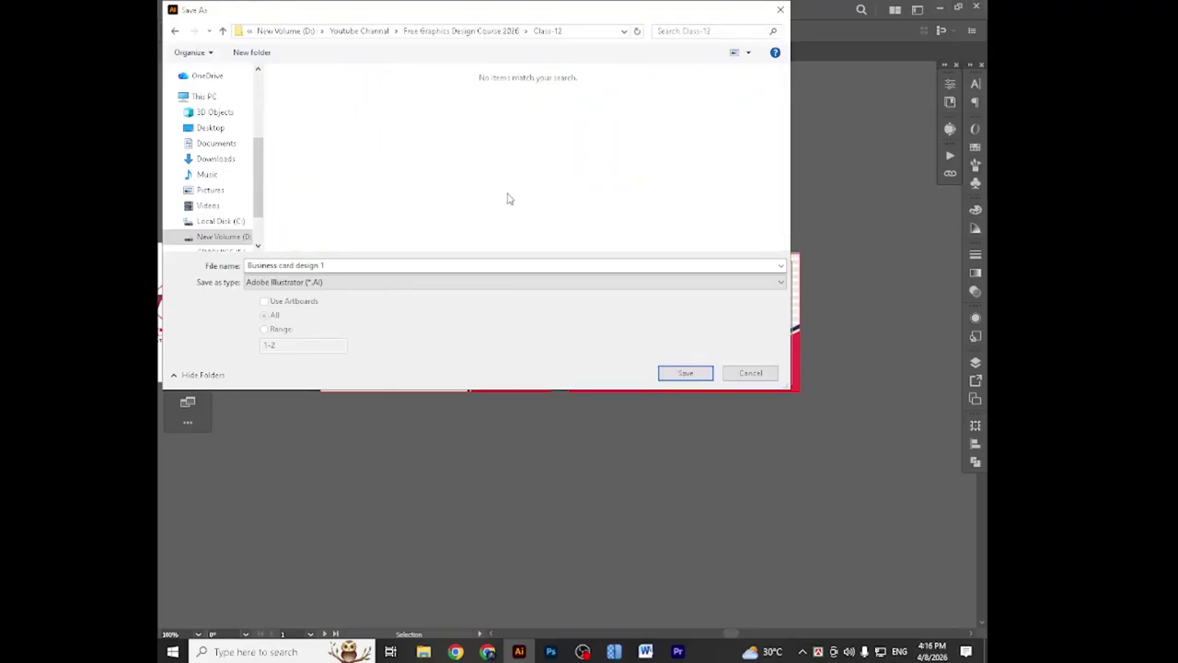
- Create a new folder named "Part -2" inside the Class-12 folder
right_click(487, 162)
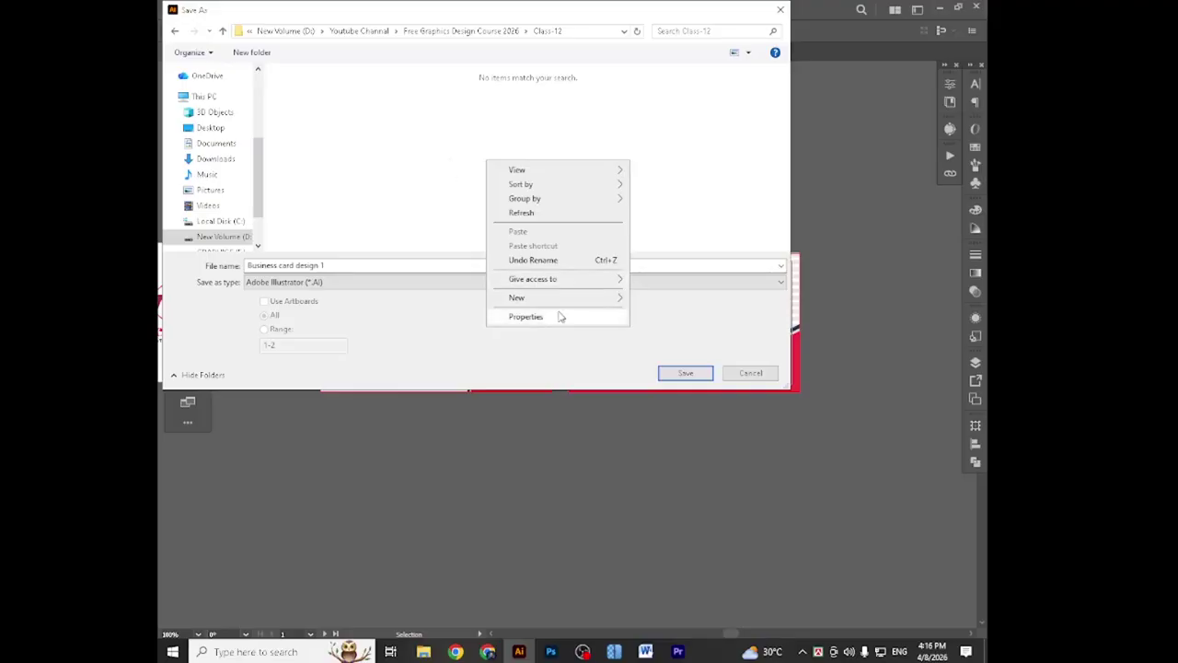
mouse_move(544, 303)
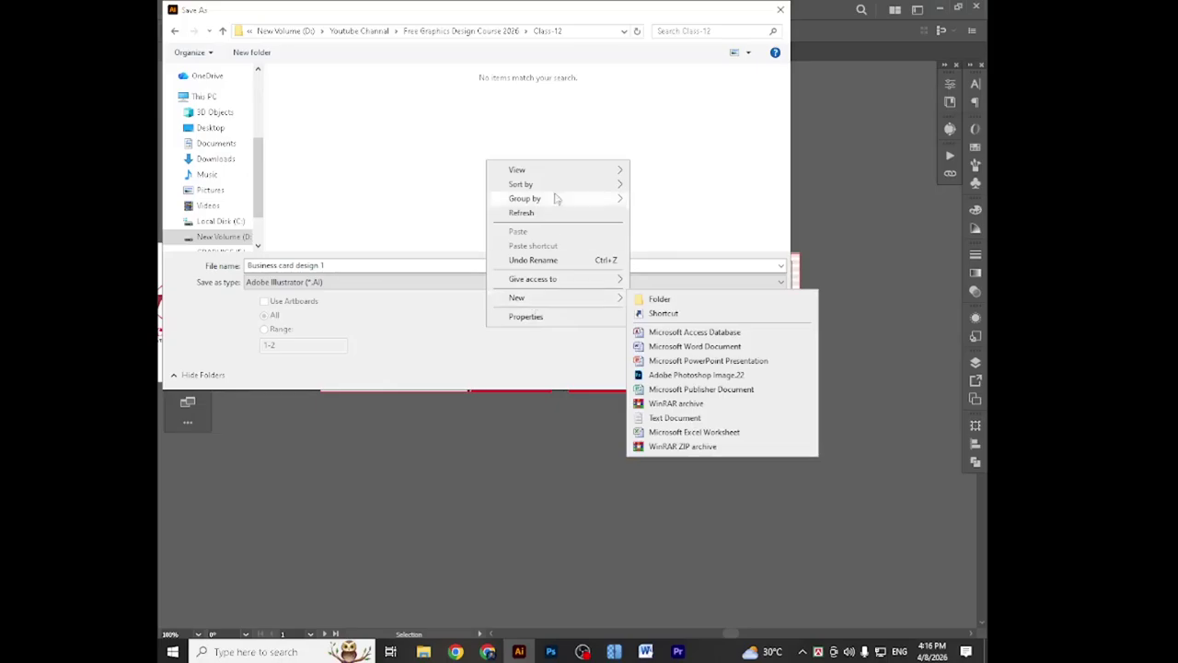
click(401, 155)
right_click(400, 156)
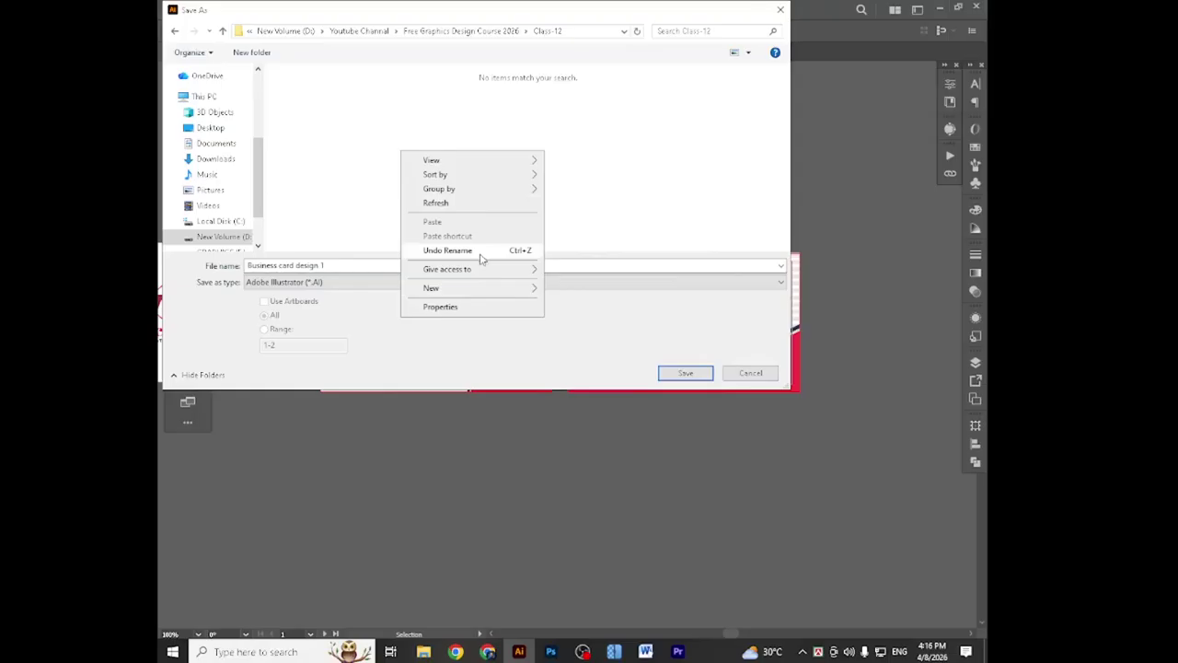
mouse_move(468, 294)
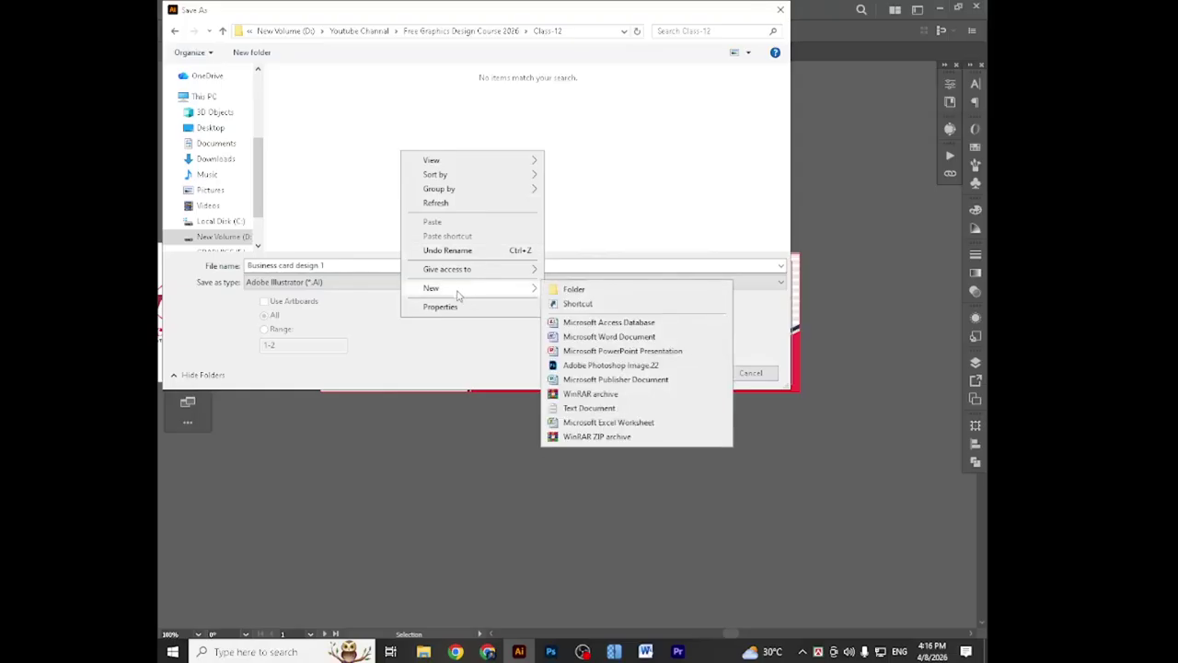
click(589, 293)
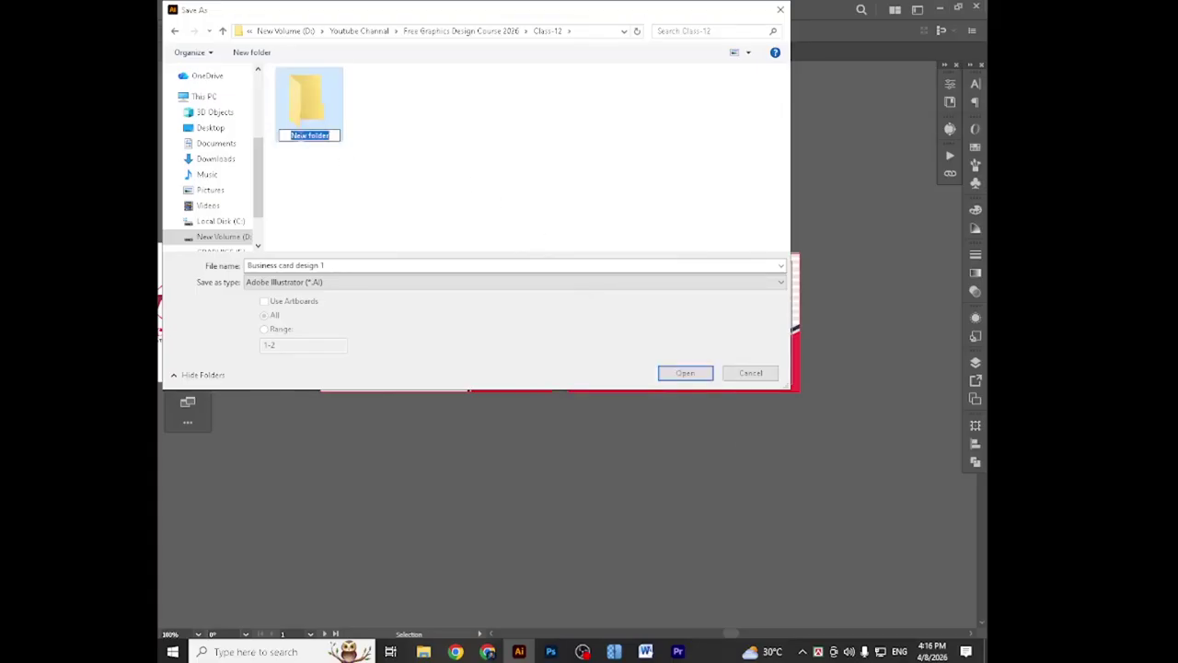
text(Part -2)
key(Return)
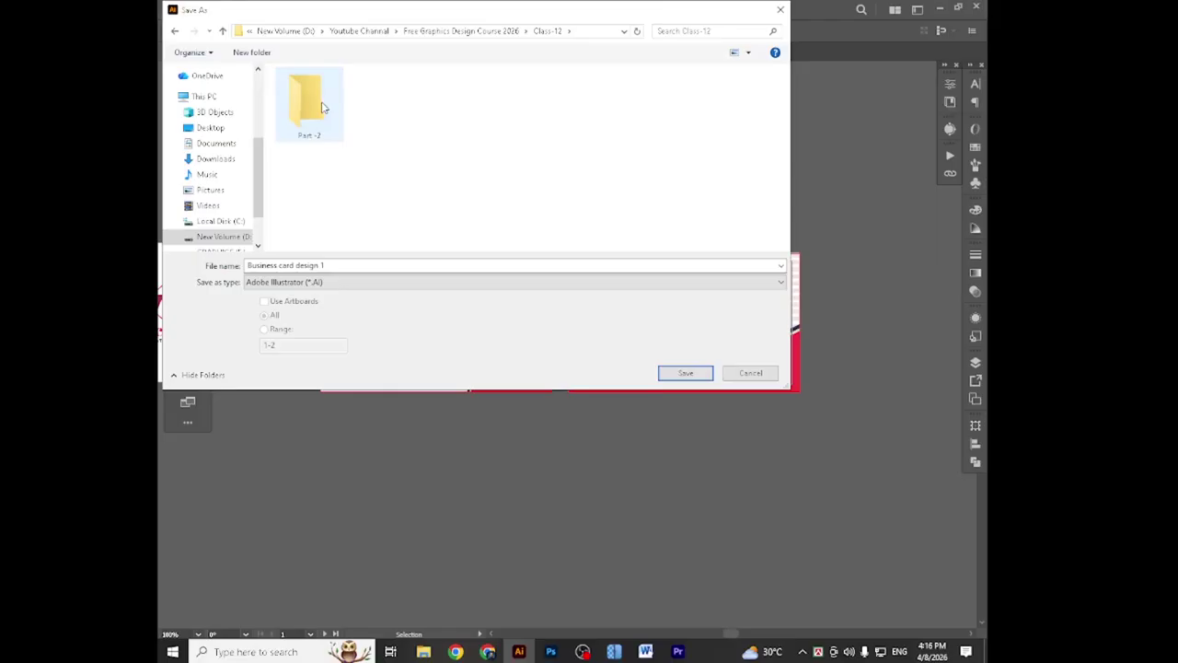
- Save the document in the Part -2 folder as "Business card design (part -2)" in Adobe Illustrator format, version Illustrator 2020
double_click(321, 108)
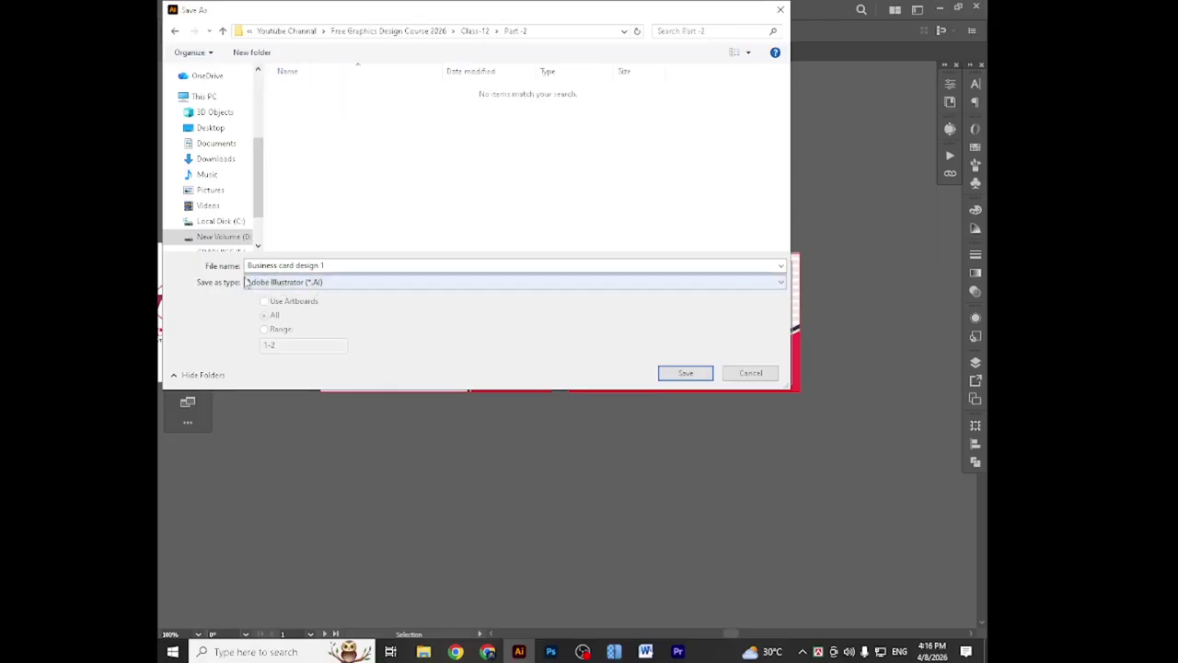
click(345, 267)
click(345, 267)
click(695, 374)
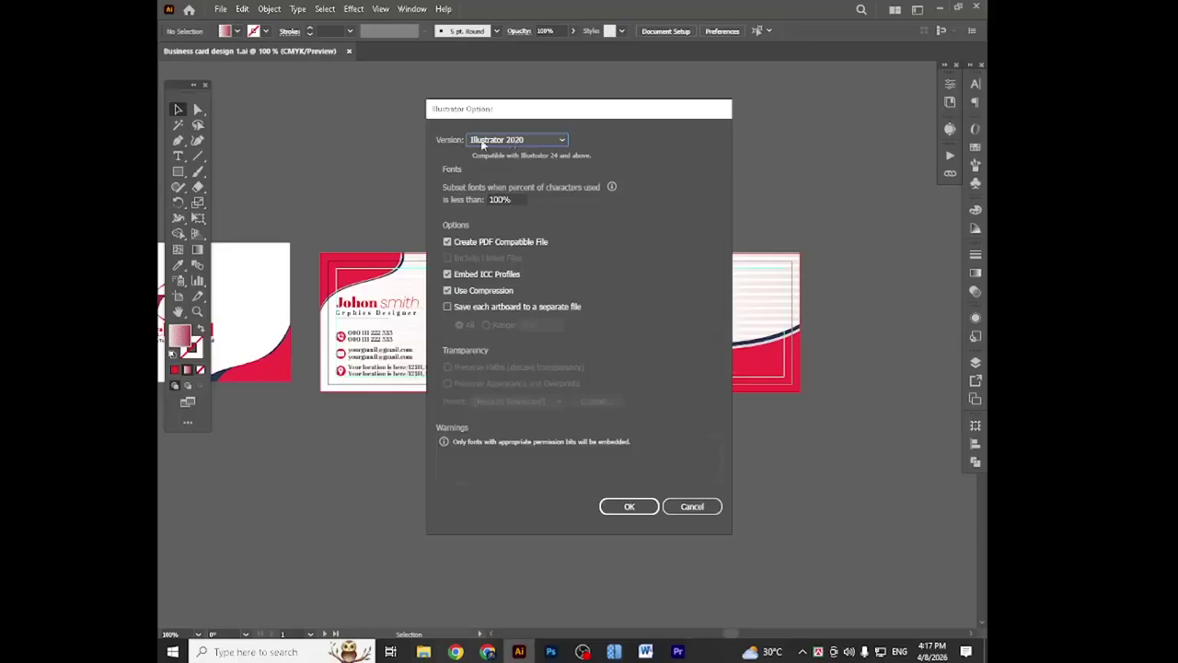
click(547, 142)
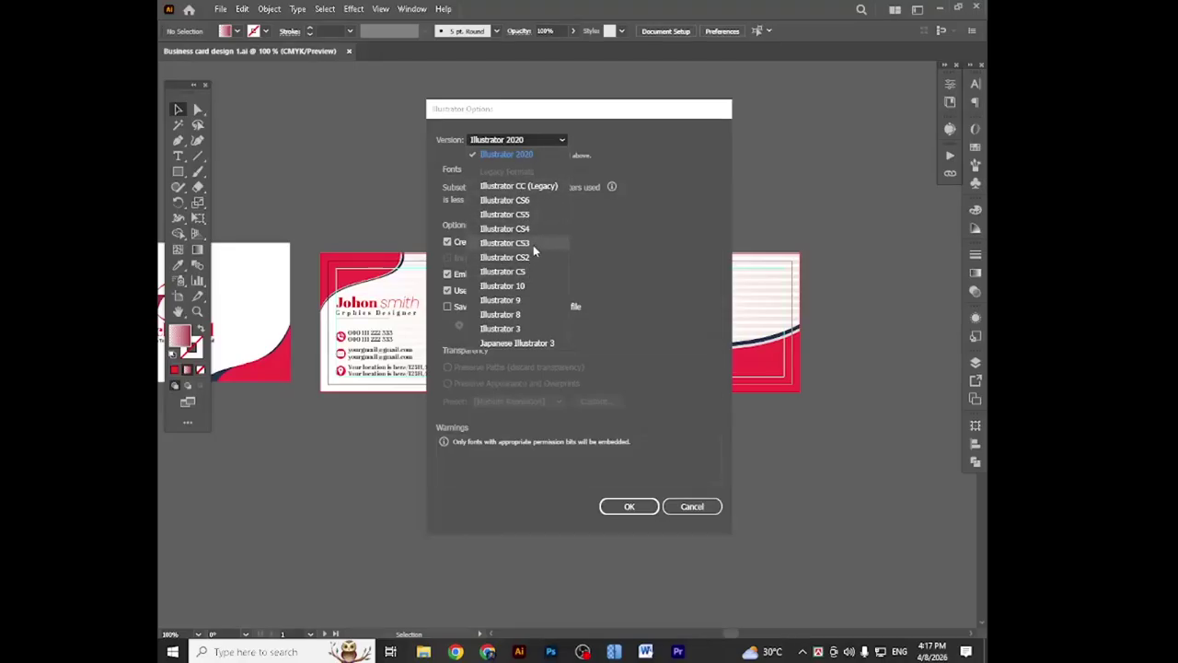
click(549, 140)
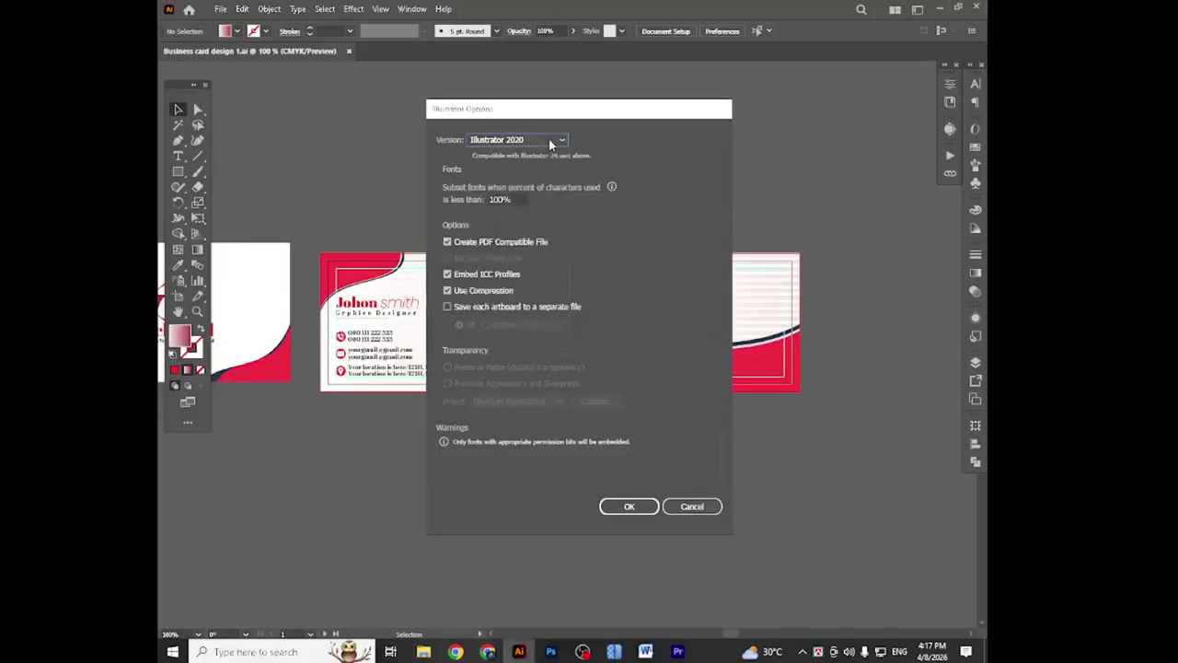
click(629, 507)
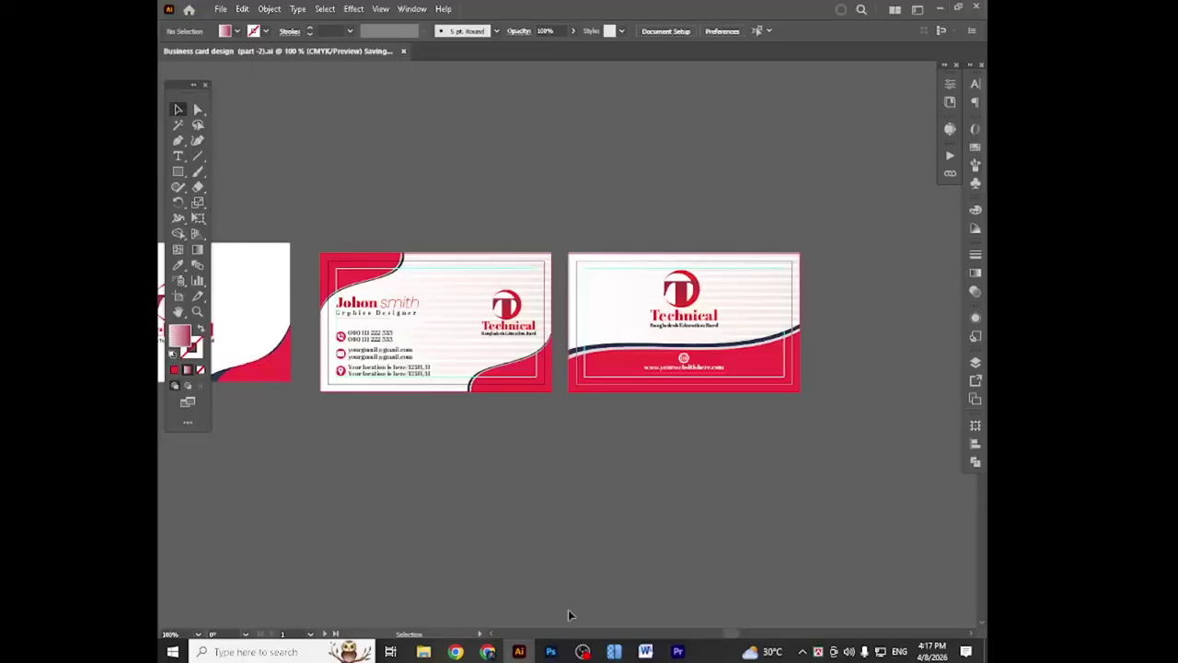
- Switch to File Explorer and open the Part -2 folder under New Volume (D:), Youtube Channel, Free Graphics Design Course 2026, Class-12
click(423, 651)
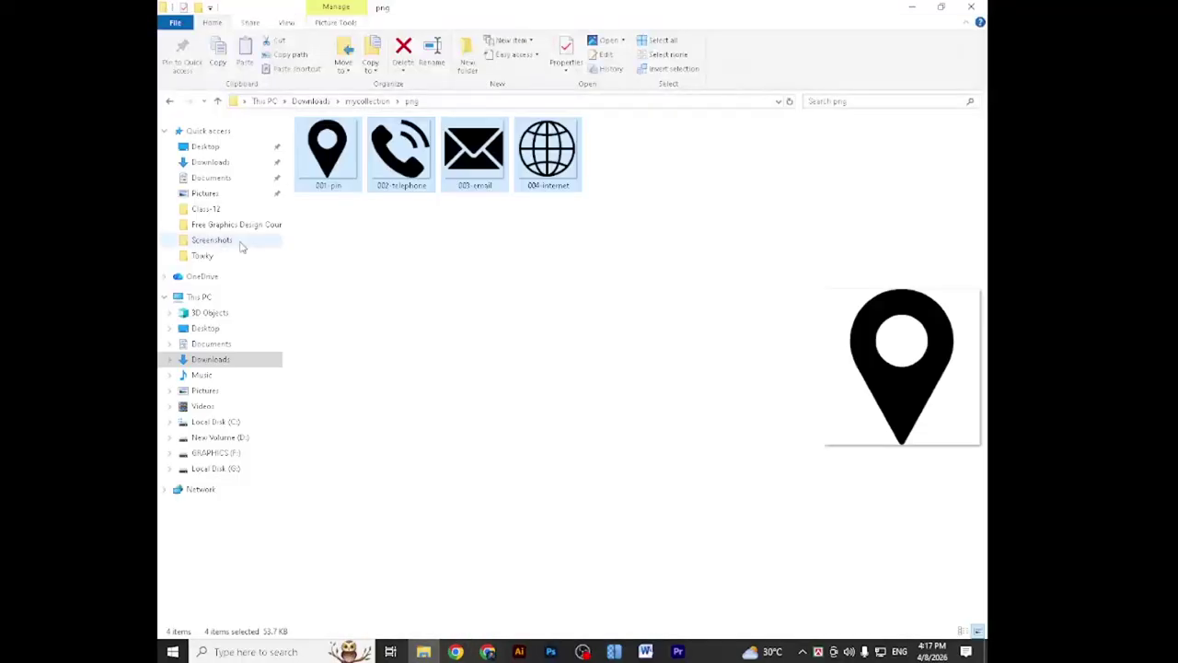
click(203, 299)
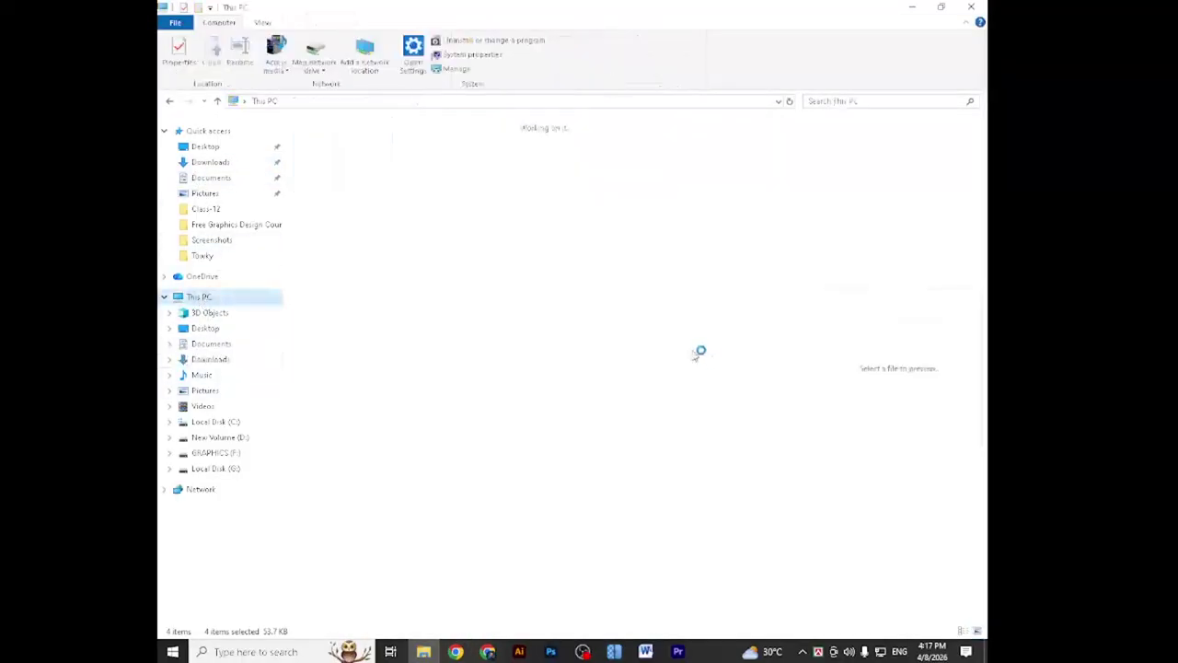
double_click(593, 287)
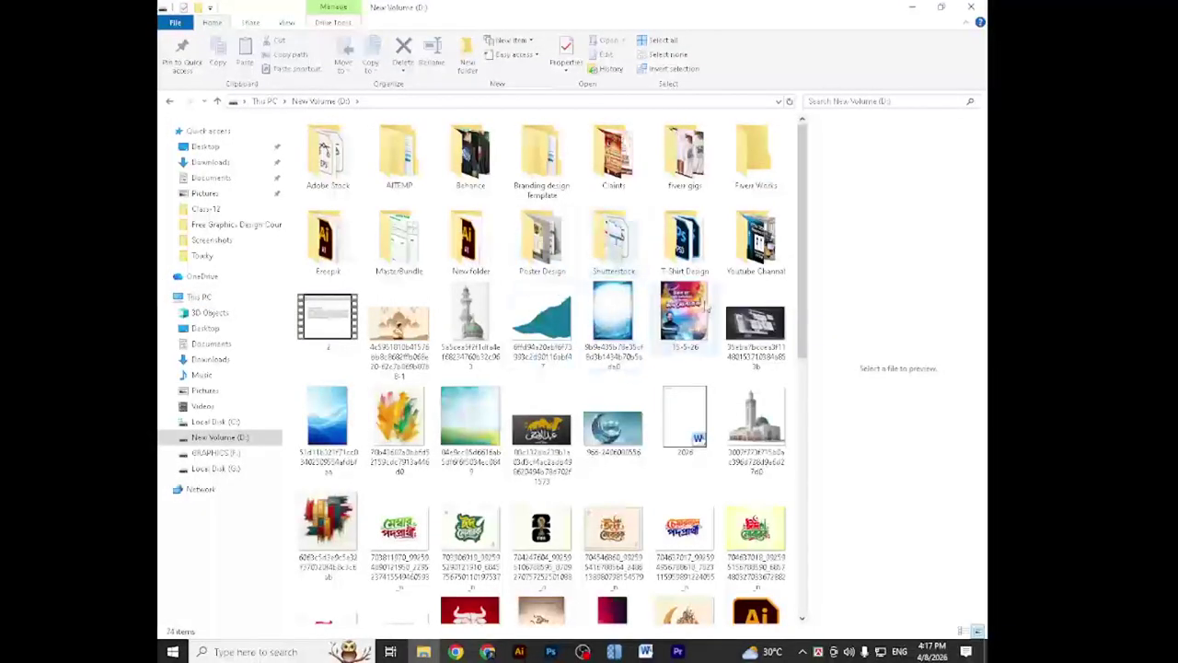
double_click(755, 239)
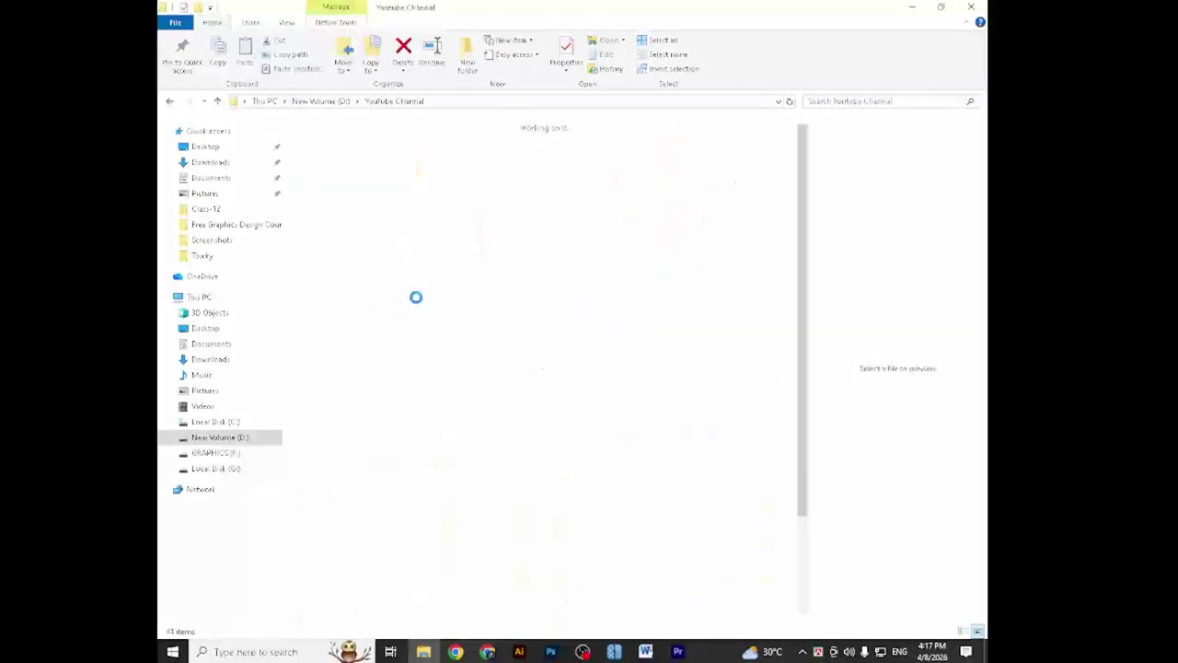
click(400, 172)
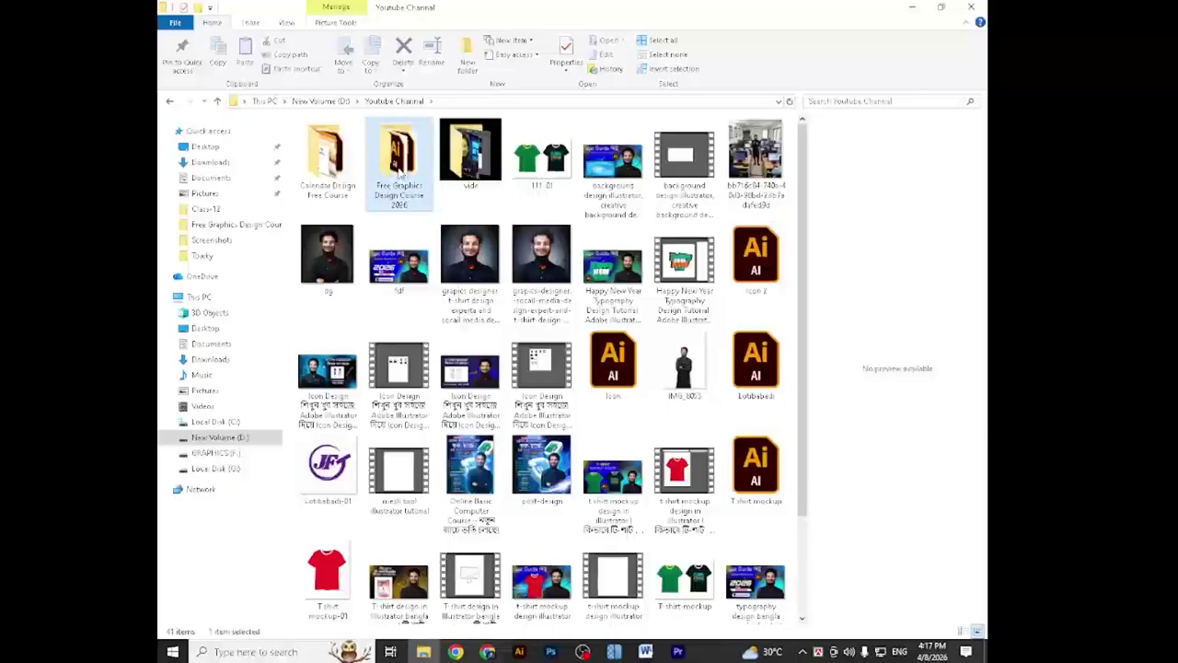
double_click(400, 172)
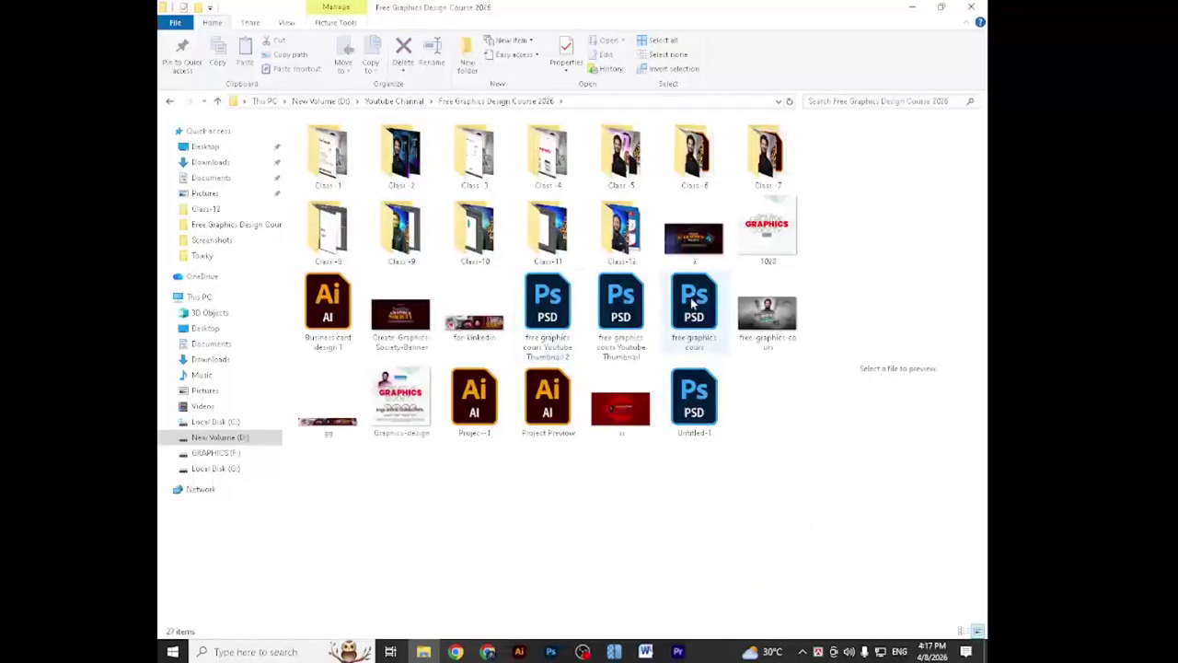
double_click(624, 232)
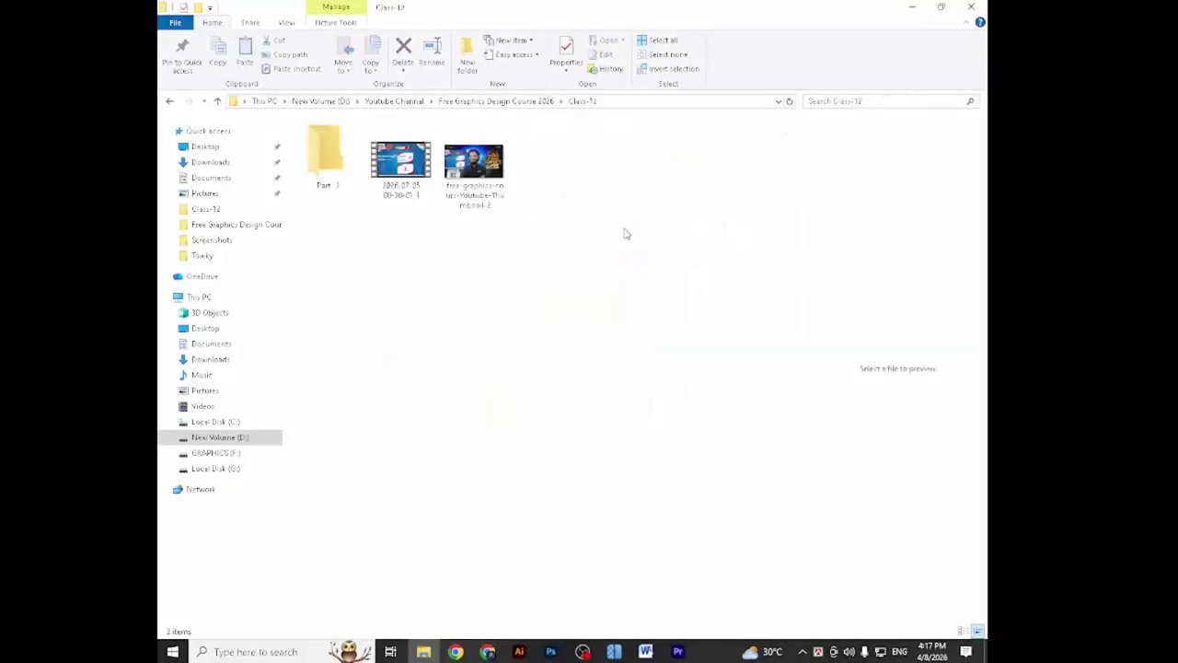
double_click(330, 184)
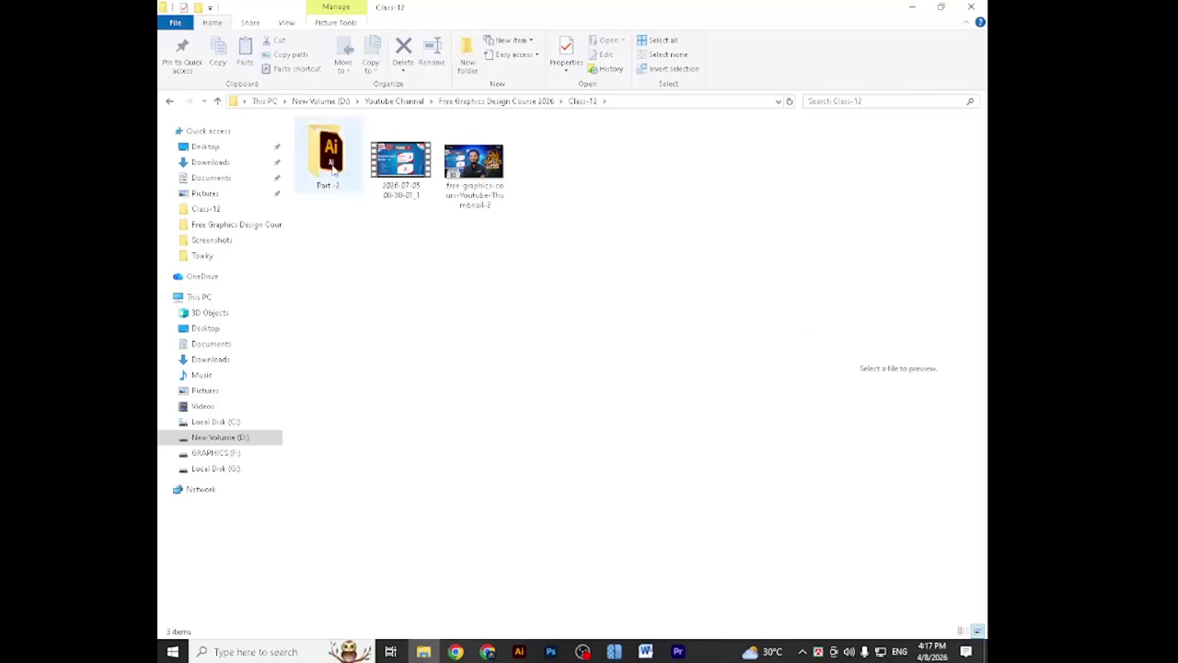
- Display the Part -2 folder's contents as large icons and refresh the folder
click(337, 145)
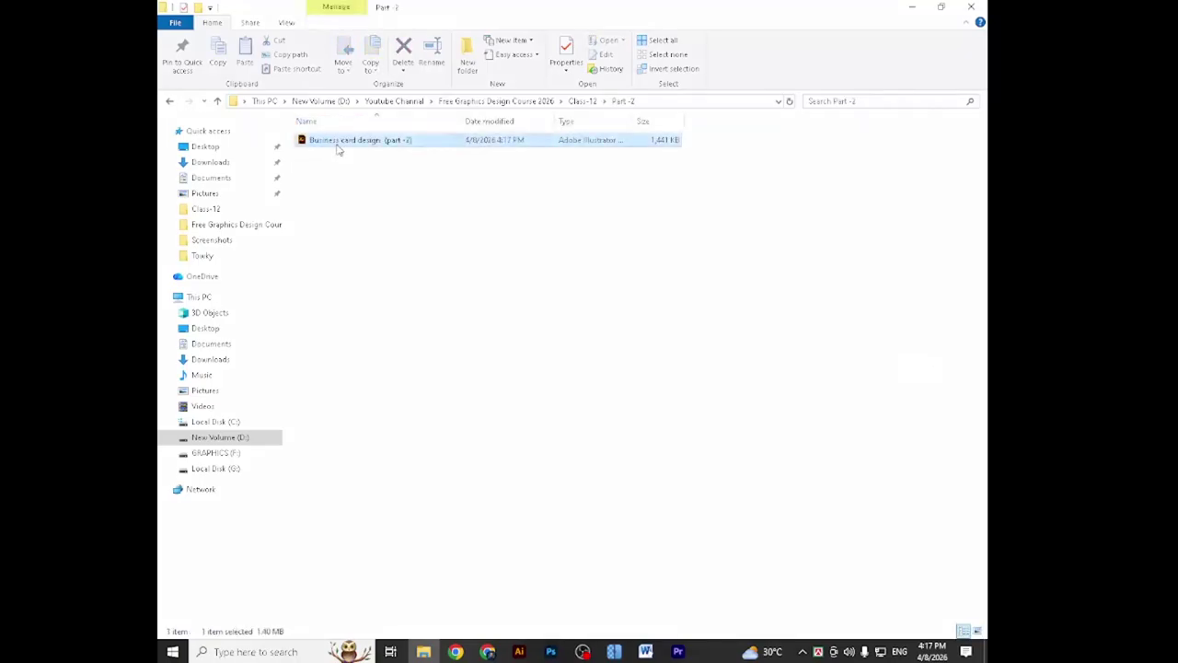
click(286, 22)
click(372, 41)
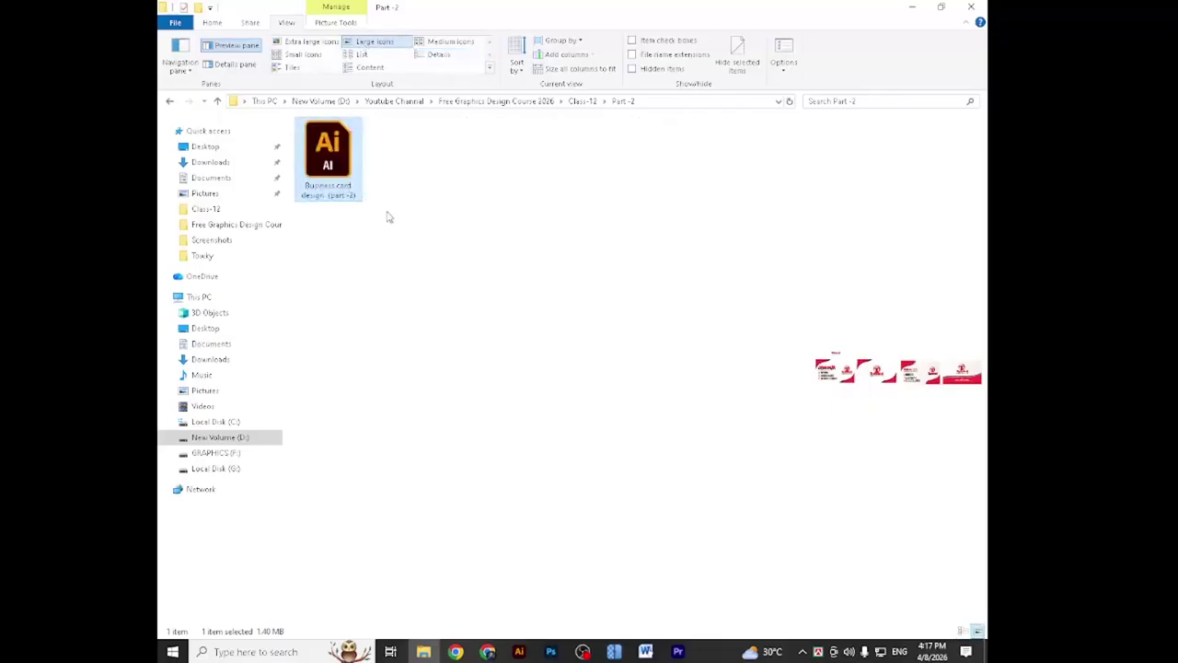
click(389, 210)
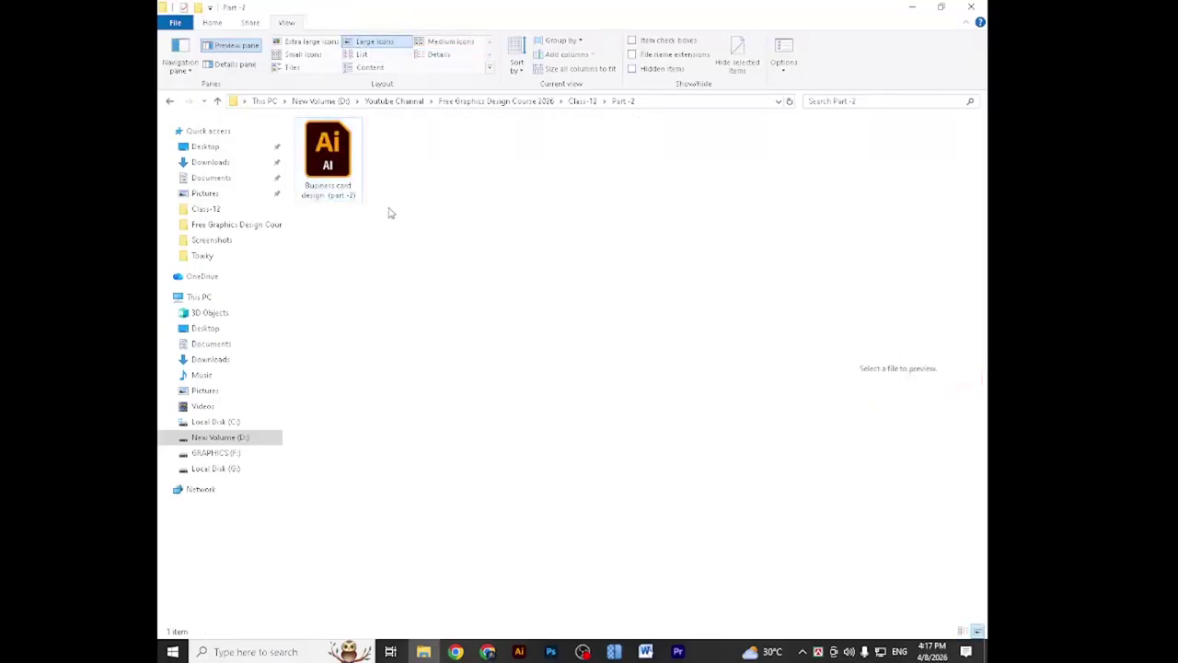
right_click(388, 208)
click(456, 260)
right_click(435, 208)
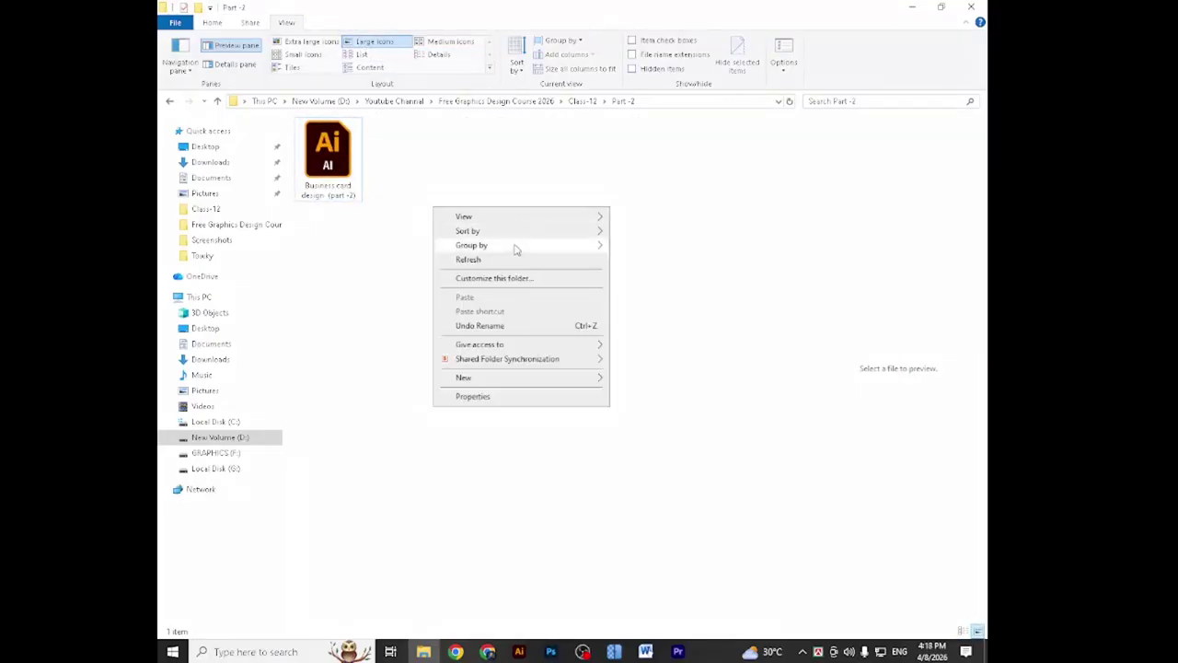
click(511, 260)
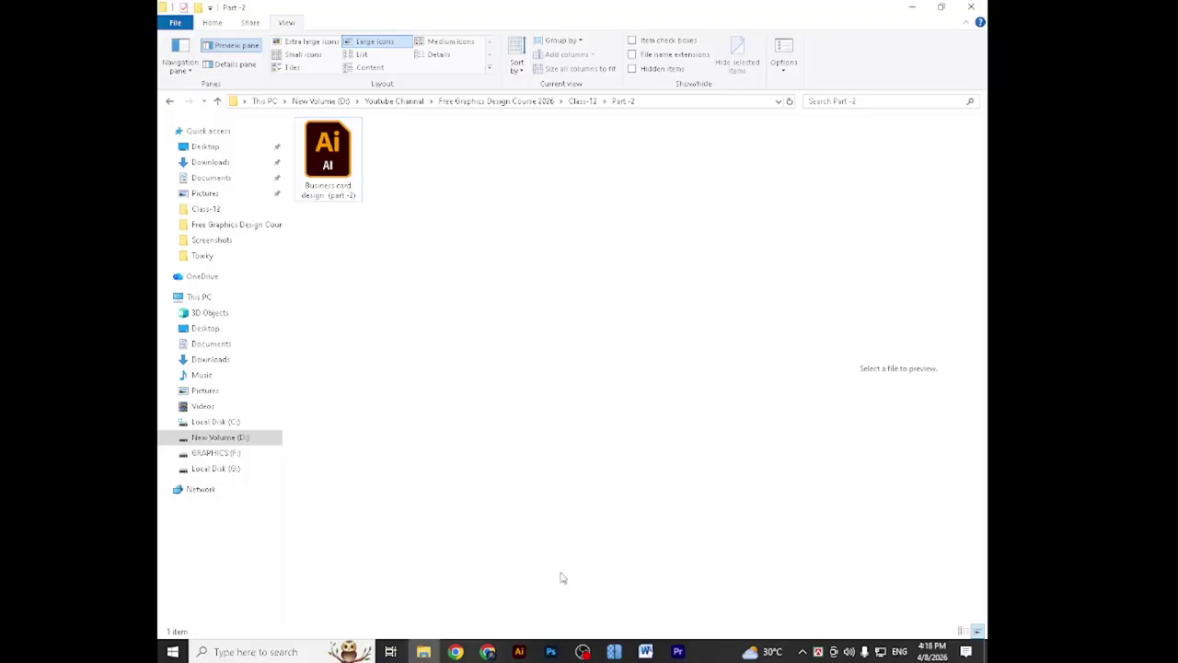
- Switch back to Illustrator and start a new document with its units set to pixels
click(521, 651)
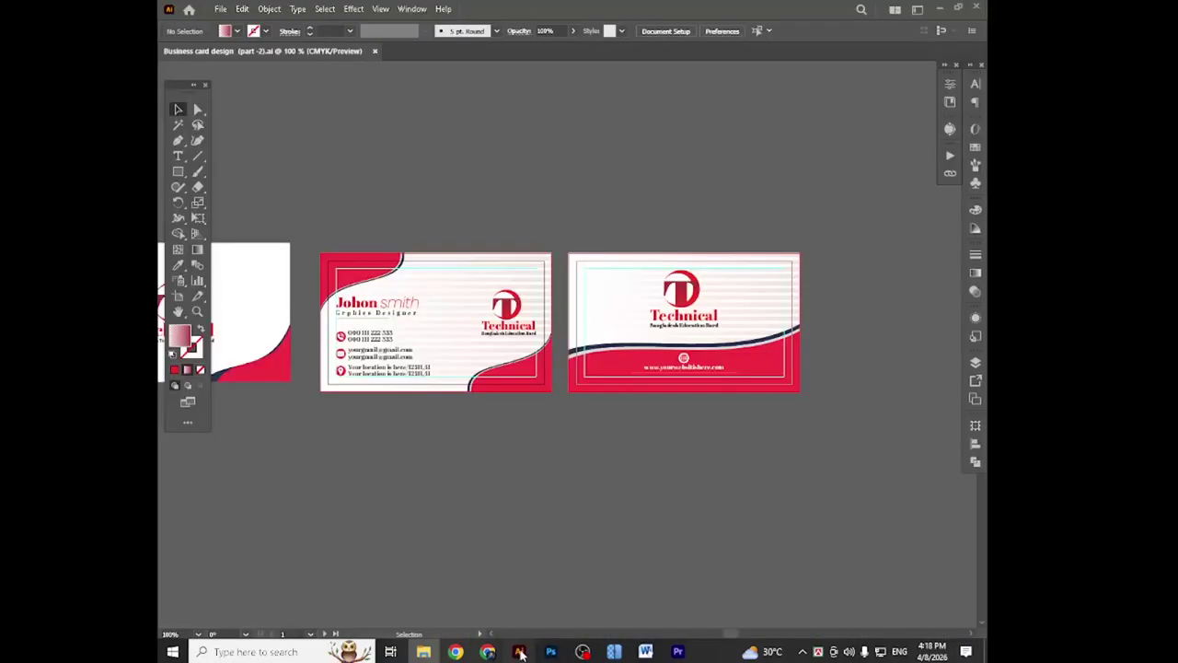
click(266, 11)
click(486, 129)
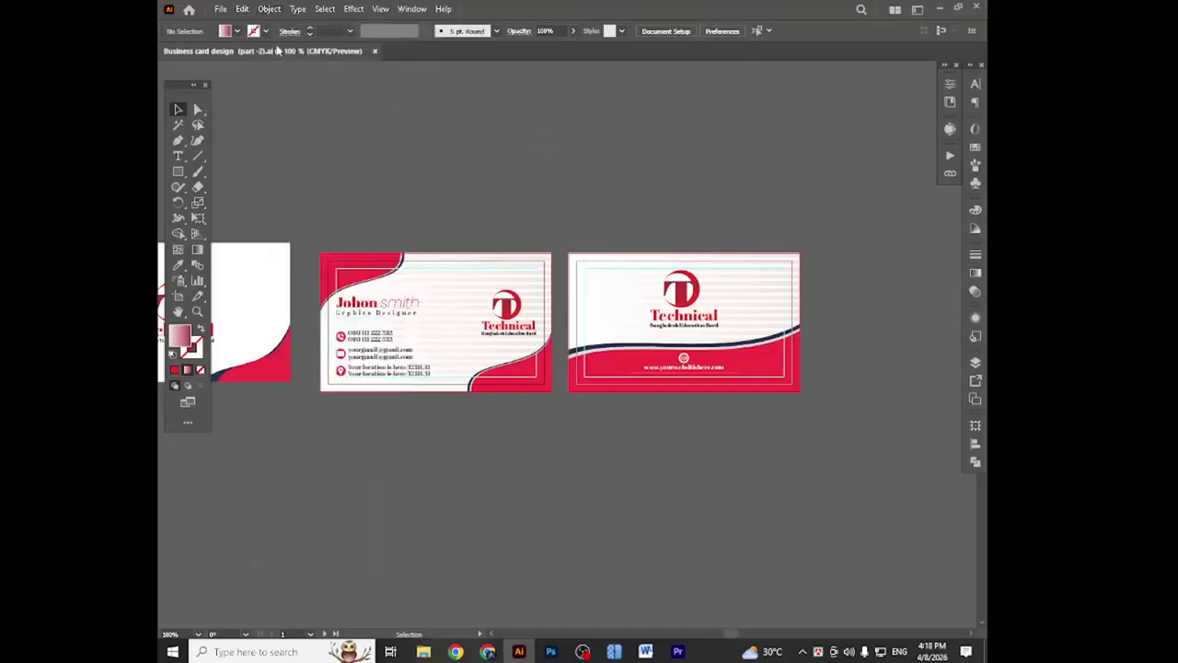
click(222, 12)
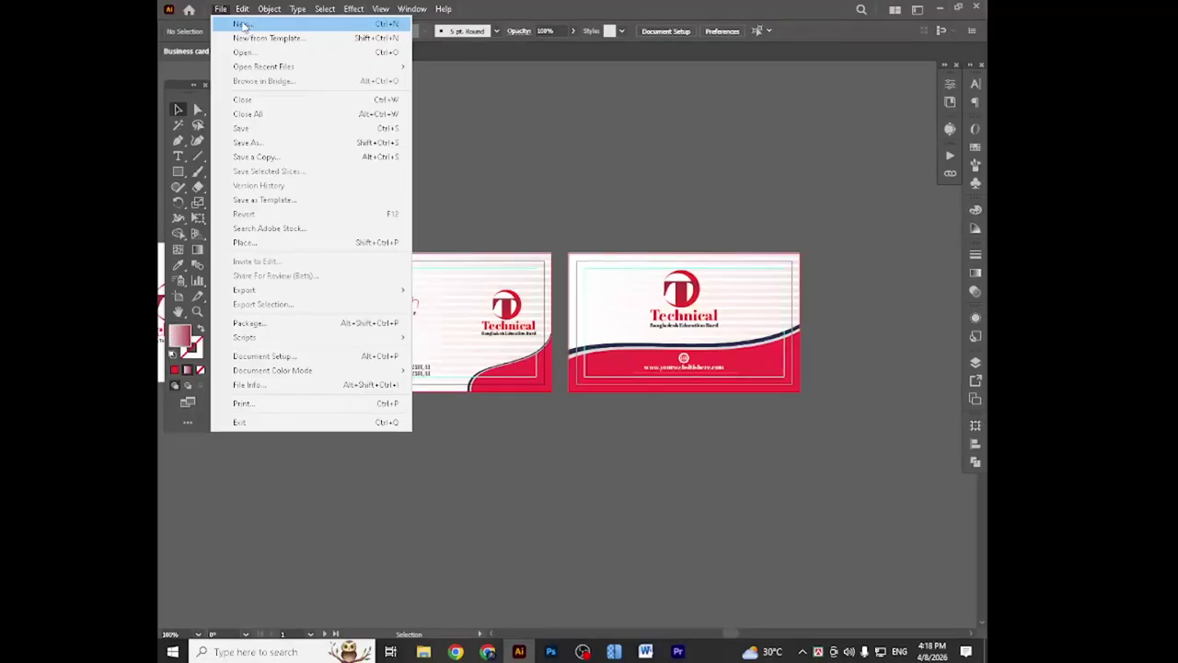
click(244, 26)
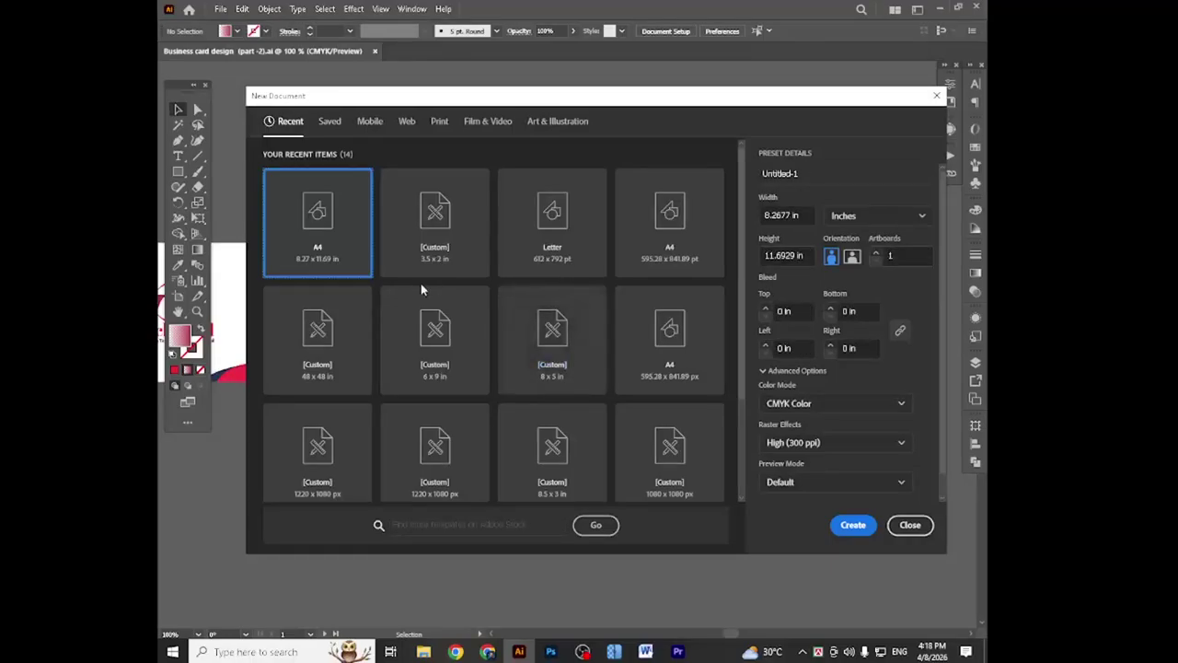
click(844, 221)
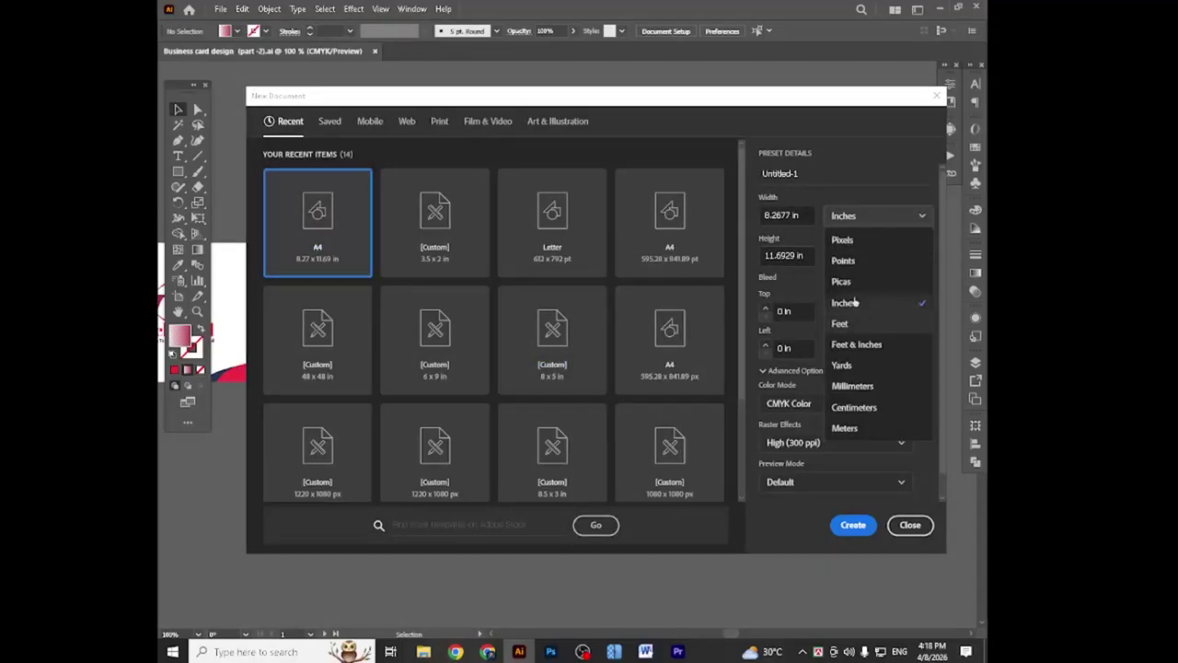
click(852, 241)
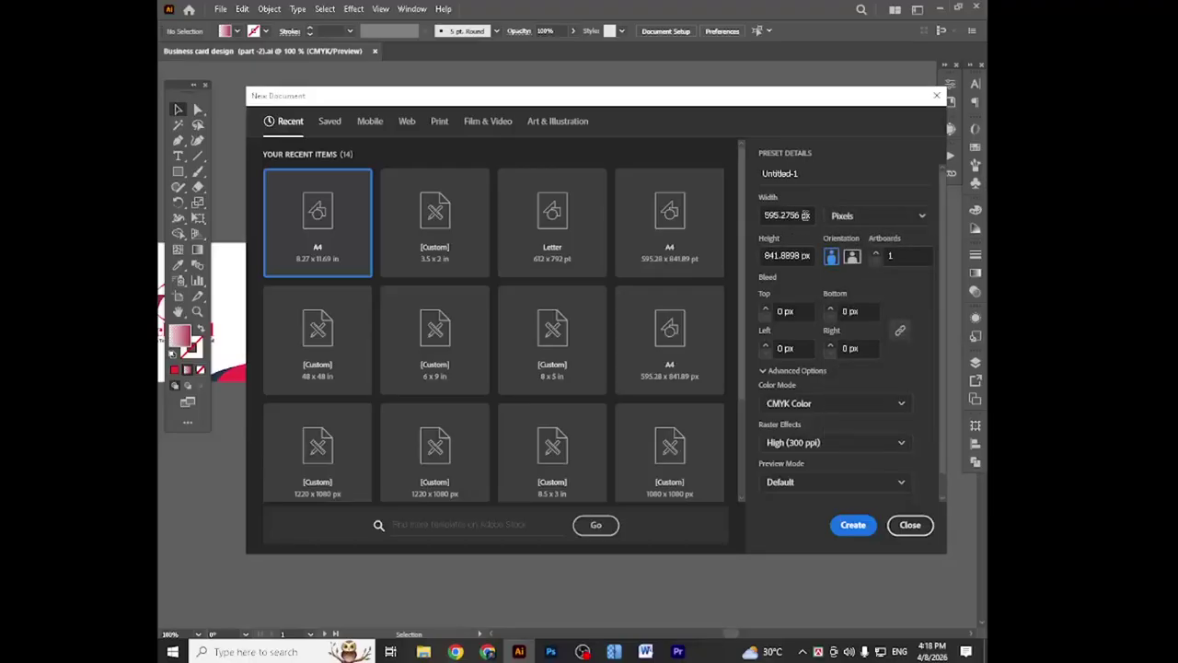
- Create the new document at 1080 px wide by 1080 px high and return to the business card document
click(800, 215)
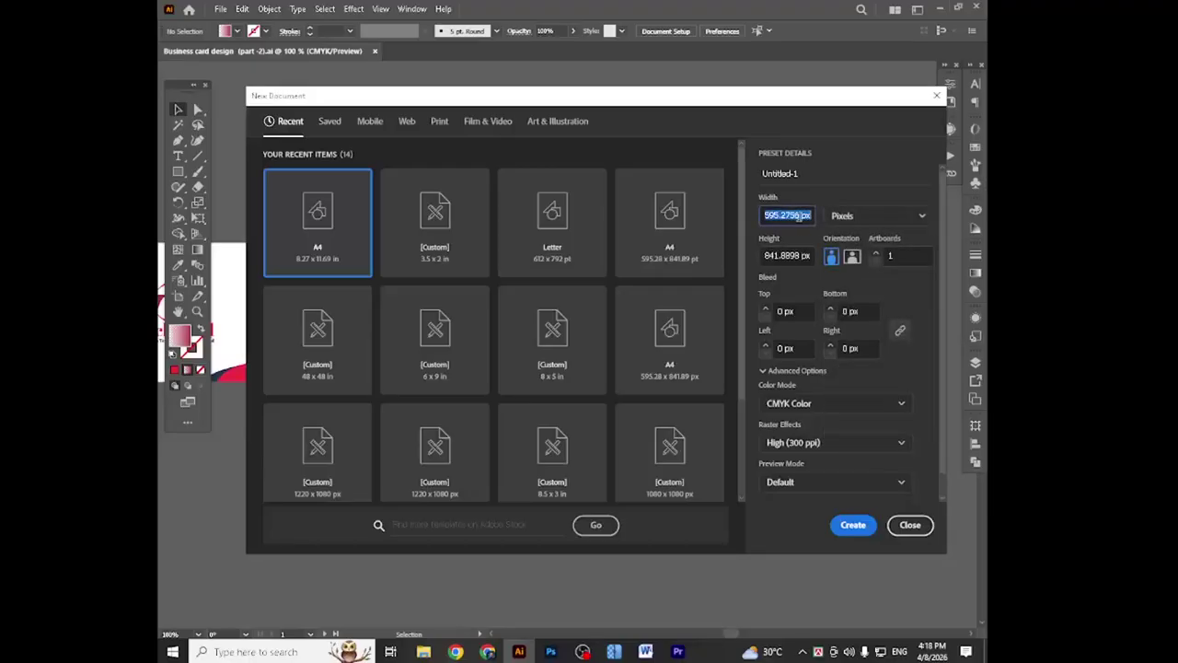
text(1080)
click(793, 256)
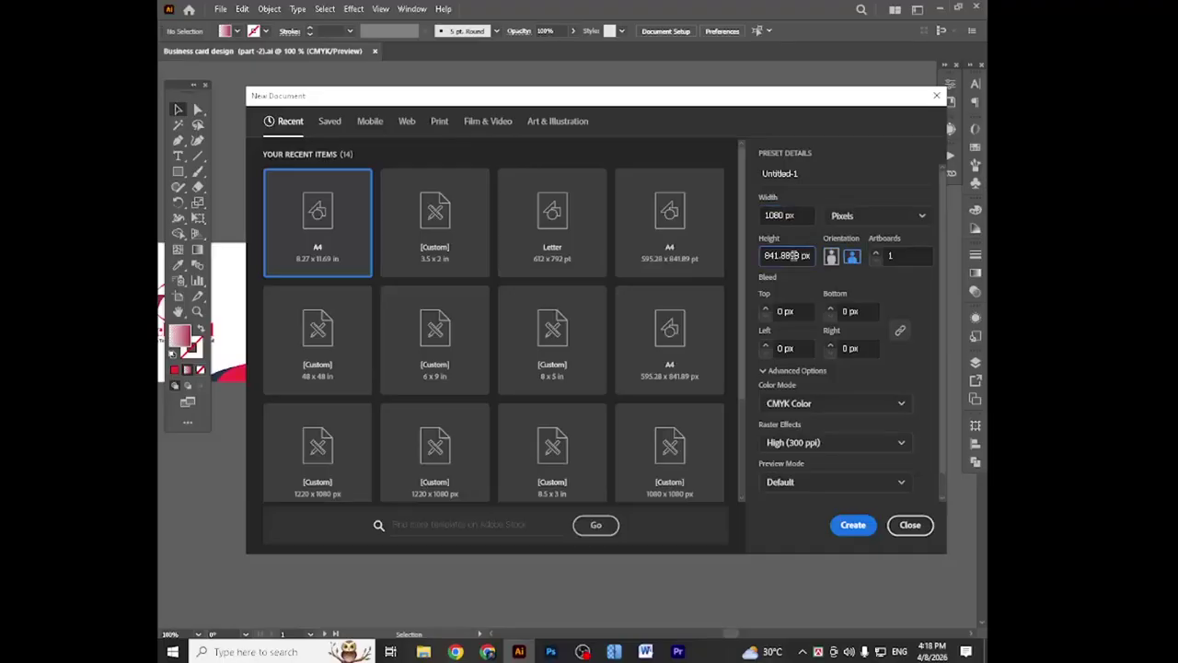
click(793, 256)
text(1080)
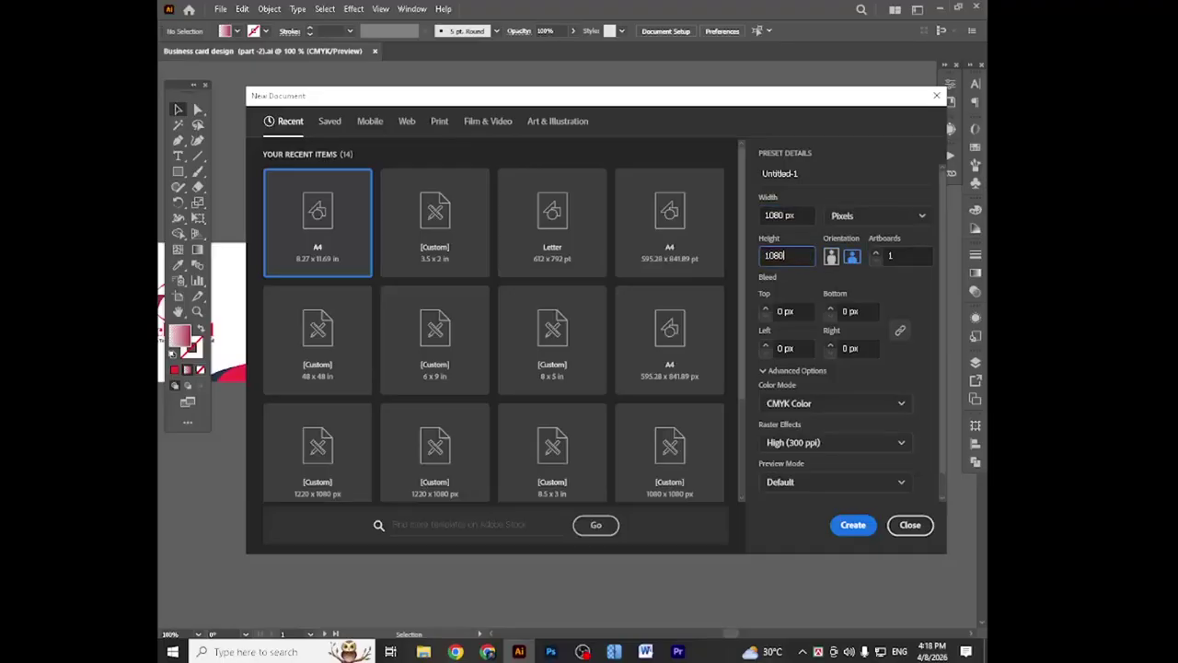
click(853, 526)
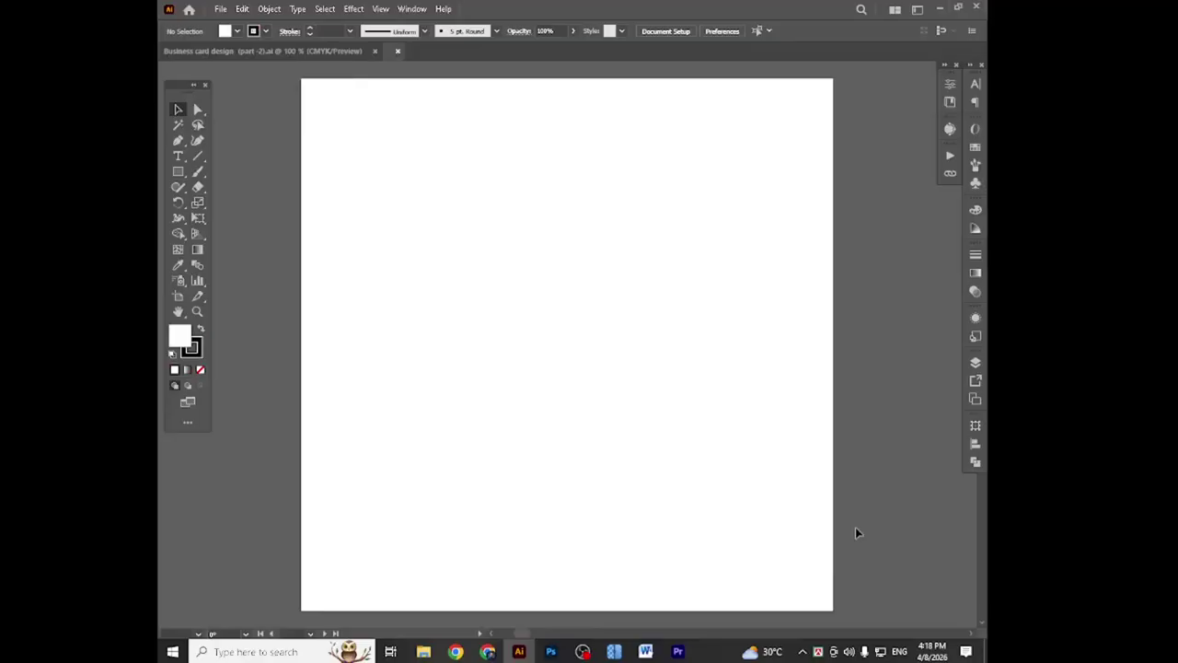
click(289, 51)
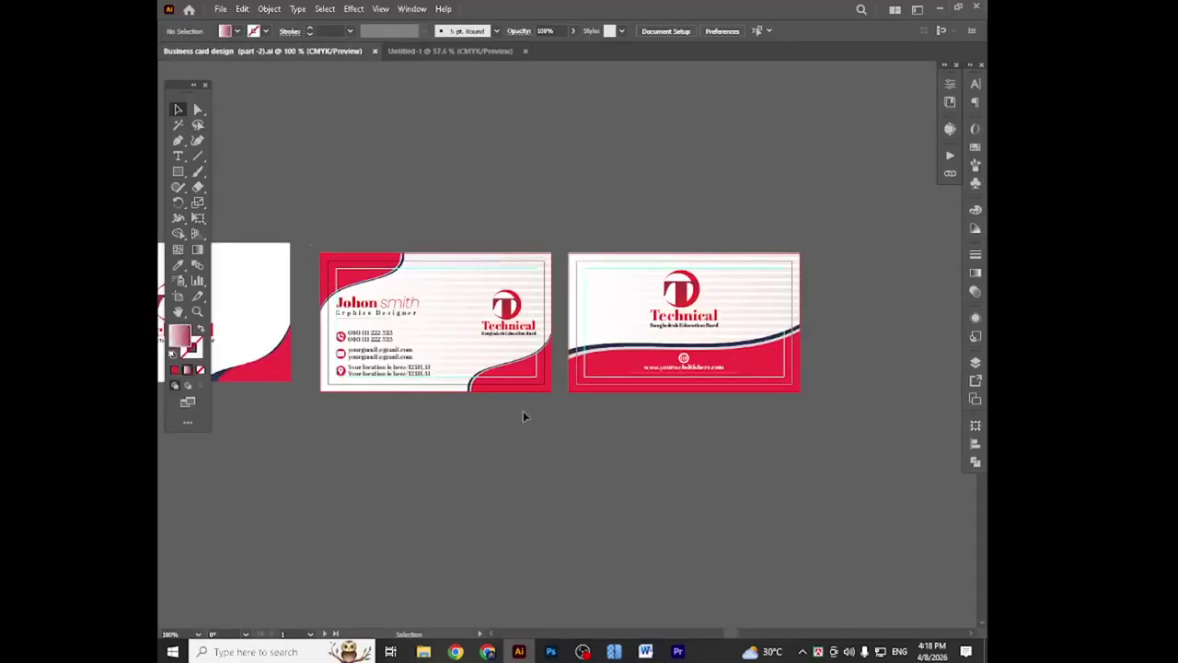
- Try to group the front card's artwork and move it above its artboard, and undo the attempt
click(441, 315)
right_click(441, 314)
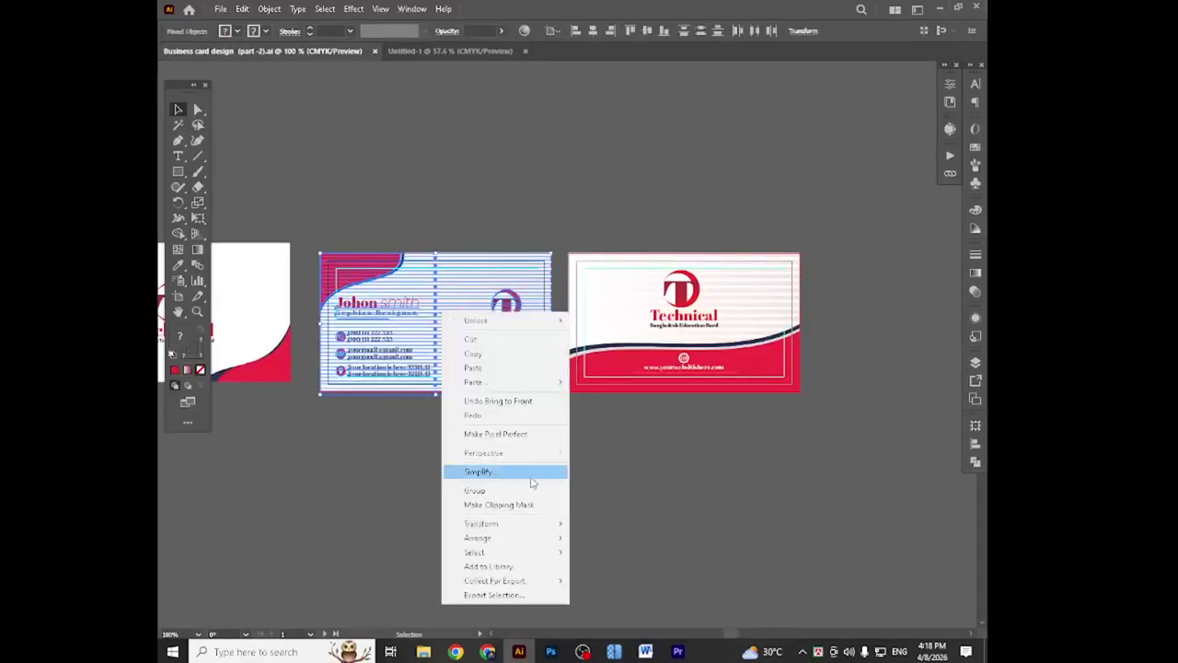
click(517, 490)
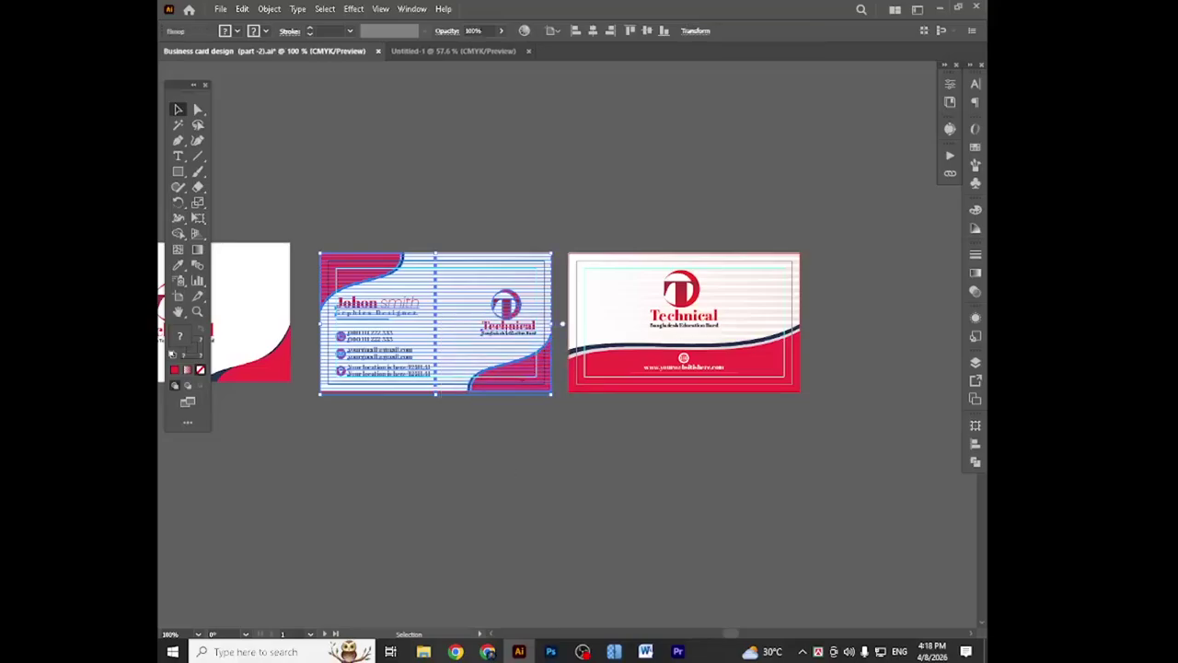
drag(474, 345, 531, 166)
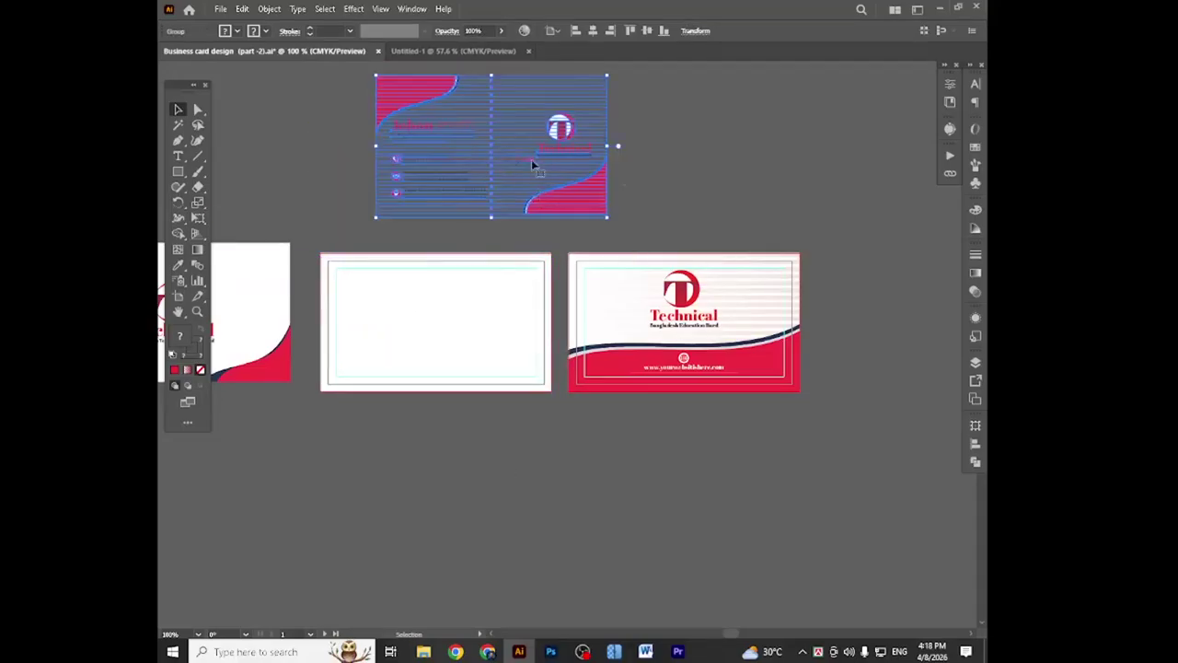
click(720, 189)
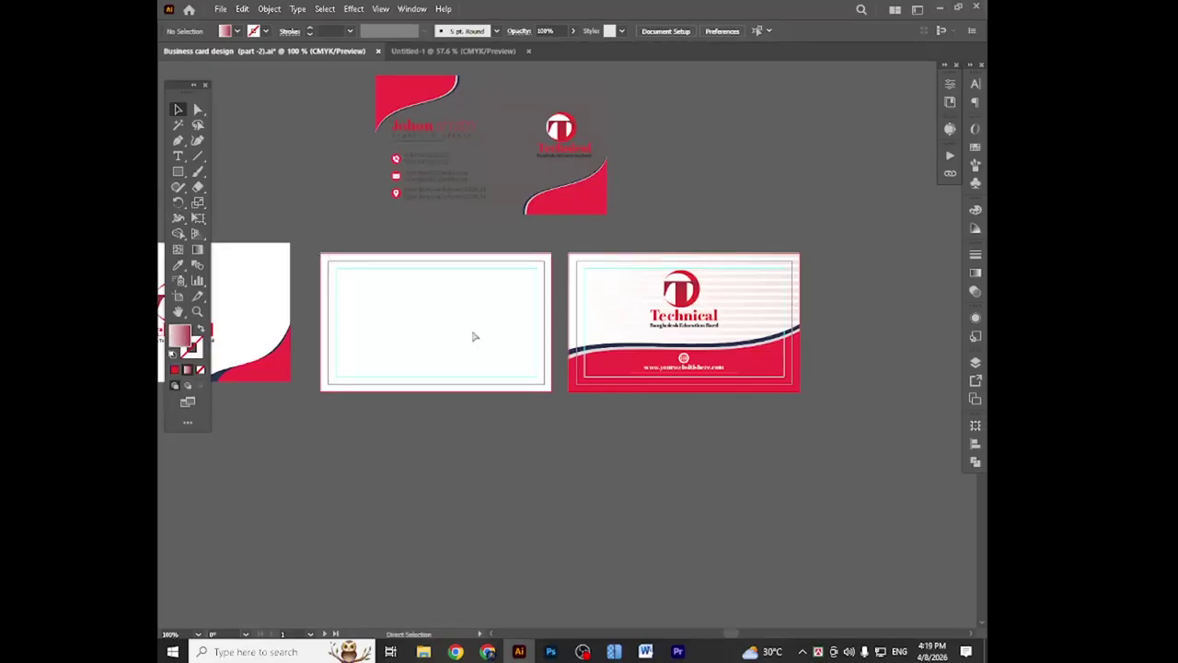
key(ctrl+z)
click(572, 507)
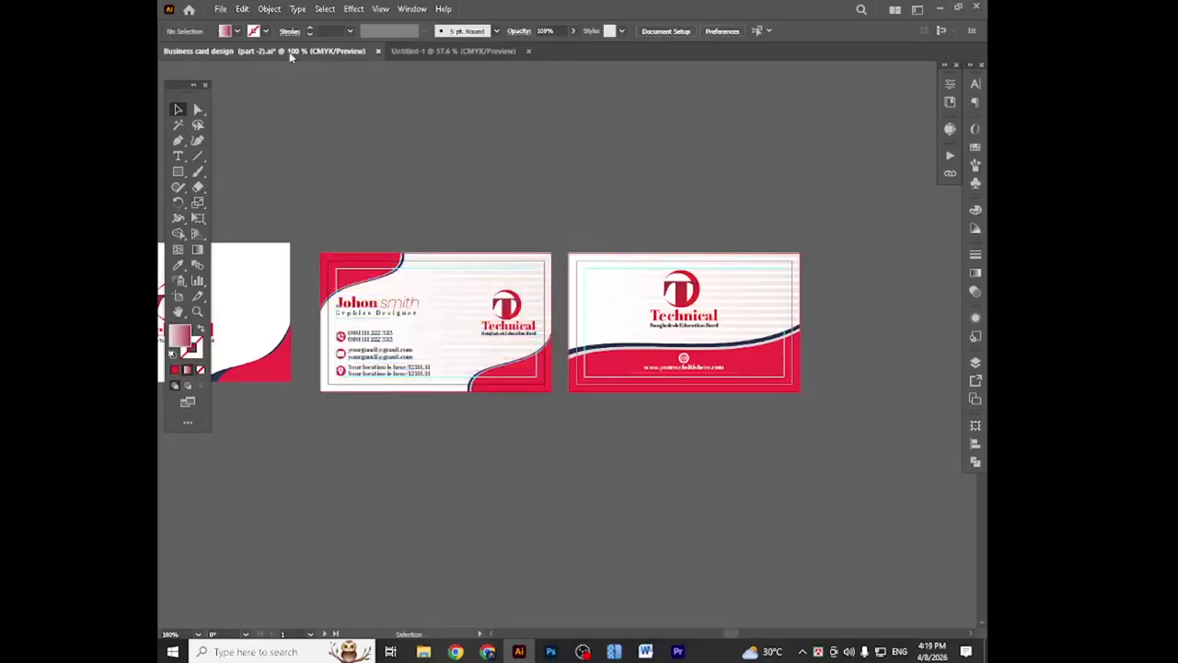
- Unlock all locked objects in the business card document and clear the selection
click(270, 11)
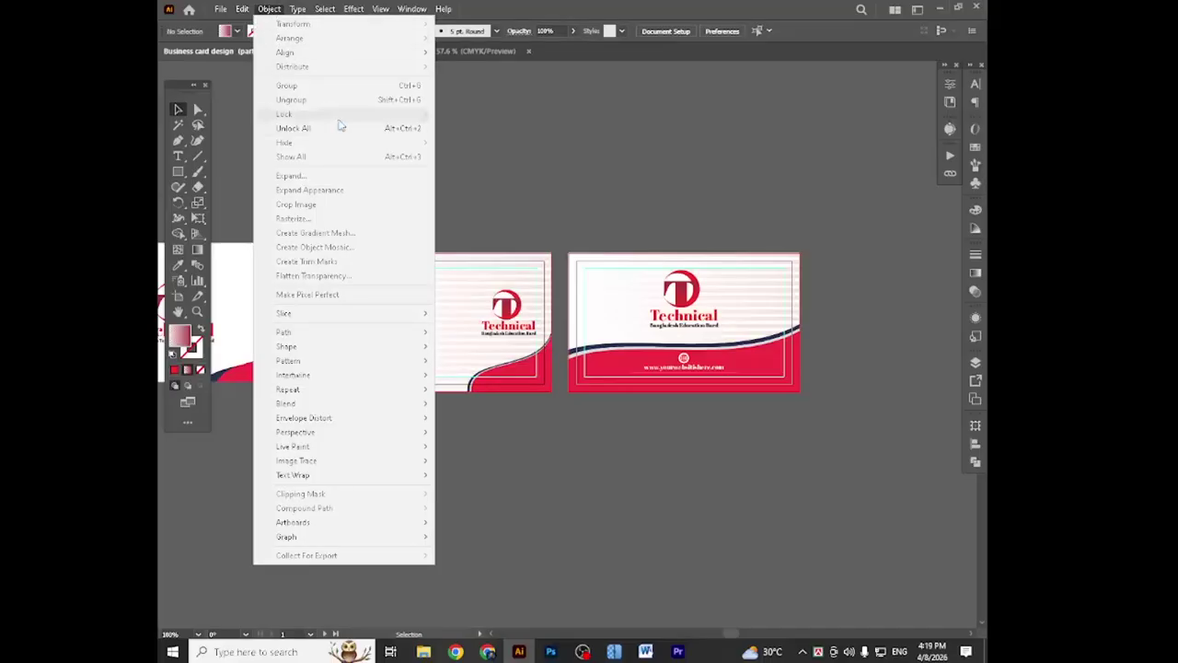
click(291, 128)
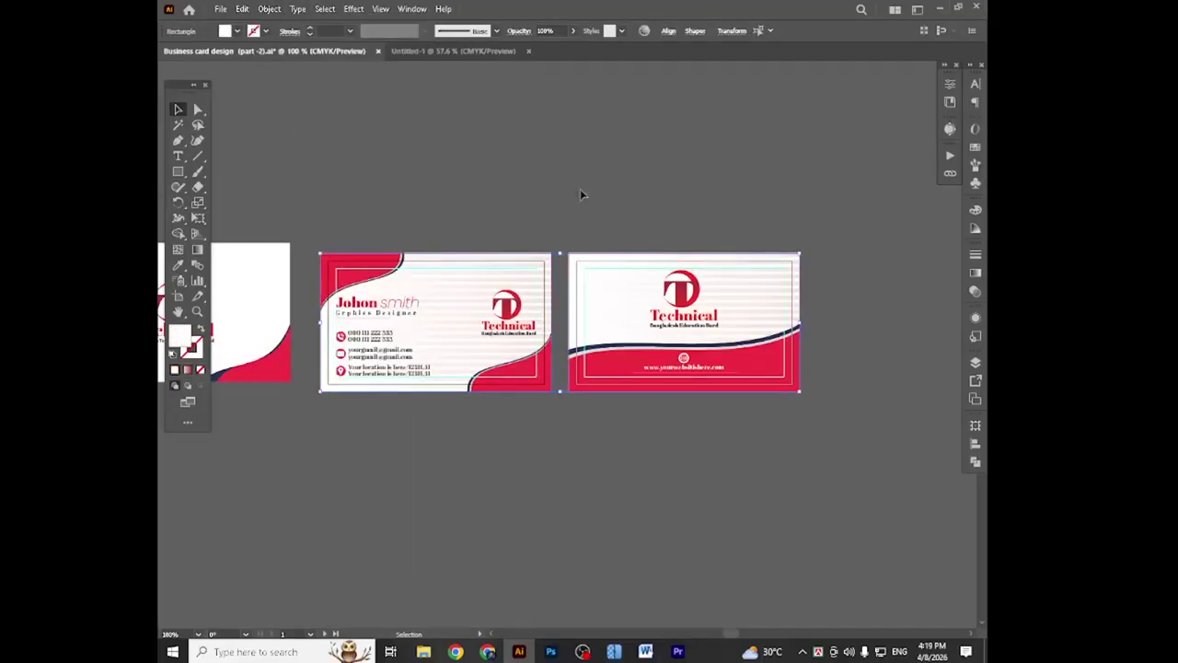
click(681, 177)
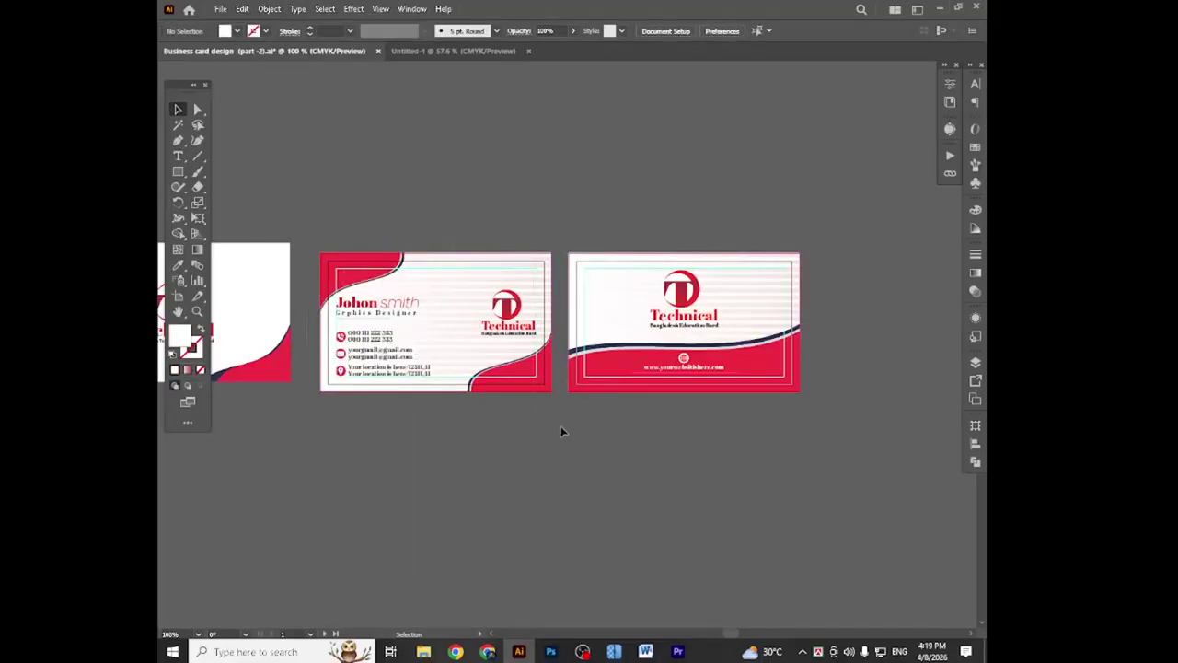
- Group all artwork of the front card, and group all artwork of the back card with the website line separately
click(467, 334)
right_click(467, 334)
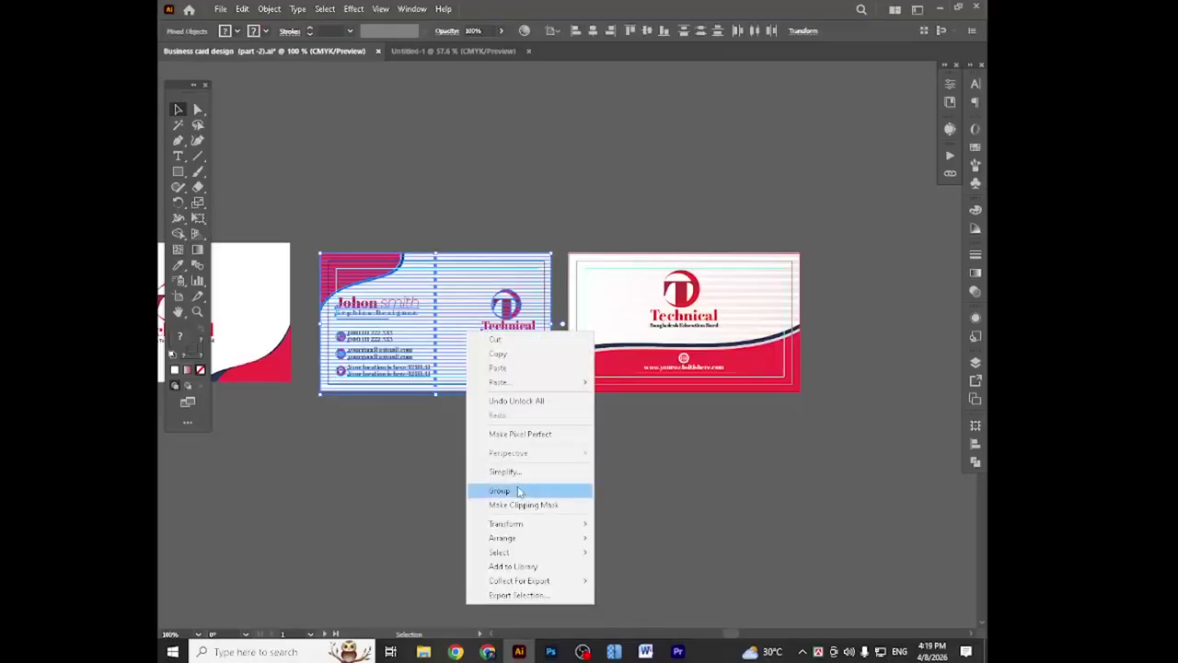
click(518, 492)
drag(562, 237, 806, 388)
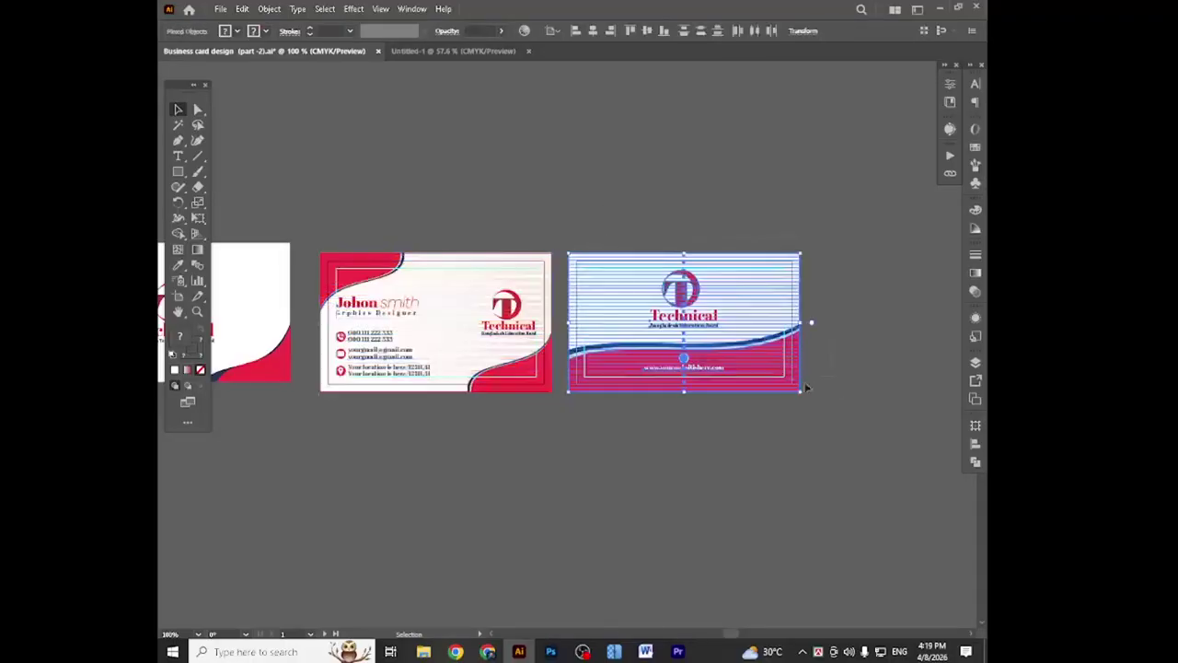
right_click(720, 335)
click(763, 493)
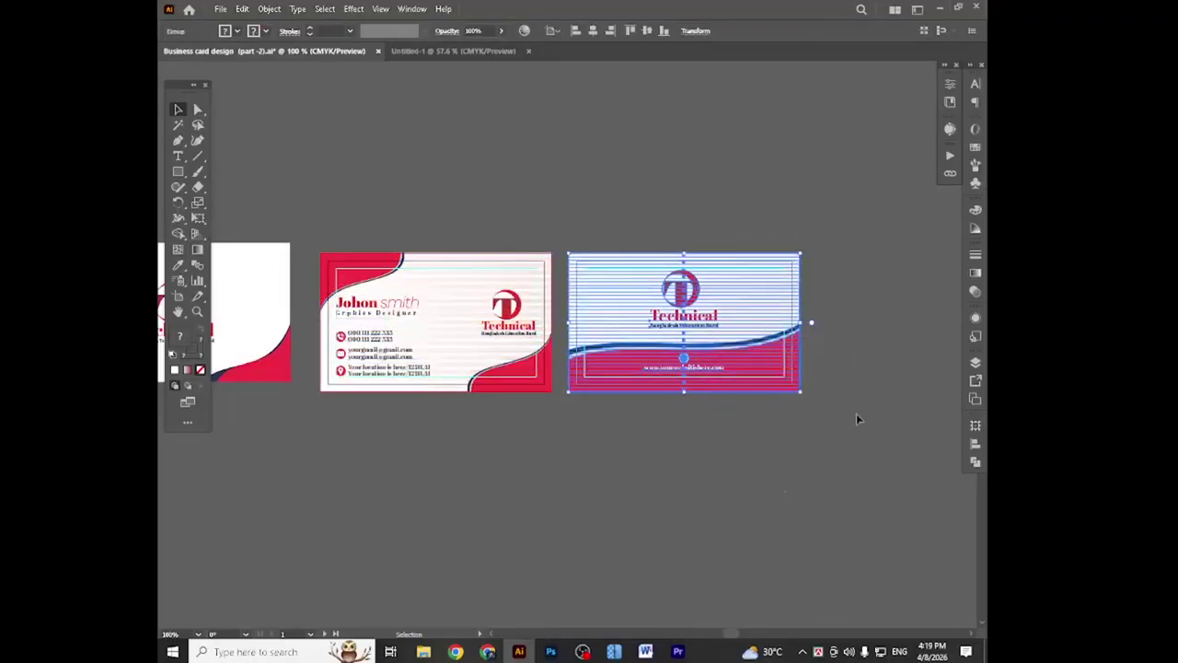
- Move the front and back card groups together from the business card document into the new 1080 × 1080 px document
click(855, 419)
click(499, 327)
shift+click(650, 333)
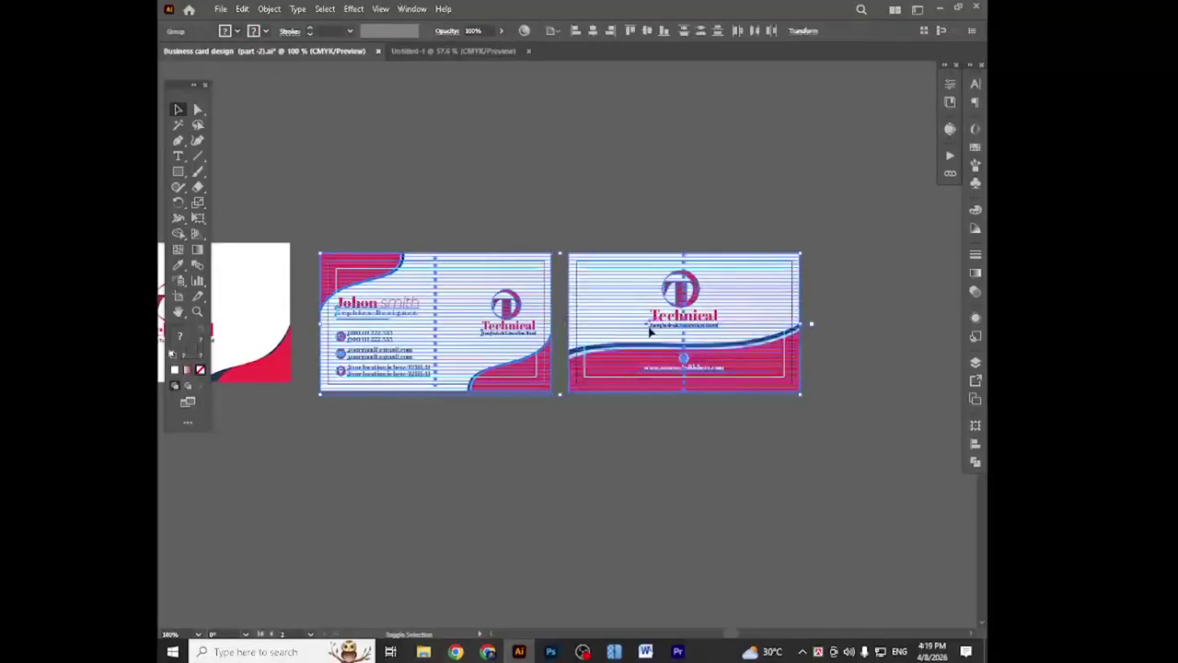
drag(650, 333, 616, 350)
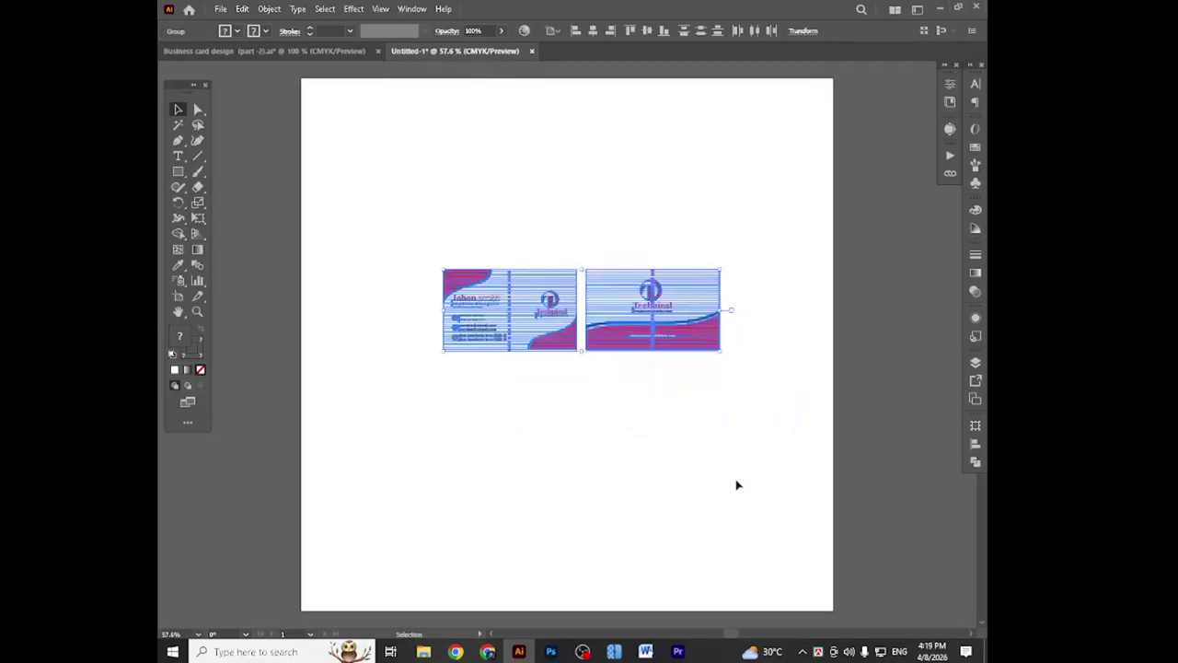
click(736, 485)
- Place the back card directly below the front card and centre both cards horizontally on the artboard
click(690, 337)
drag(694, 356, 530, 434)
click(707, 378)
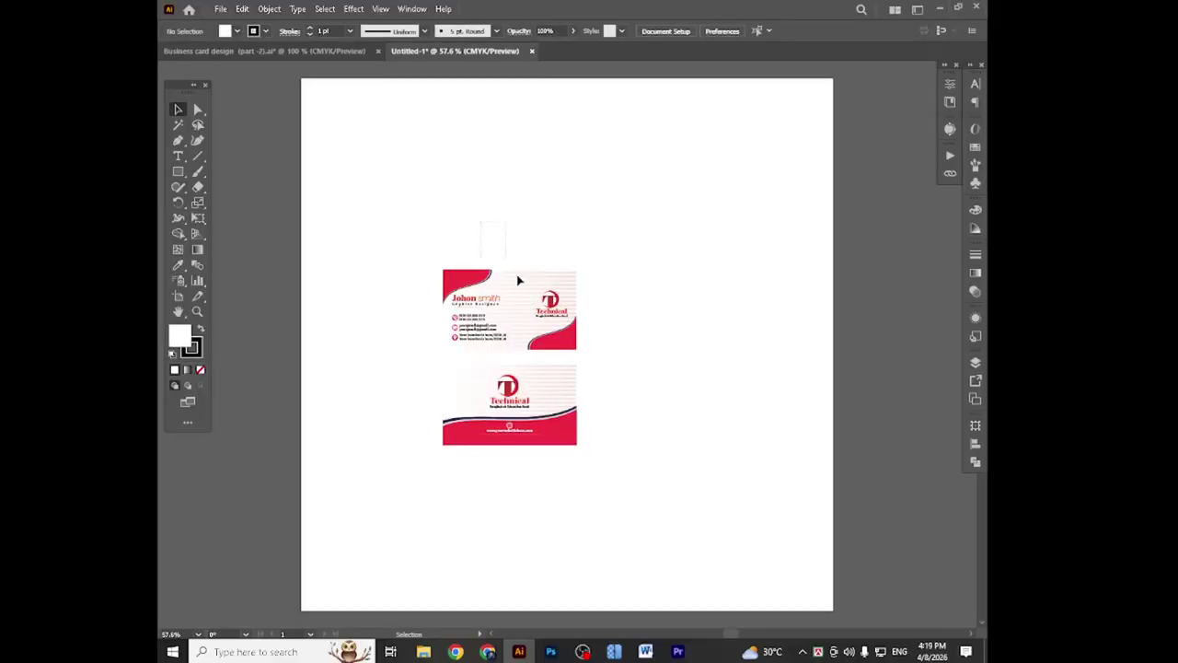
drag(519, 279, 645, 470)
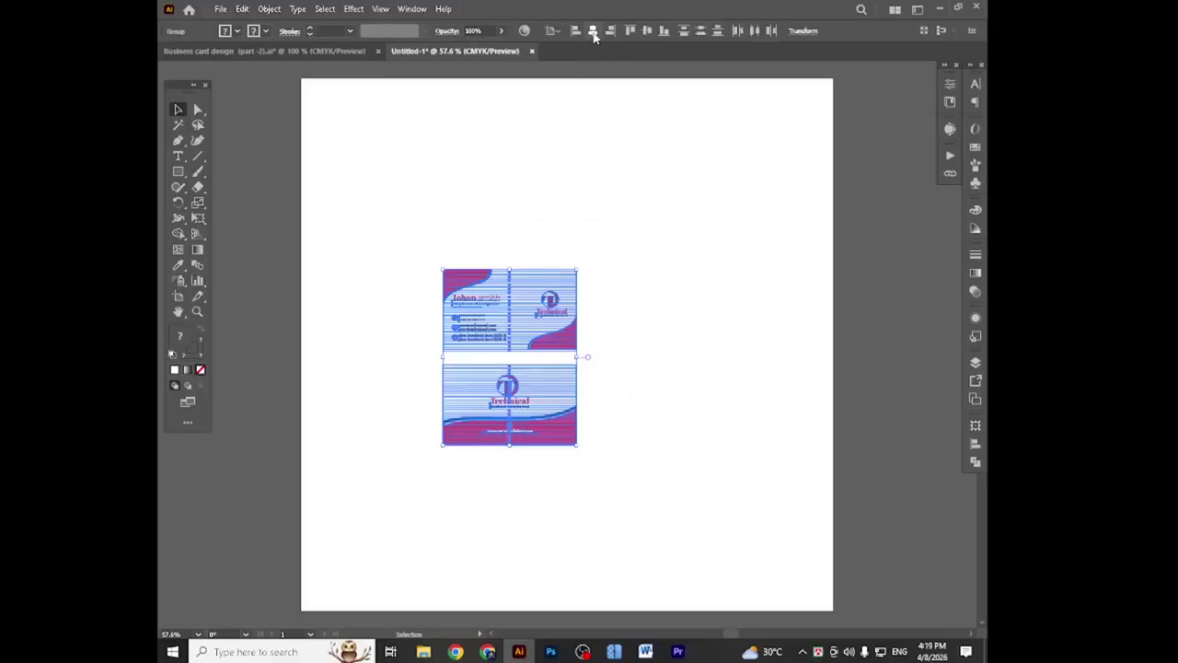
click(593, 33)
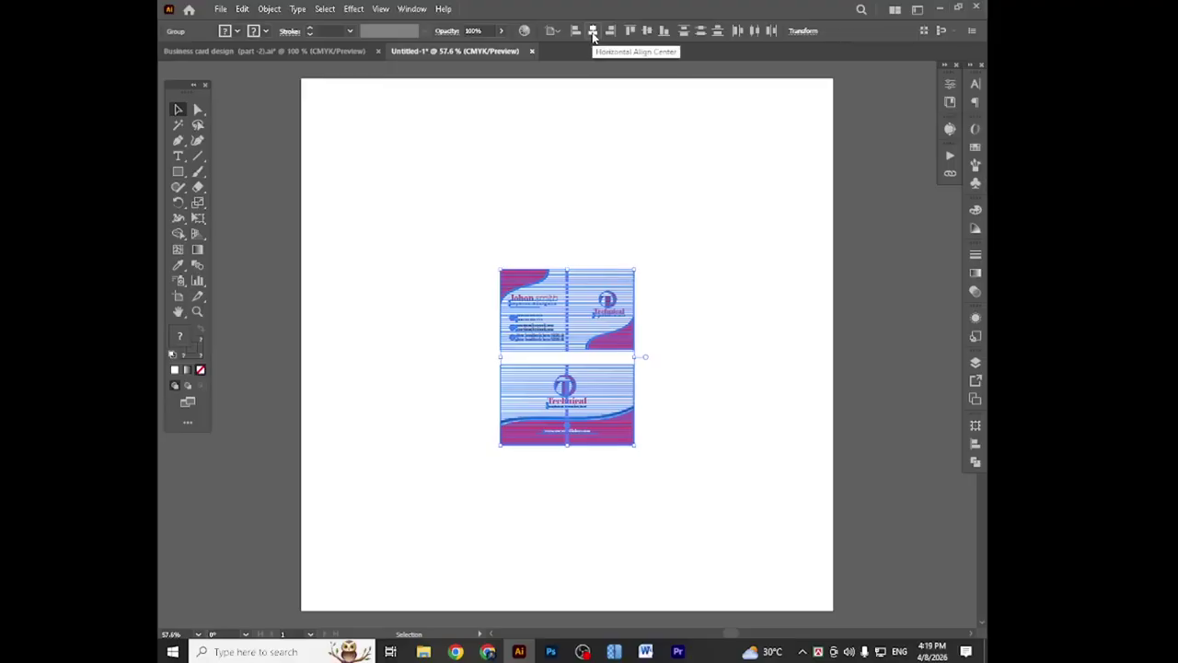
click(711, 326)
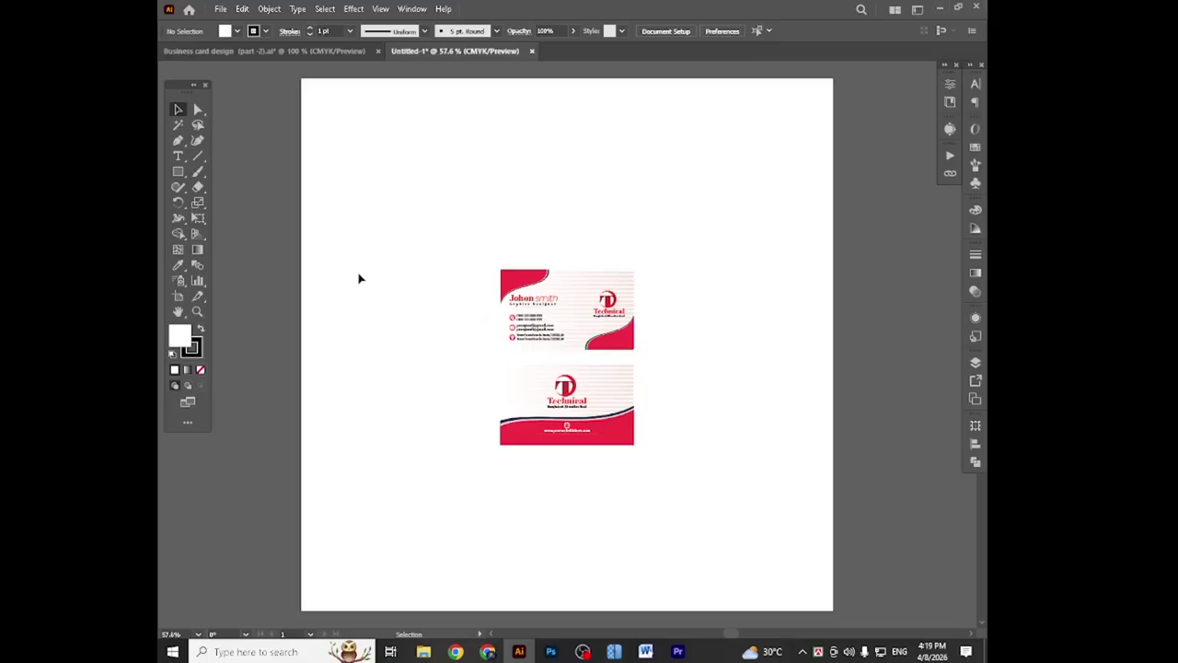
- Apply a Drop Shadow effect with the preset settings to the front card group
click(583, 329)
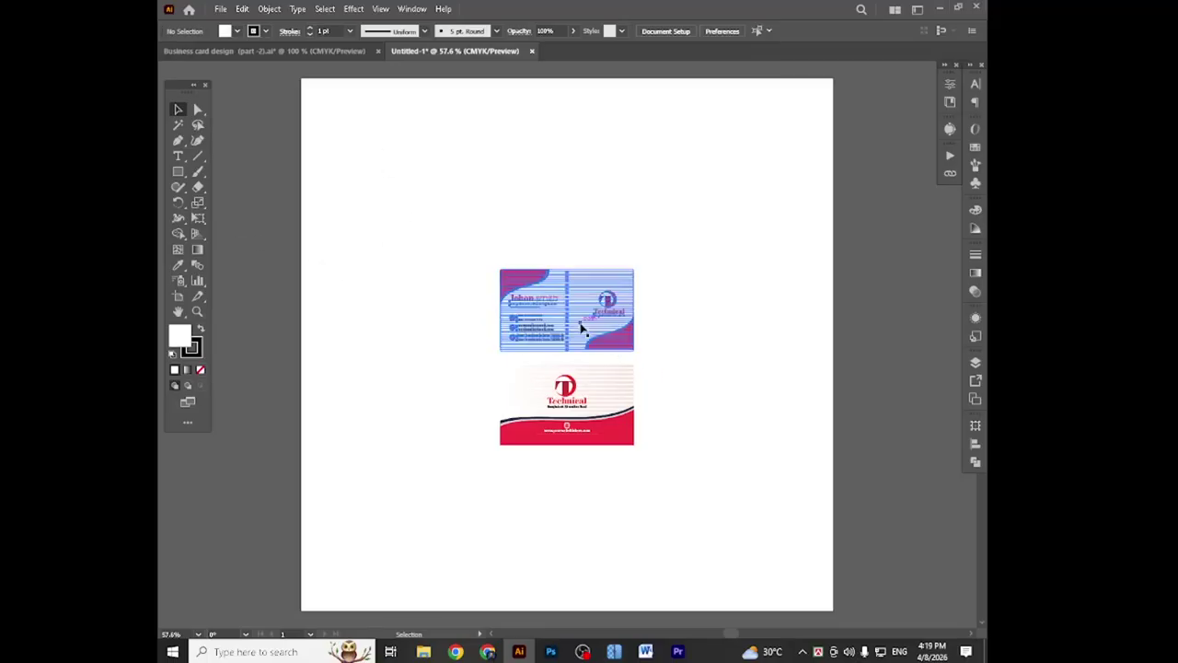
click(354, 9)
mouse_move(405, 159)
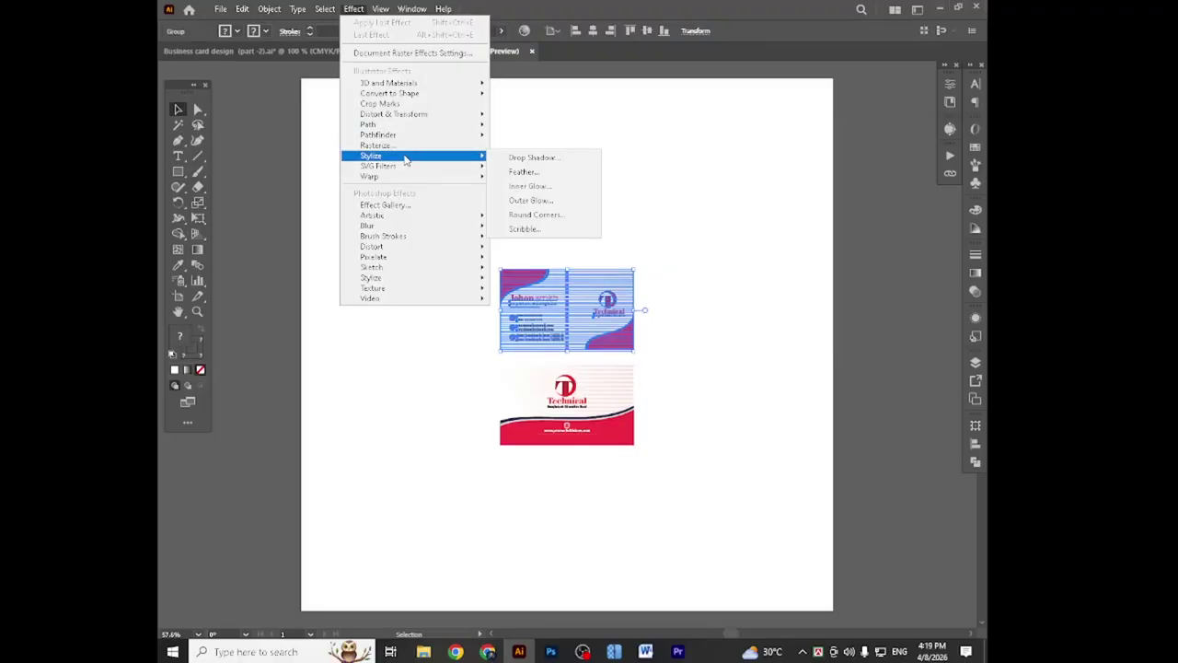
click(529, 158)
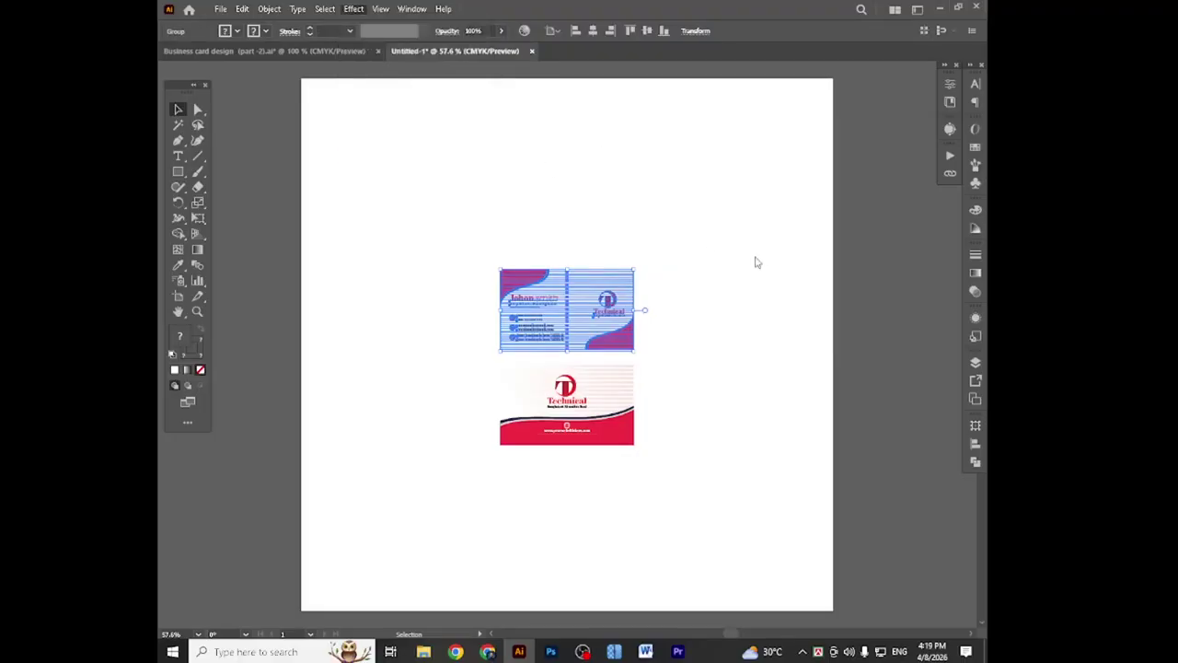
click(544, 280)
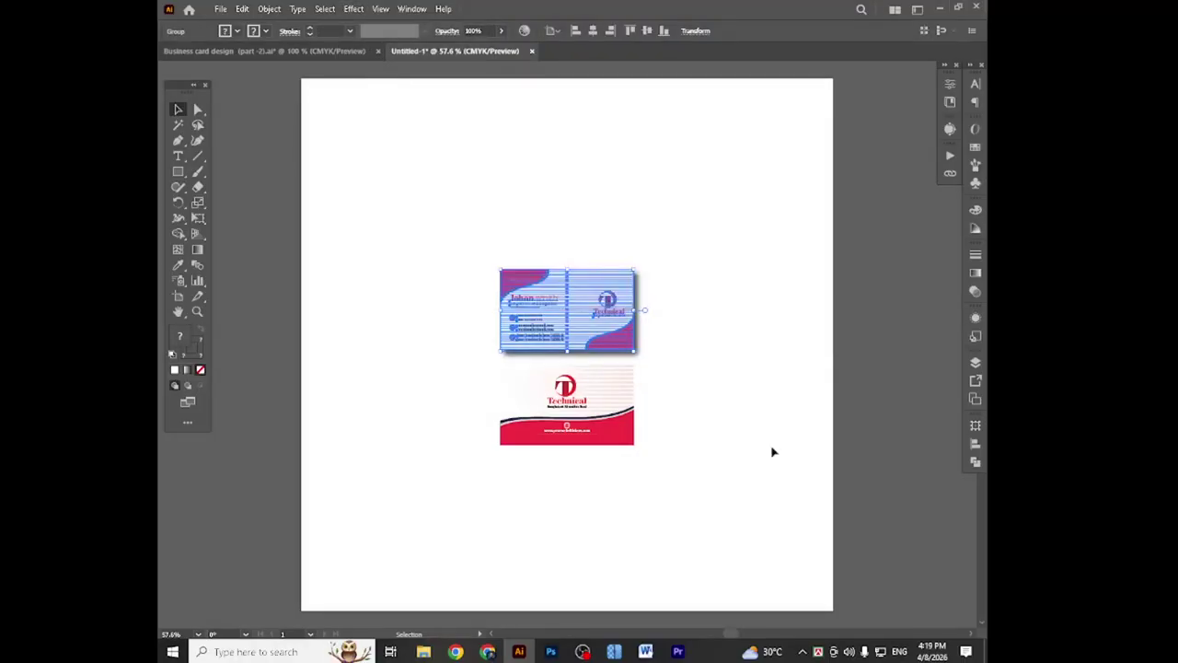
click(770, 450)
- Apply the same Drop Shadow effect to the back card group below it
click(572, 425)
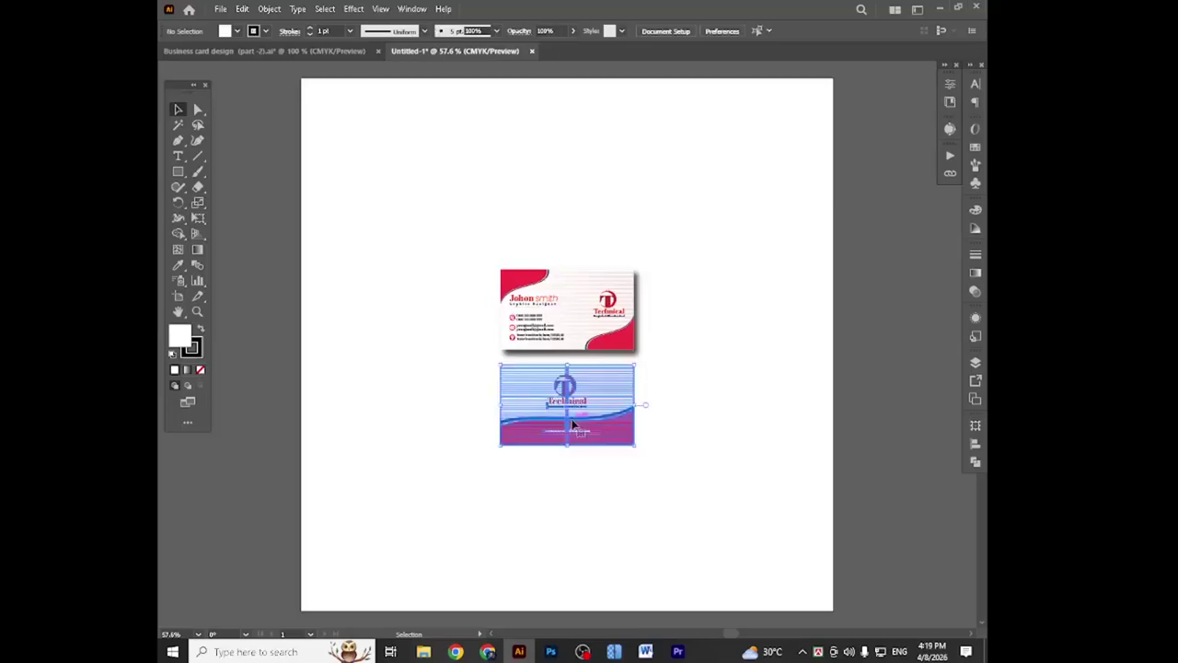
click(354, 9)
mouse_move(392, 157)
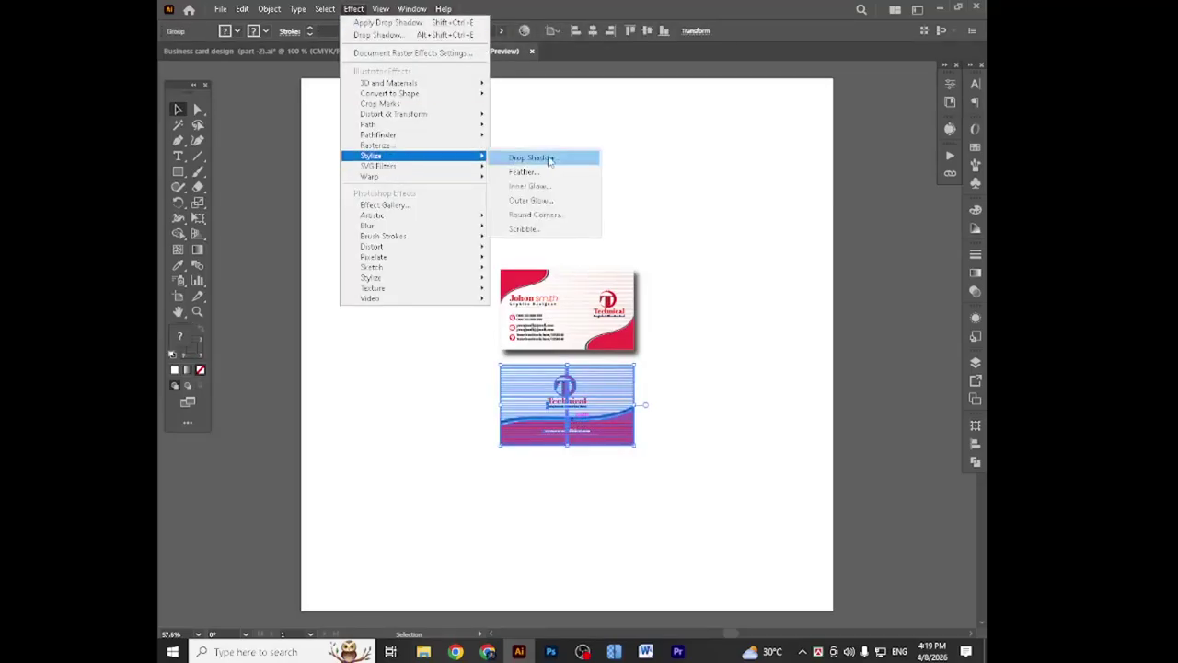
click(551, 158)
click(544, 280)
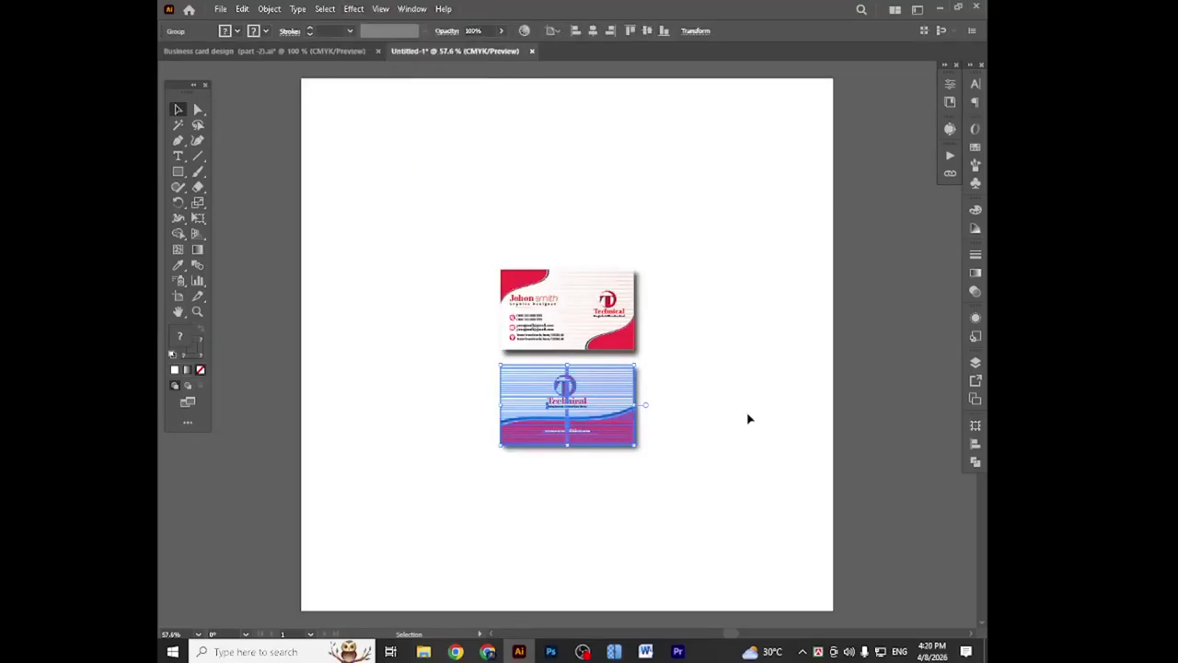
click(747, 419)
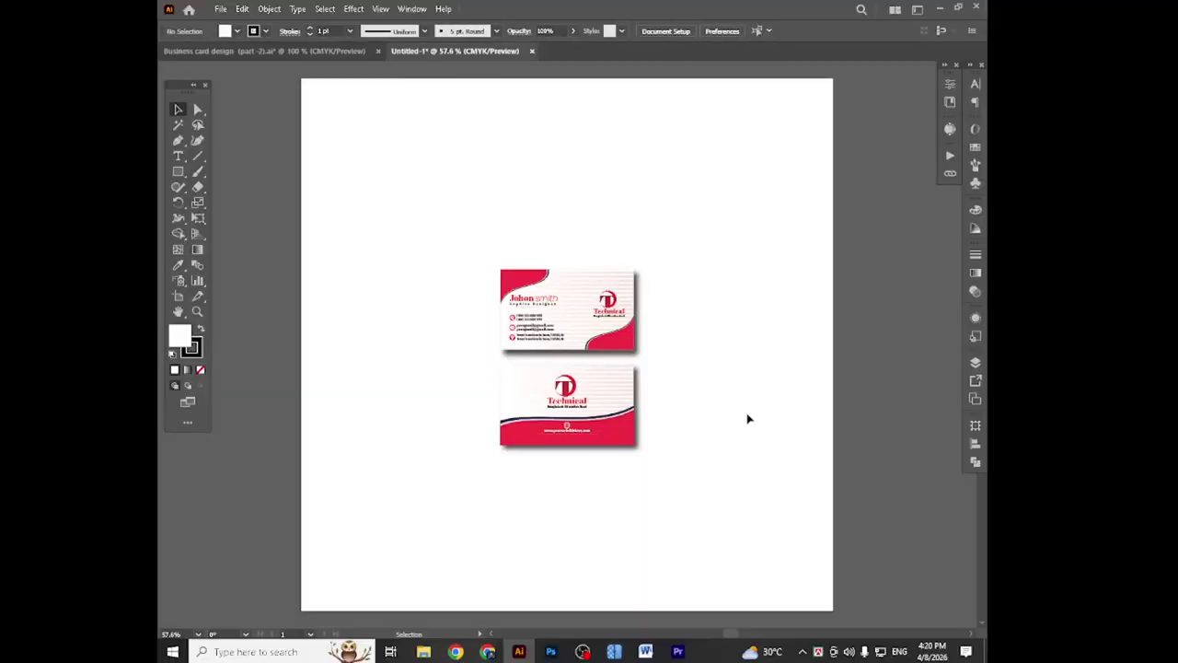
- Draw a background rectangle covering the whole artboard and send it behind both cards
click(177, 171)
drag(301, 79, 834, 609)
right_click(608, 427)
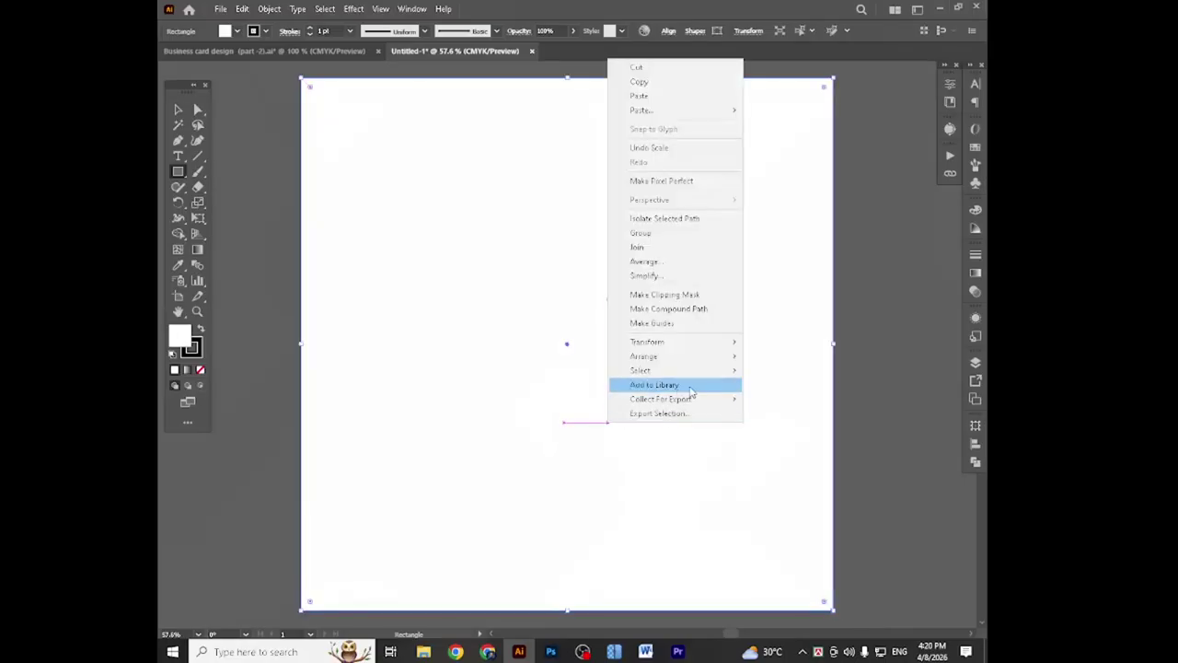
mouse_move(665, 357)
click(836, 399)
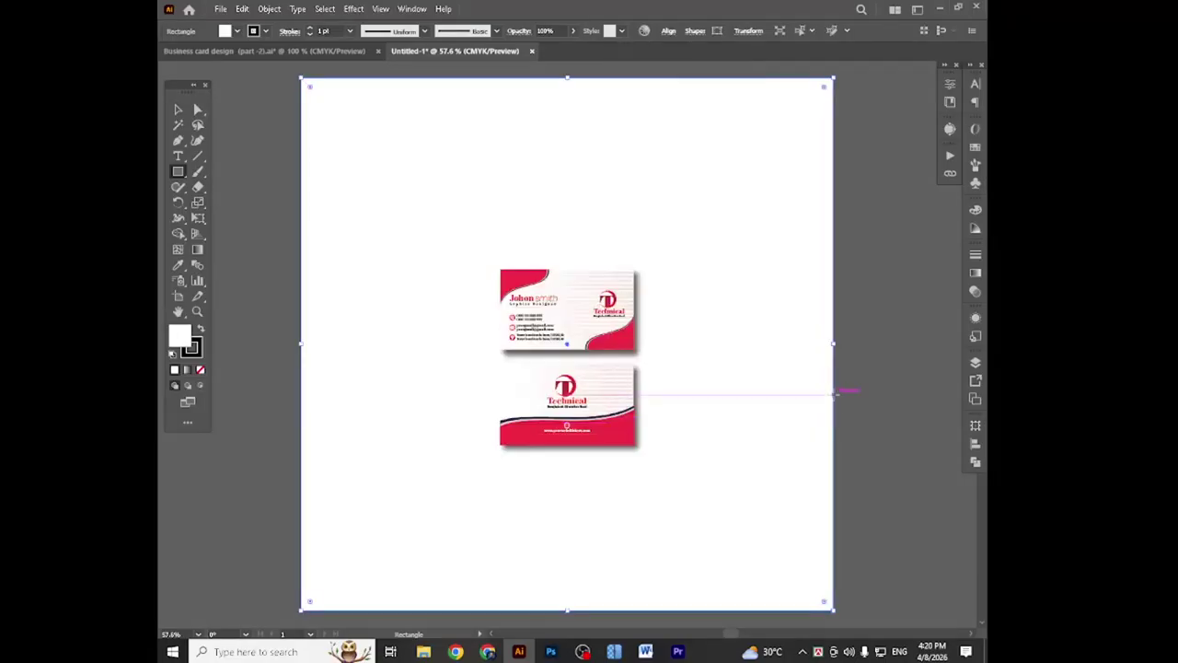
- Remove the stroke from the background rectangle and make its fill active
click(179, 110)
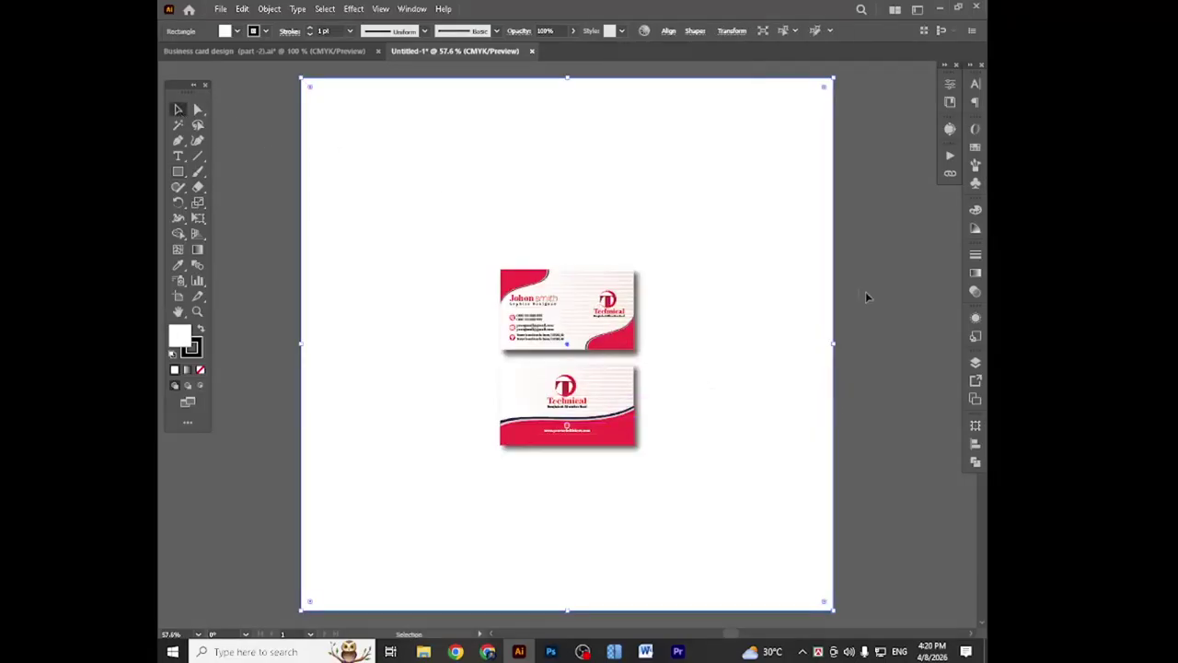
click(977, 276)
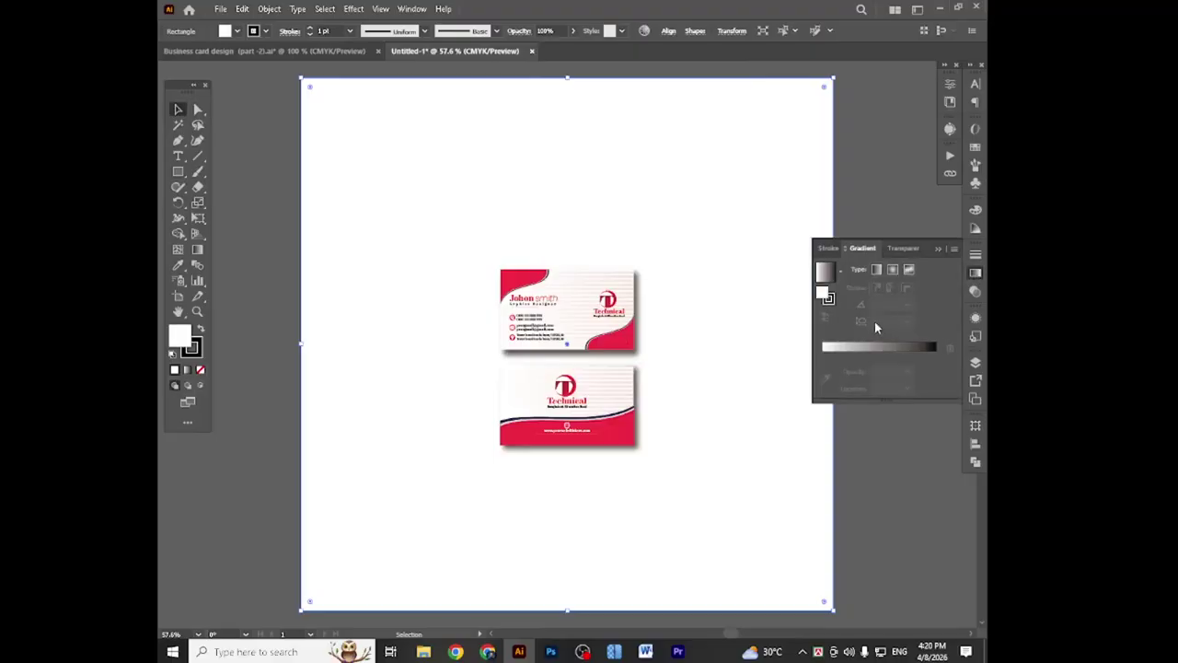
click(201, 369)
click(181, 335)
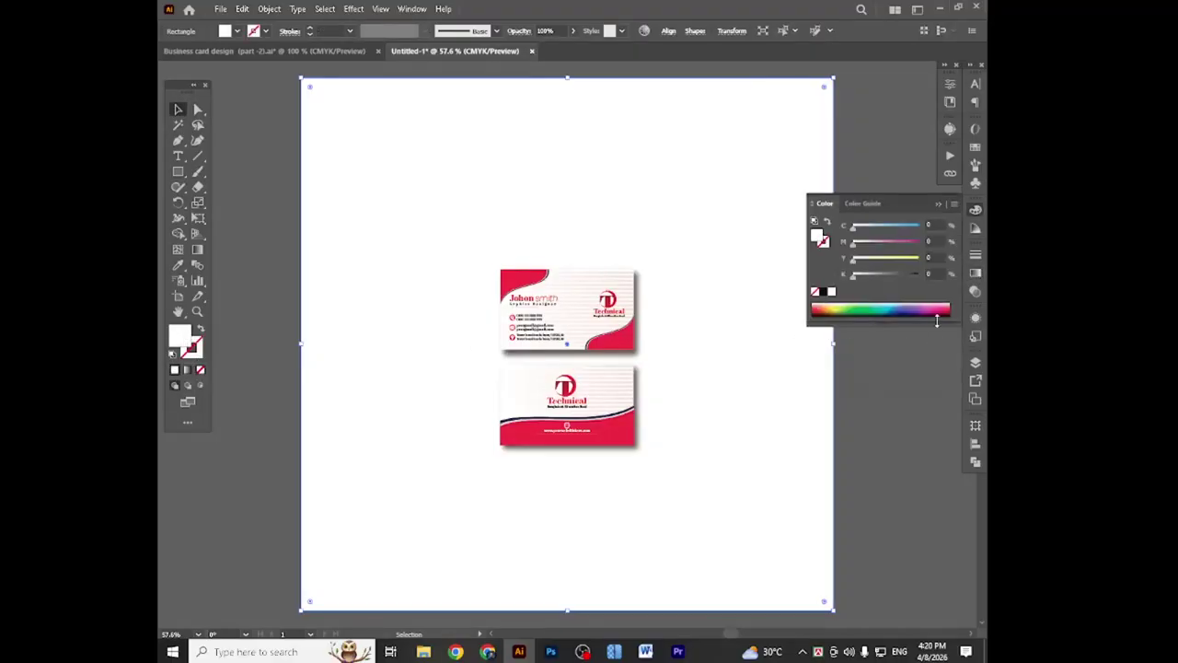
- Fill the background rectangle with a linear gradient and change its white starting stop to cyan
click(977, 276)
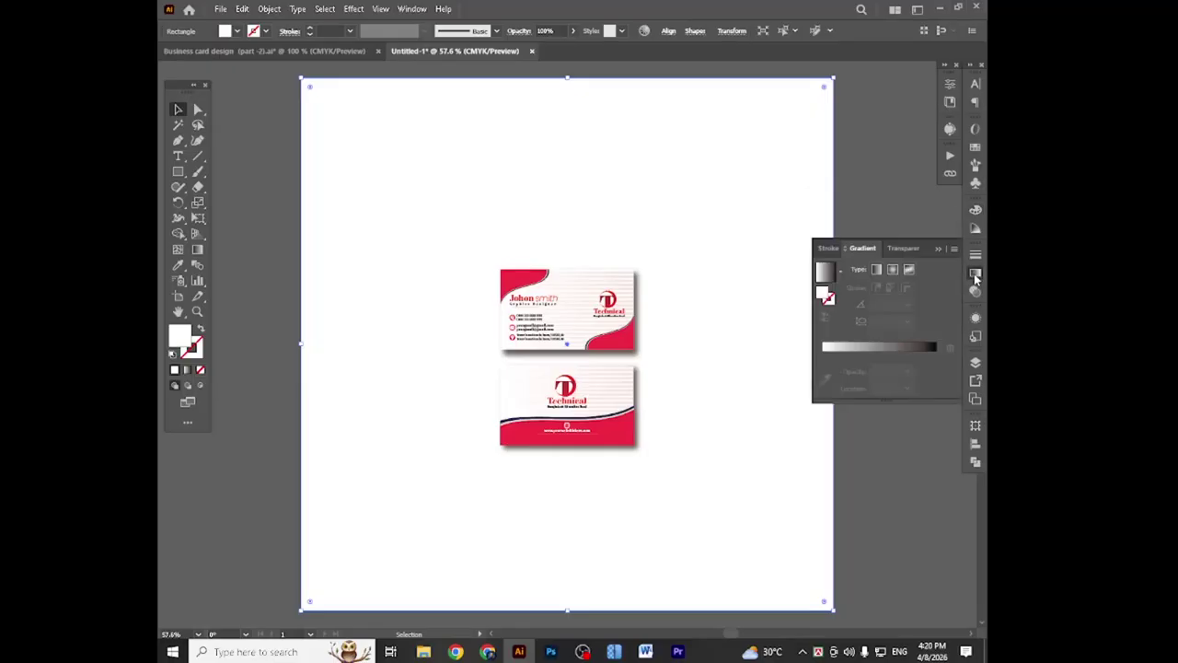
click(877, 270)
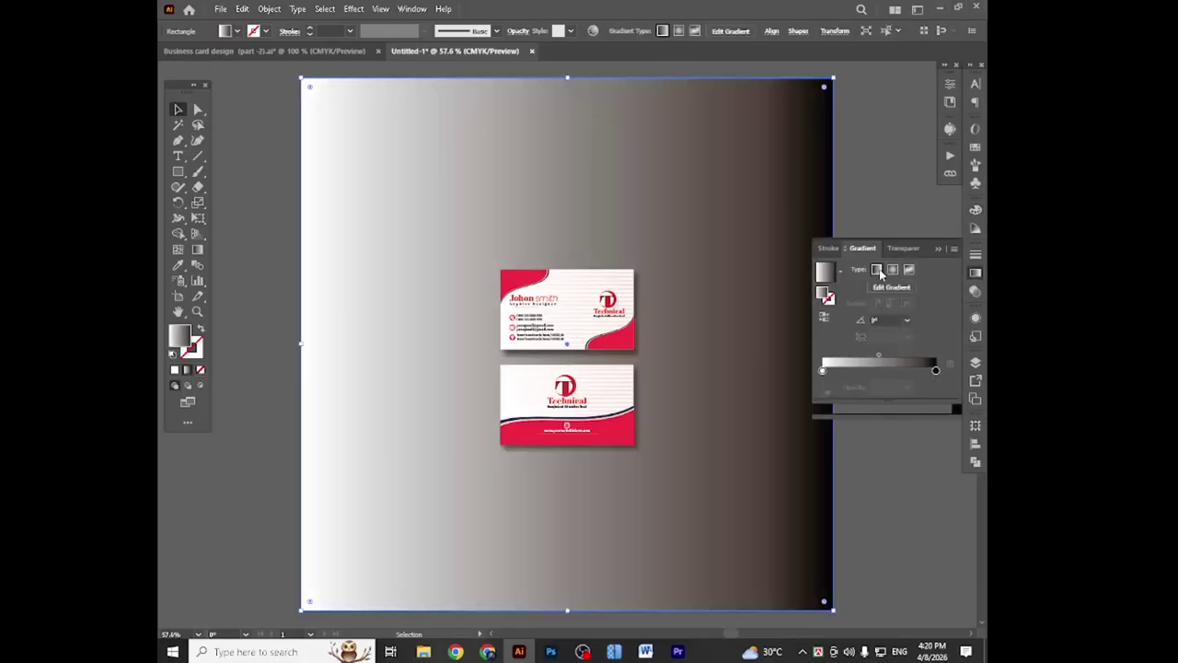
double_click(822, 371)
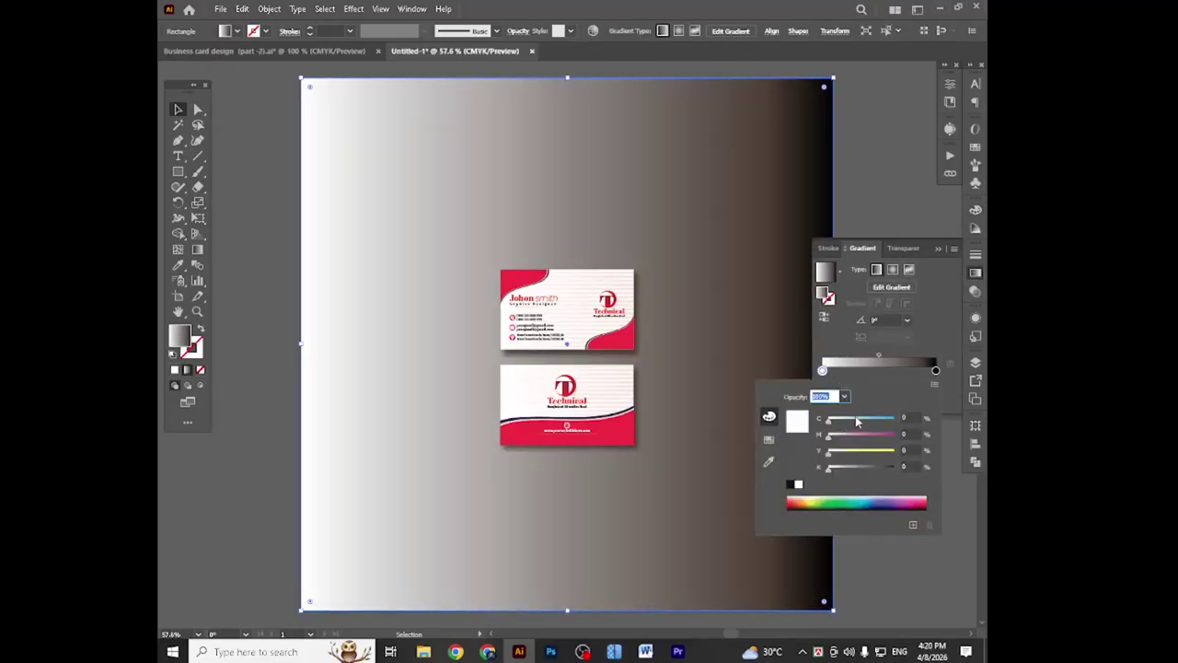
drag(856, 421, 892, 418)
- Set the gradient's black end stop to C 100, M 51, Y 0, K 0 and change the gradient type to radial
double_click(935, 371)
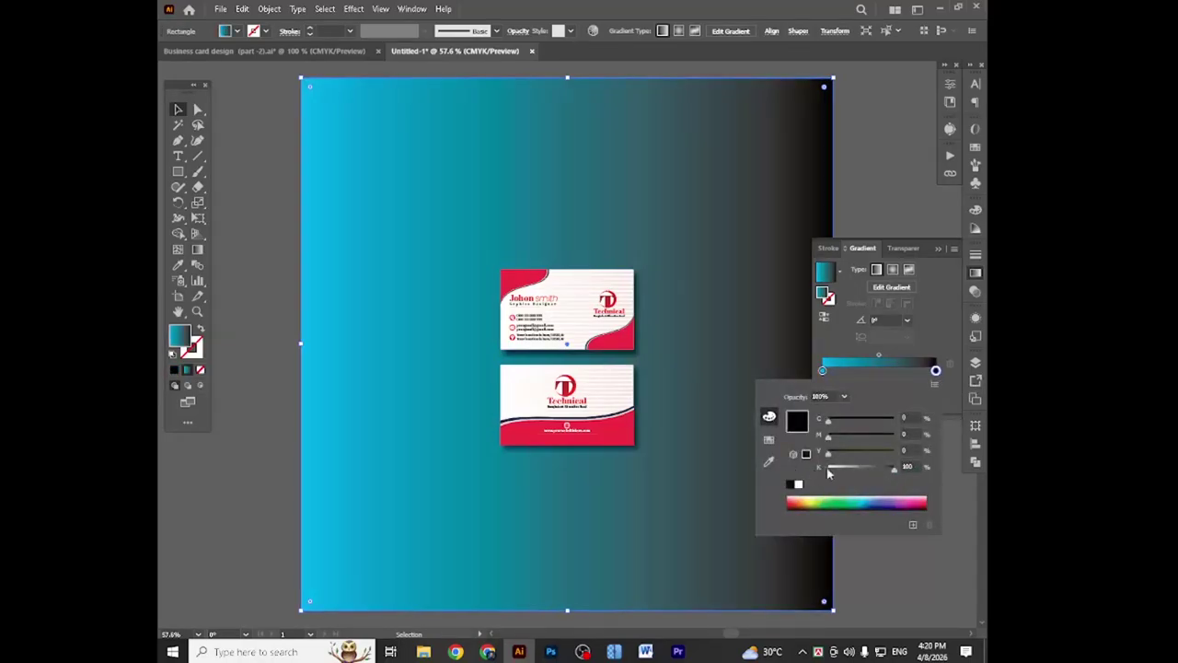
click(828, 468)
click(902, 421)
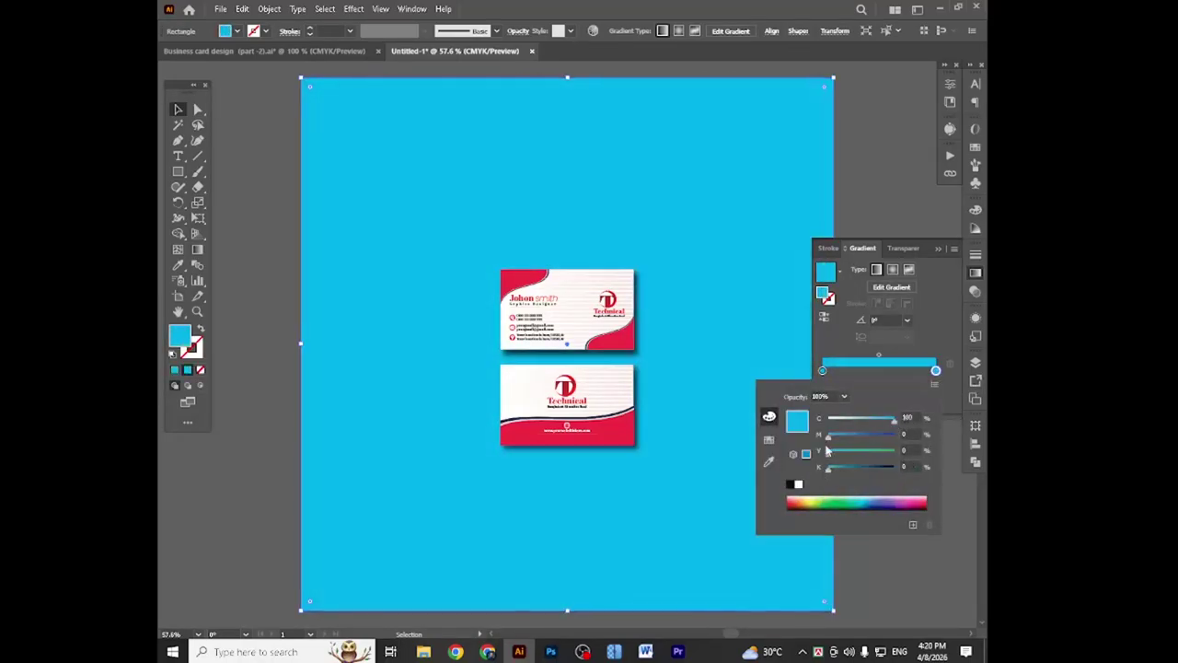
drag(843, 441, 863, 442)
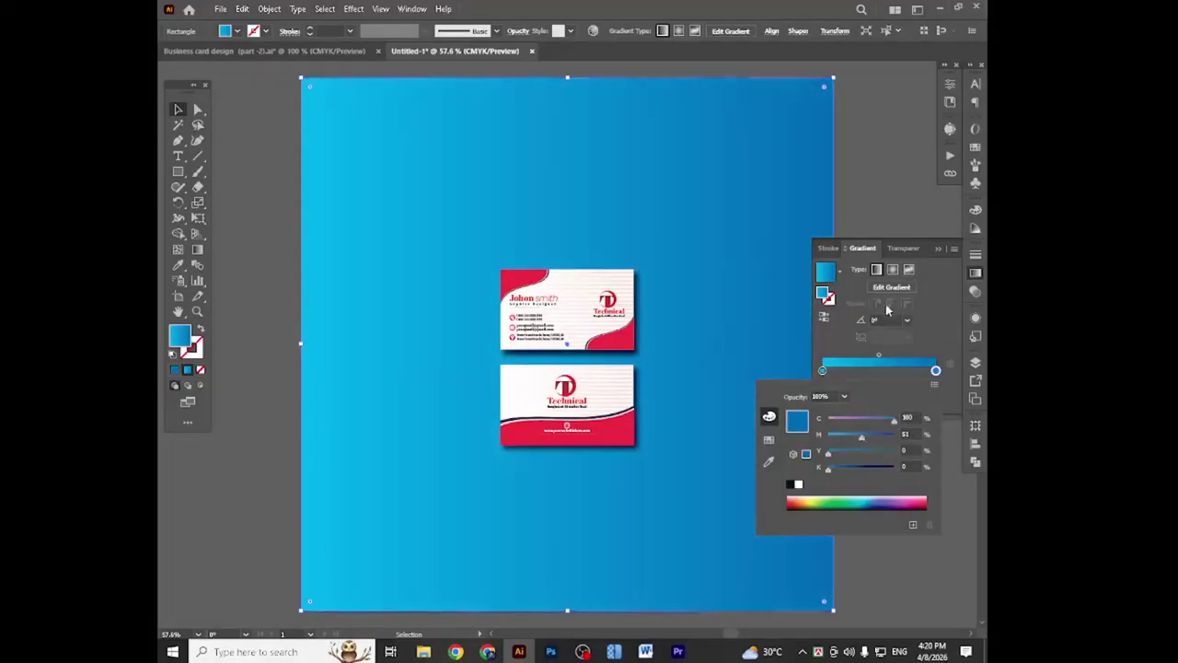
click(892, 269)
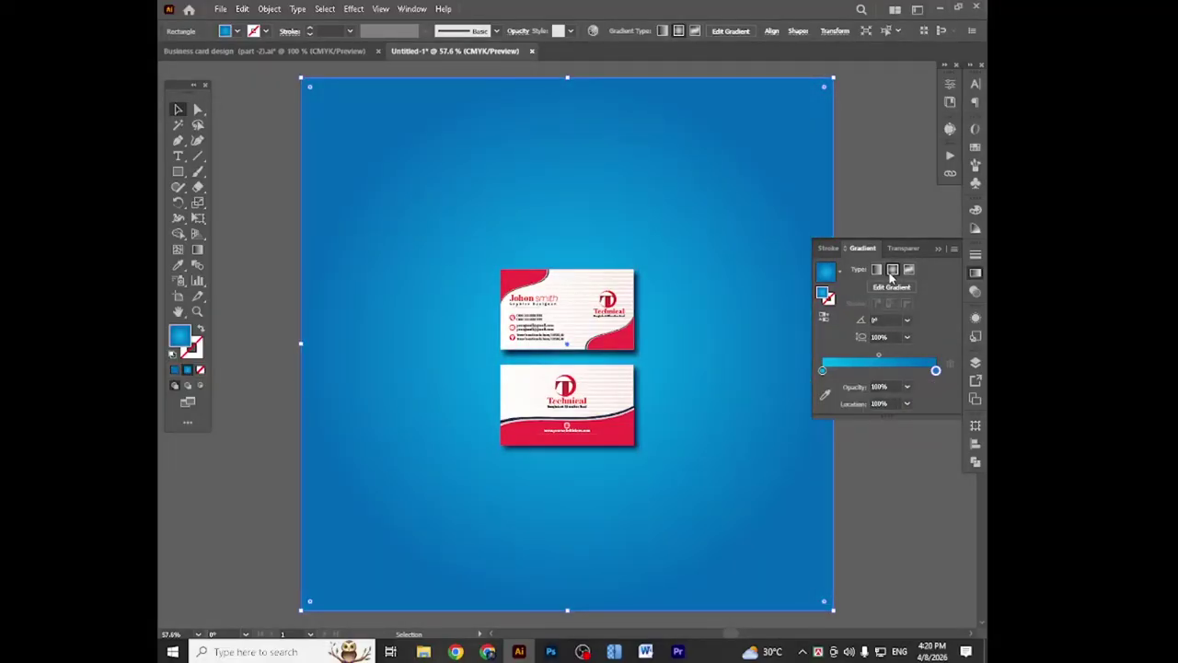
click(976, 273)
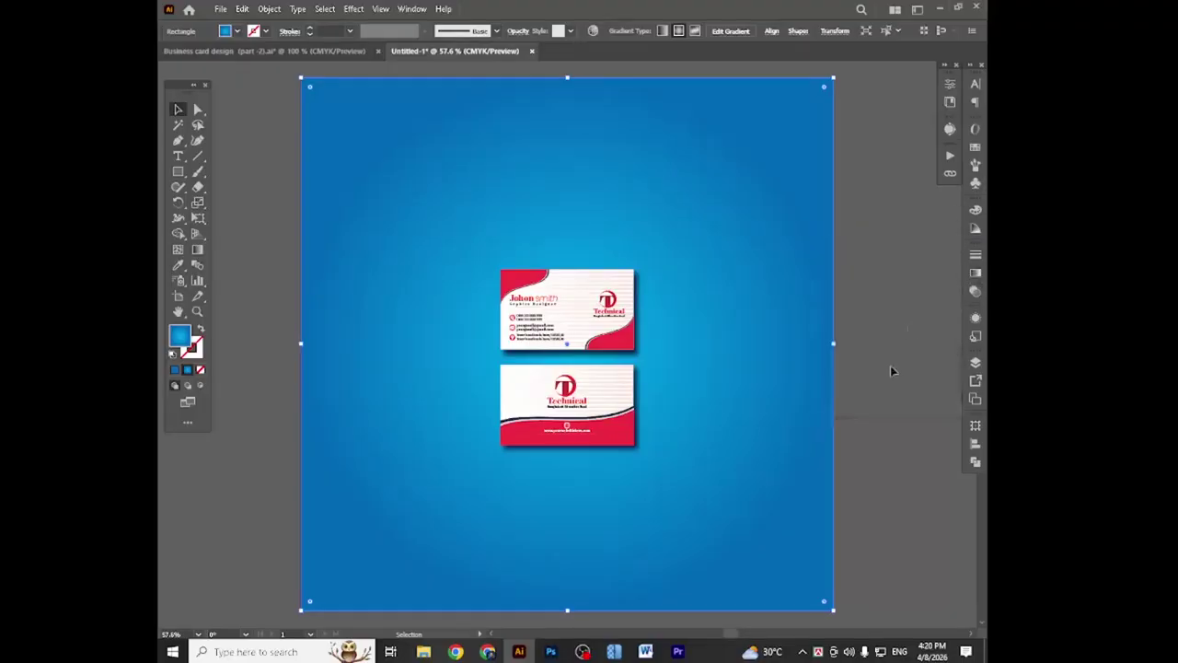
click(891, 378)
- Enlarge both cards together about their centre until they span a little under half of the artboard's width
click(580, 315)
shift+click(595, 413)
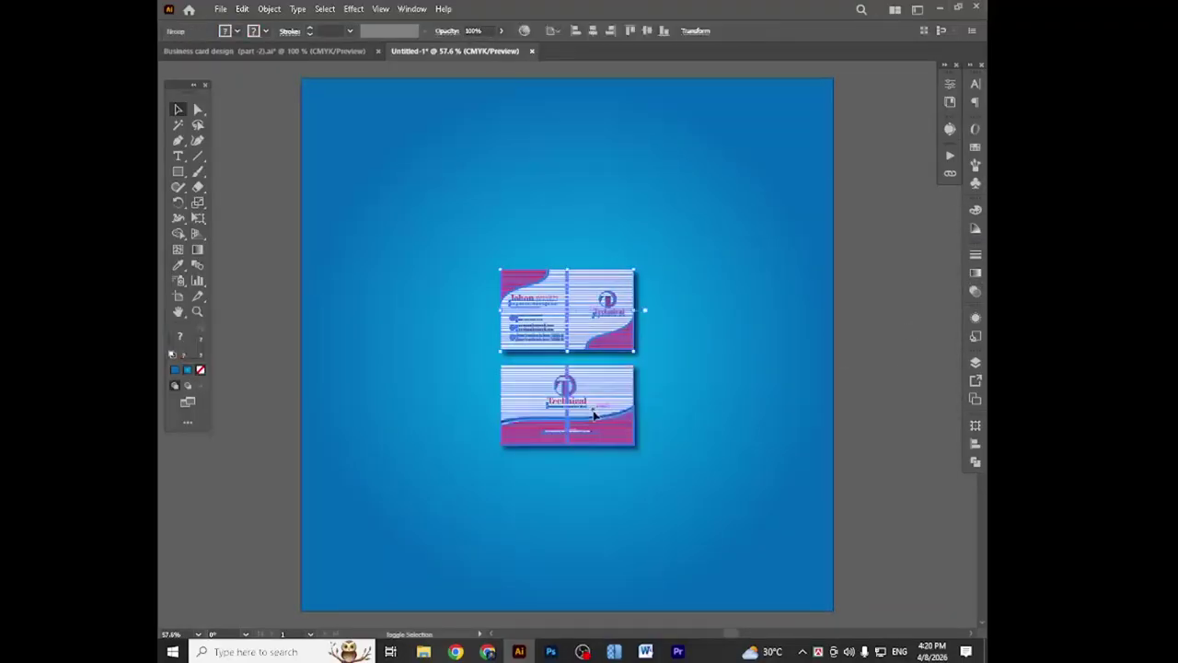
drag(645, 356, 688, 364)
click(863, 345)
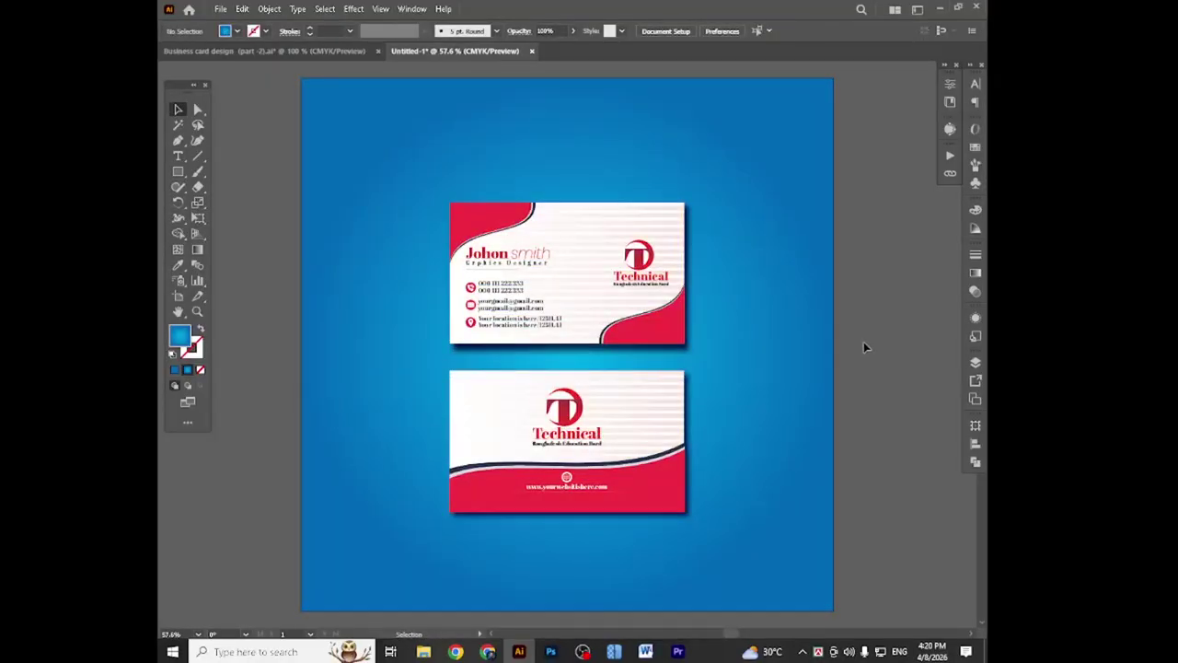
scroll(862, 373, down, 3)
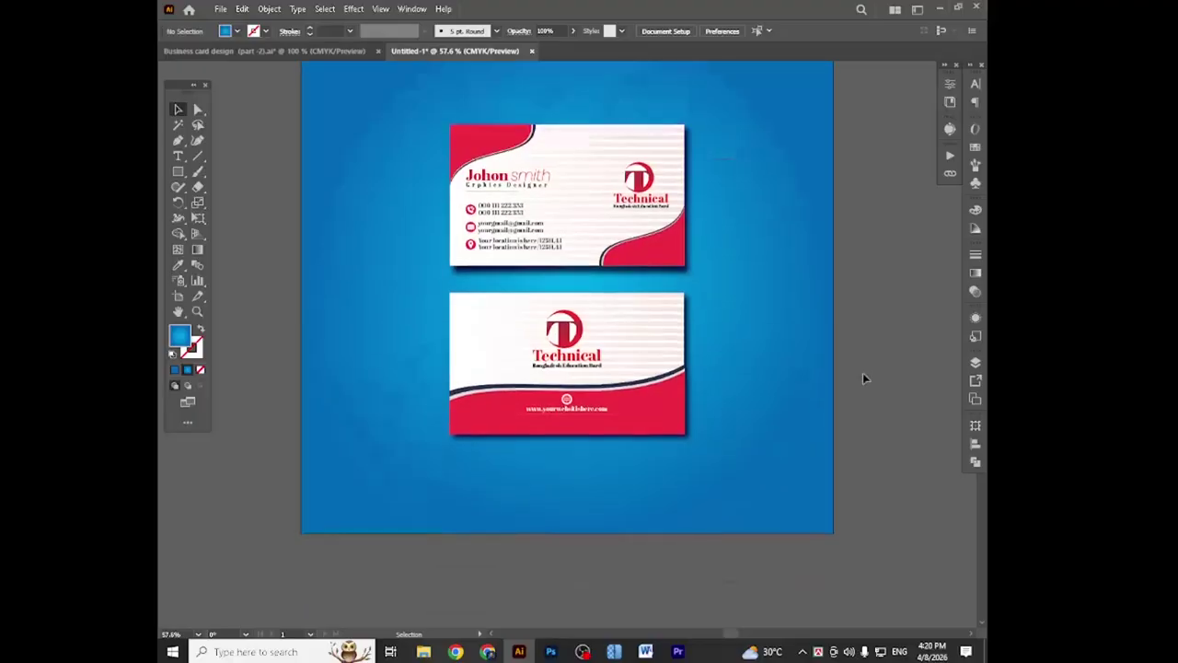
scroll(863, 373, up, 2)
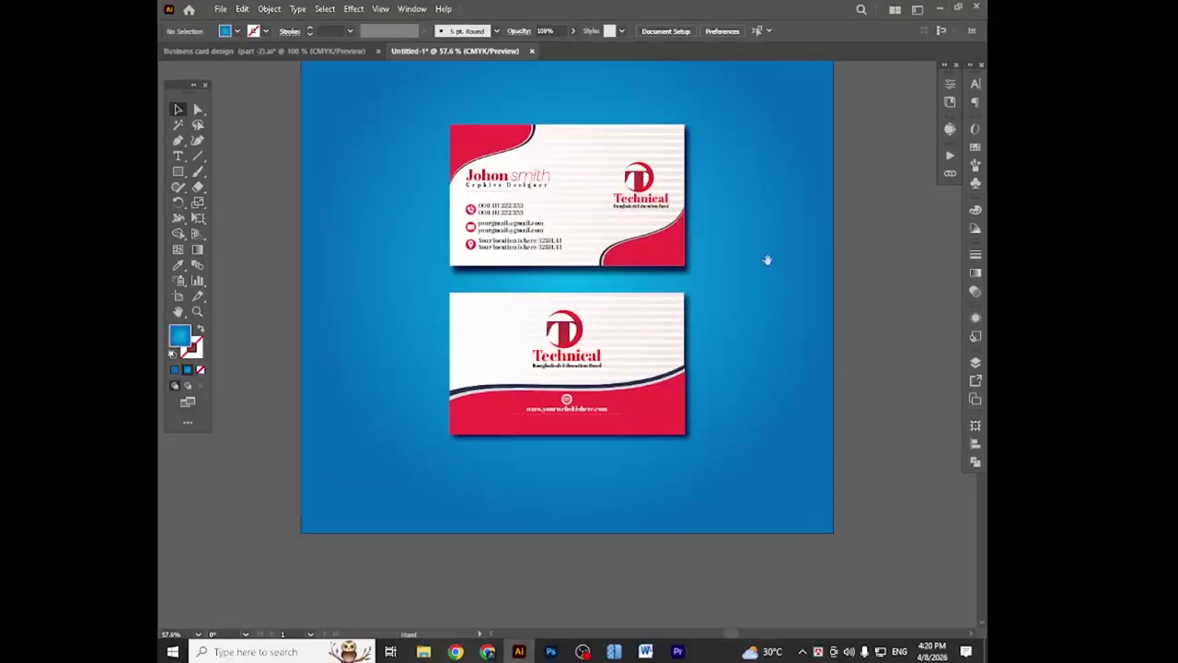
scroll(754, 259, up, 1)
drag(754, 258, 762, 297)
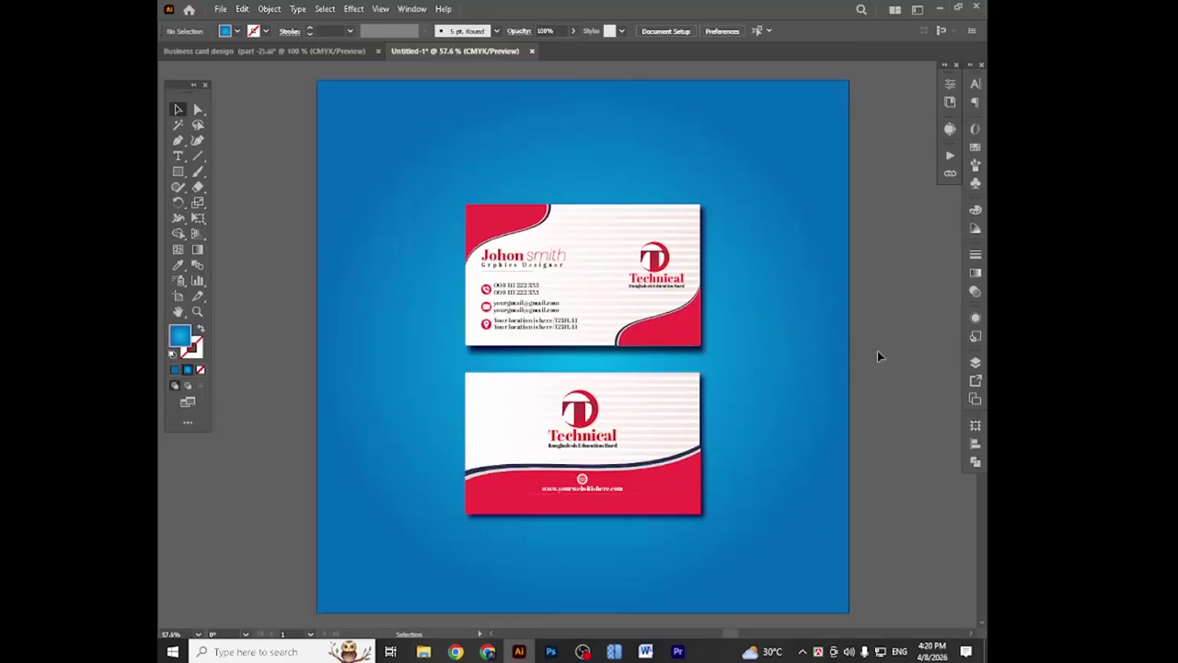
- Set the magenta value of the background gradient's darker blue end stop to 48%
click(781, 313)
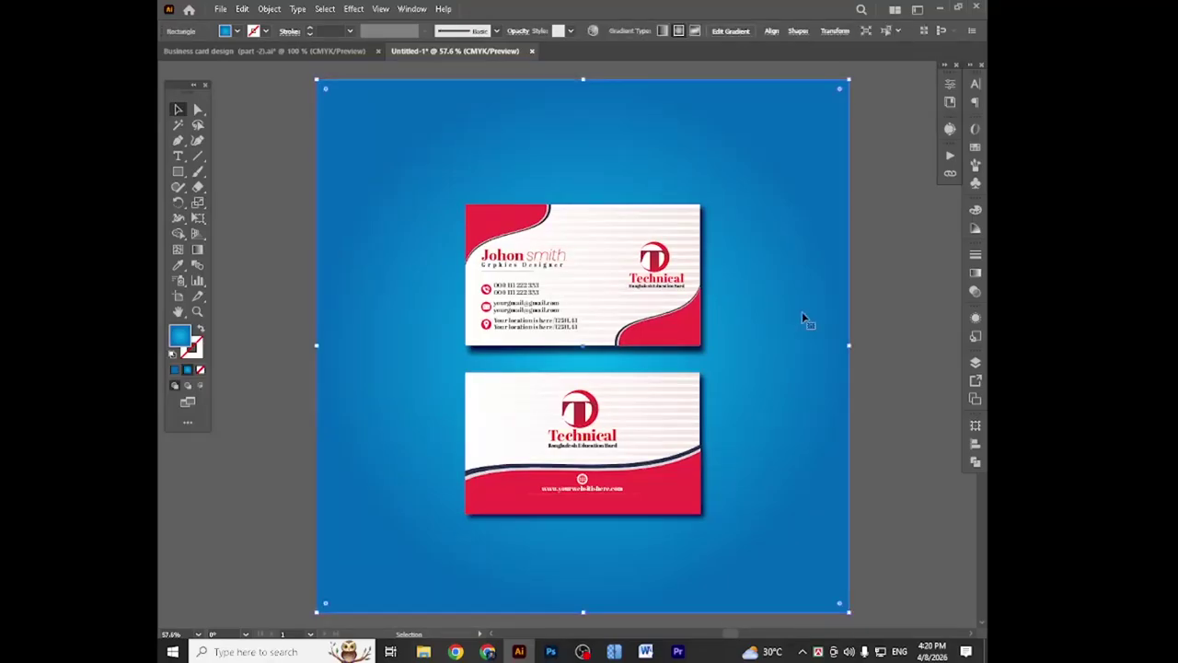
click(975, 273)
double_click(936, 371)
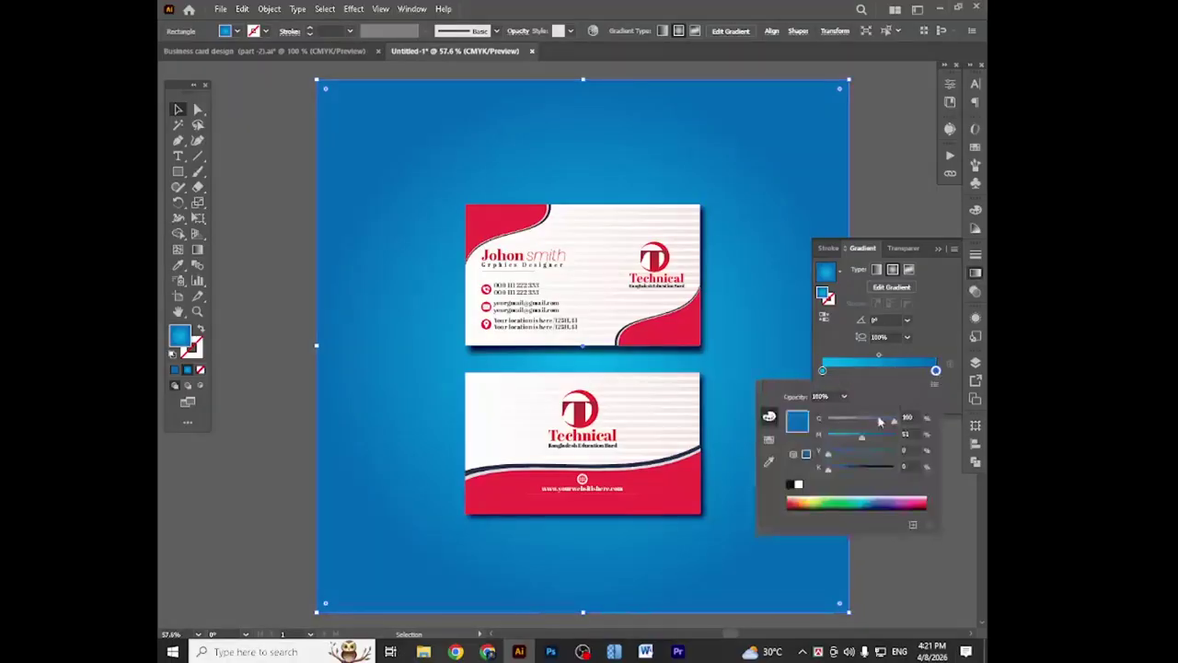
mouse_move(863, 440)
mouse_down()
mouse_move(824, 444)
mouse_move(865, 445)
mouse_up()
drag(878, 446, 861, 445)
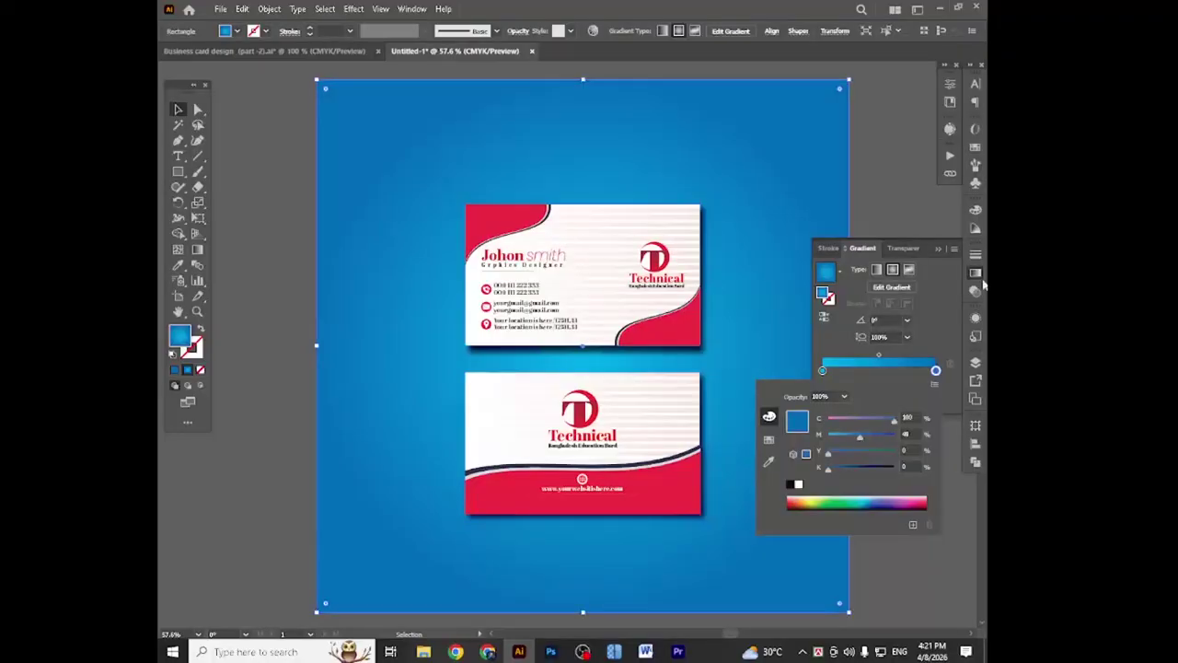
- Draw a circle a little over a third of the artboard's width and position it overlapping the upper-left corner of the blue background
click(980, 281)
click(976, 275)
click(883, 420)
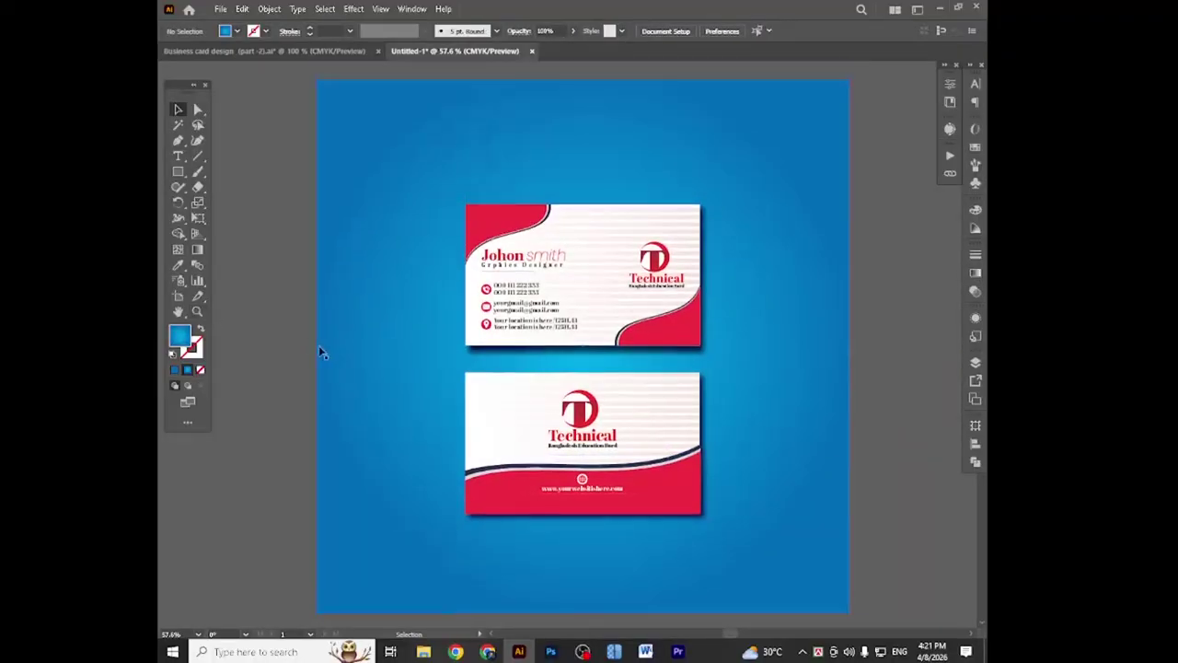
click(177, 171)
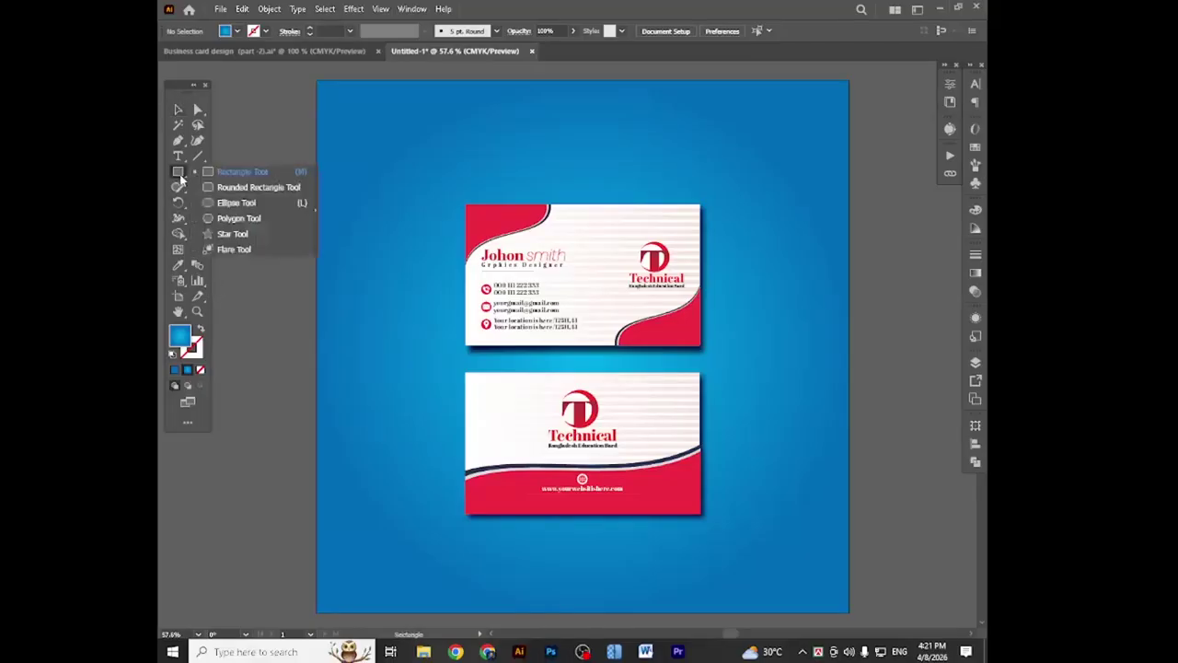
click(244, 204)
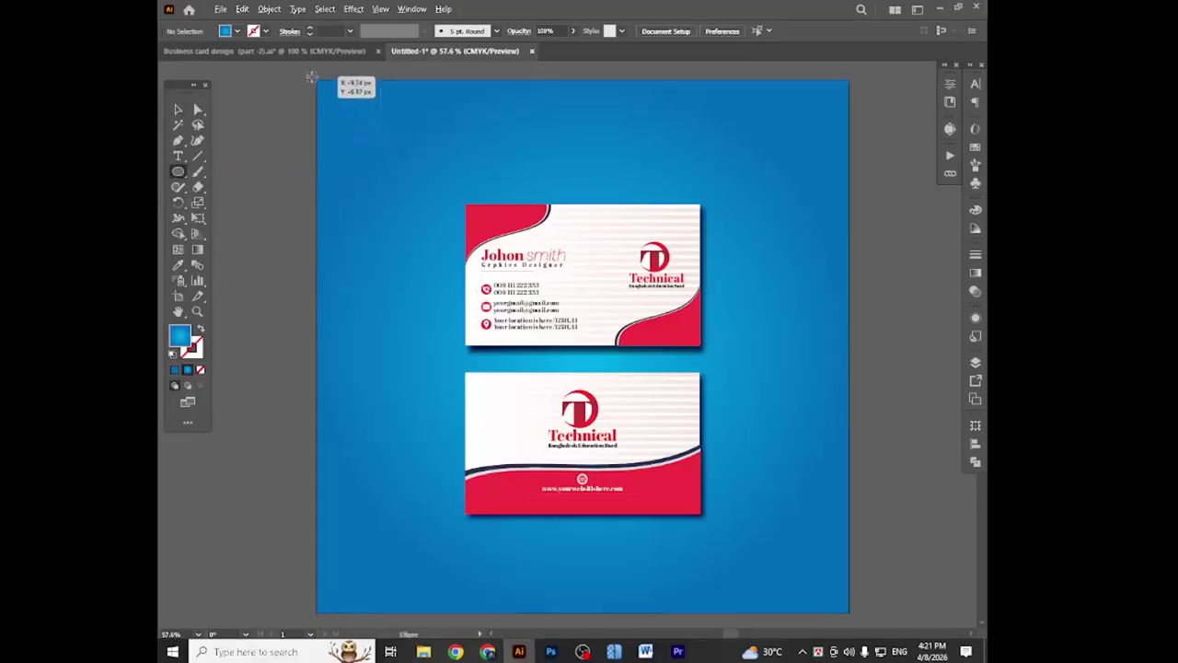
drag(322, 87, 411, 176)
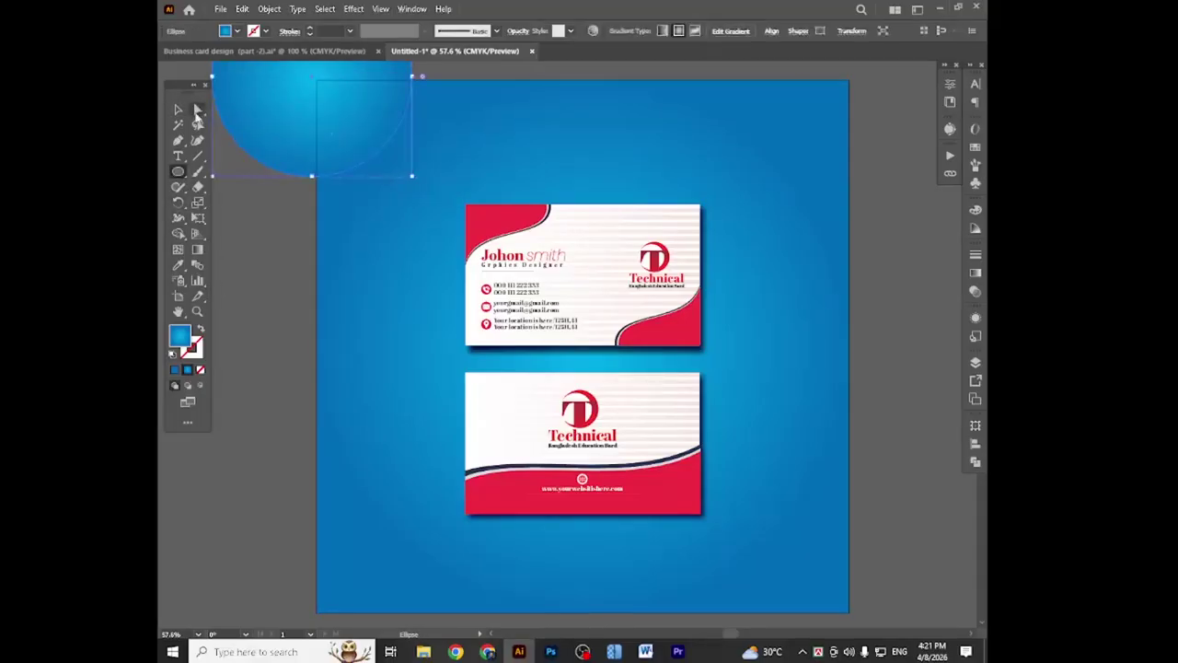
click(179, 111)
drag(272, 108, 300, 139)
- Change the gradient type of the upper-left corner circle to linear
click(975, 274)
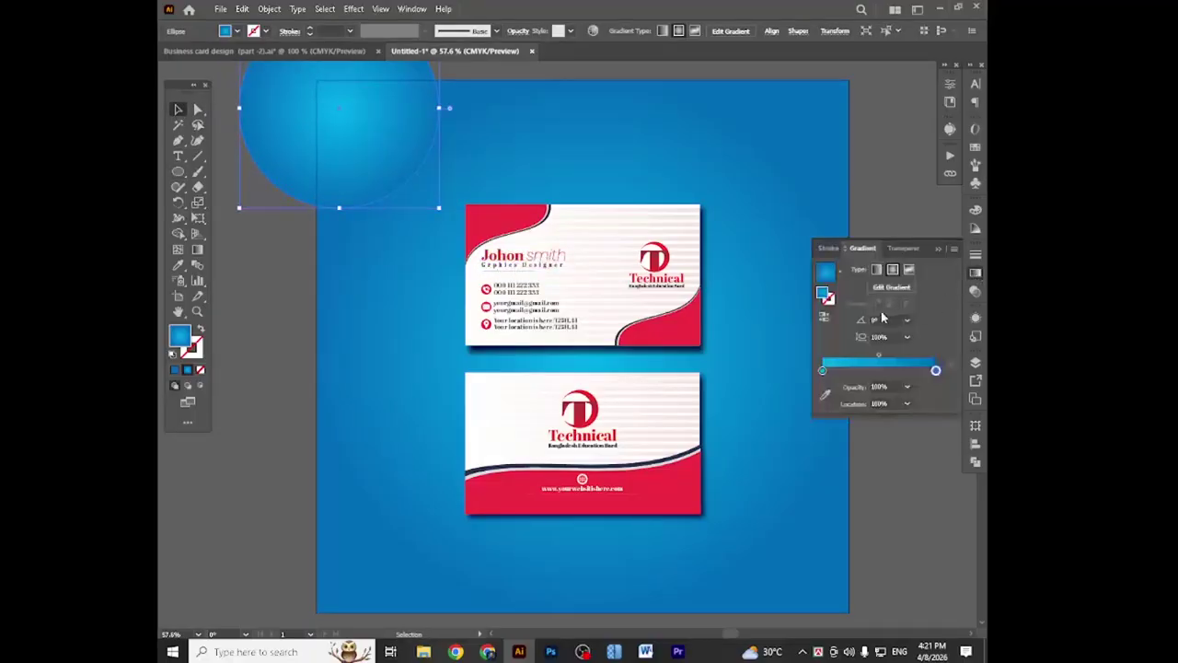
click(876, 273)
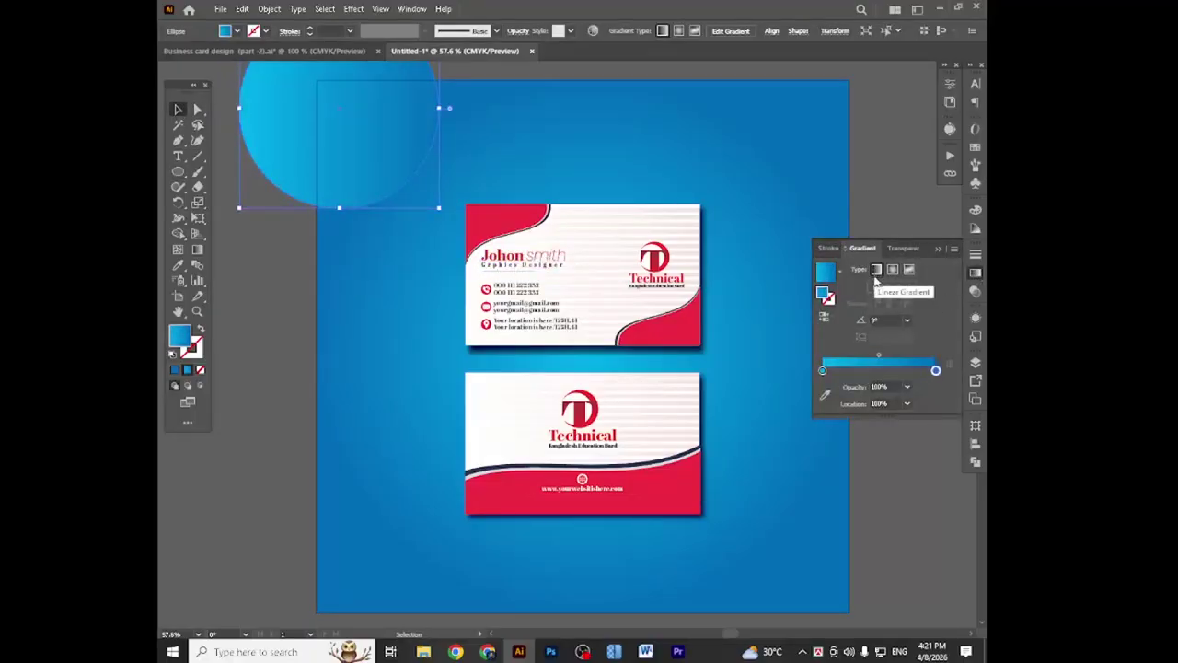
click(862, 195)
- Create a concentric copy of the corner circle at about 80% of its size and reverse the copy's gradient
scroll(885, 217, up, 2)
scroll(565, 137, up, 4)
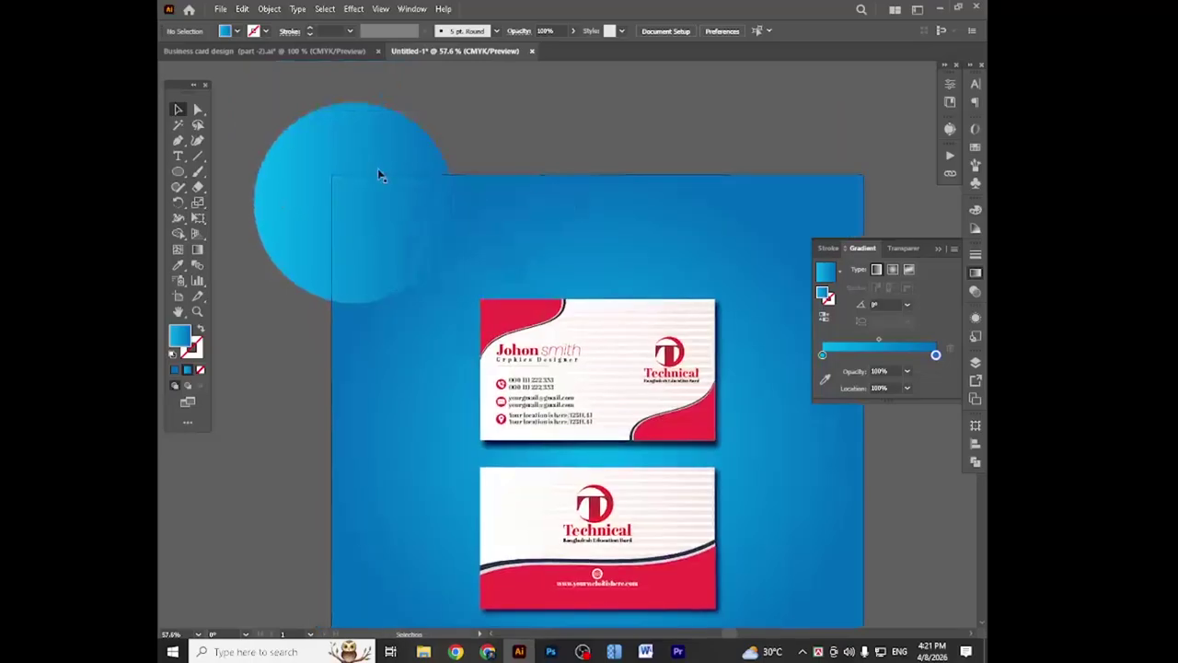
click(361, 165)
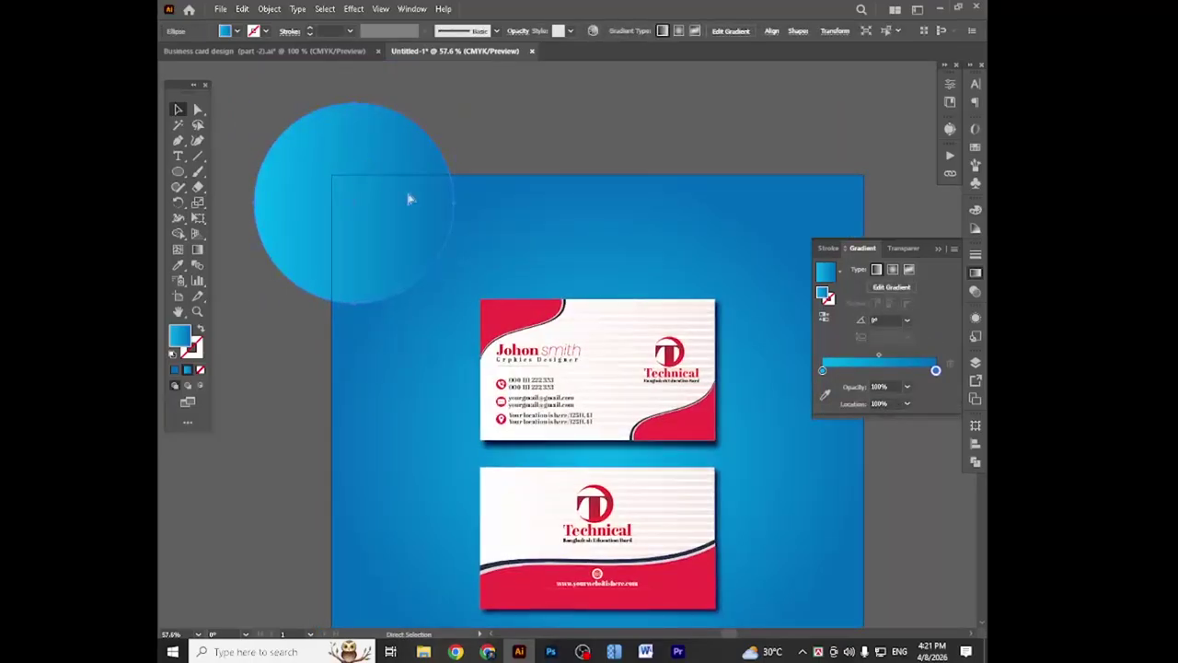
drag(355, 104, 355, 124)
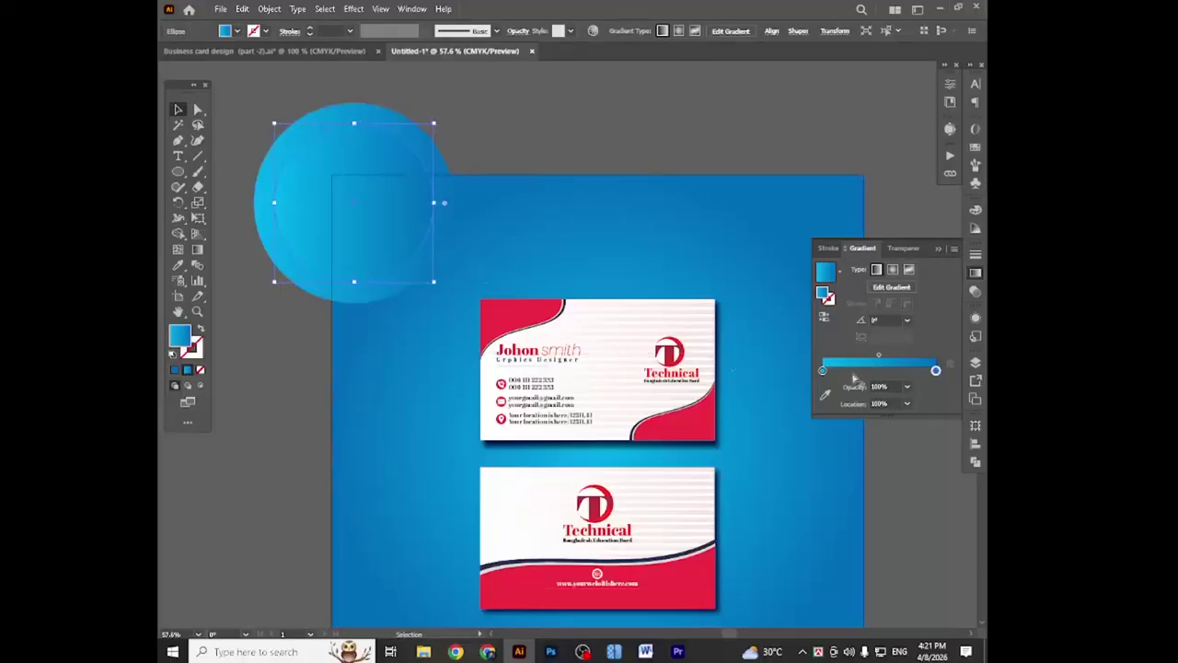
click(825, 317)
click(562, 108)
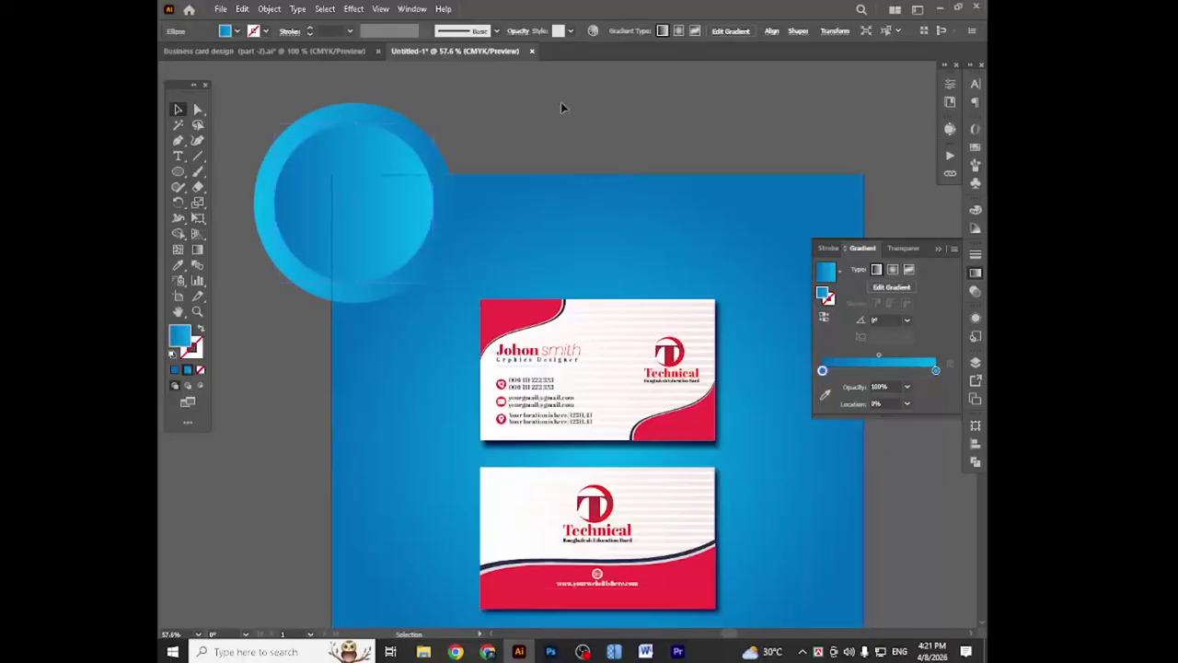
- Fill the smaller inner circle with white
click(303, 212)
click(236, 31)
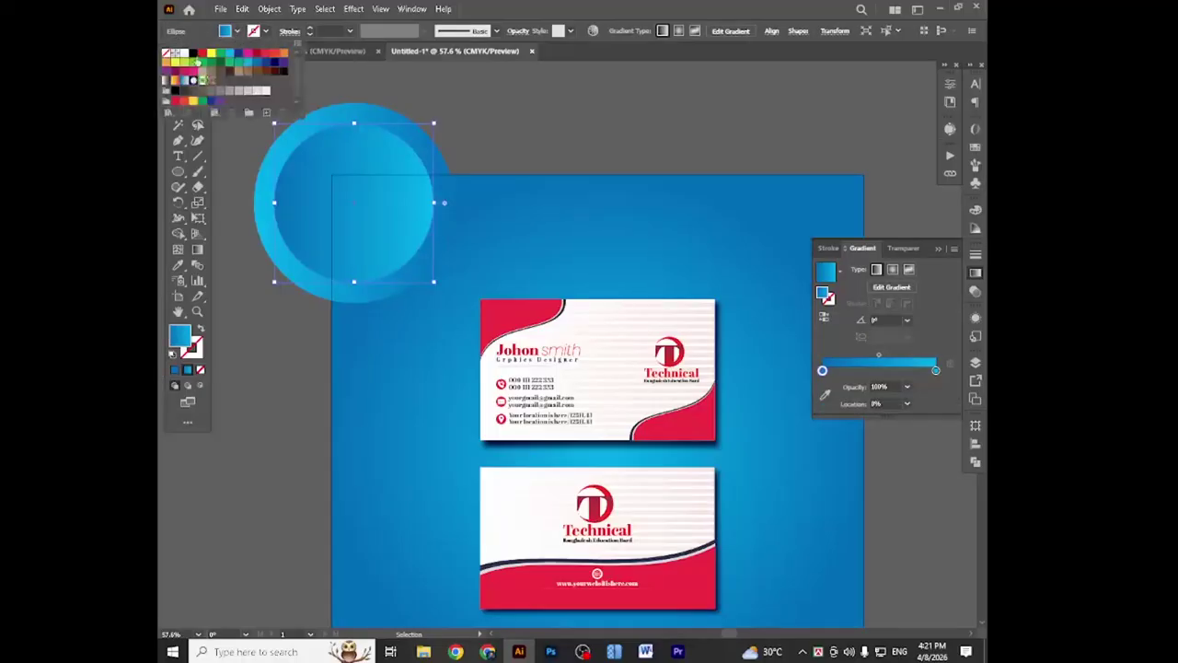
click(183, 55)
click(553, 114)
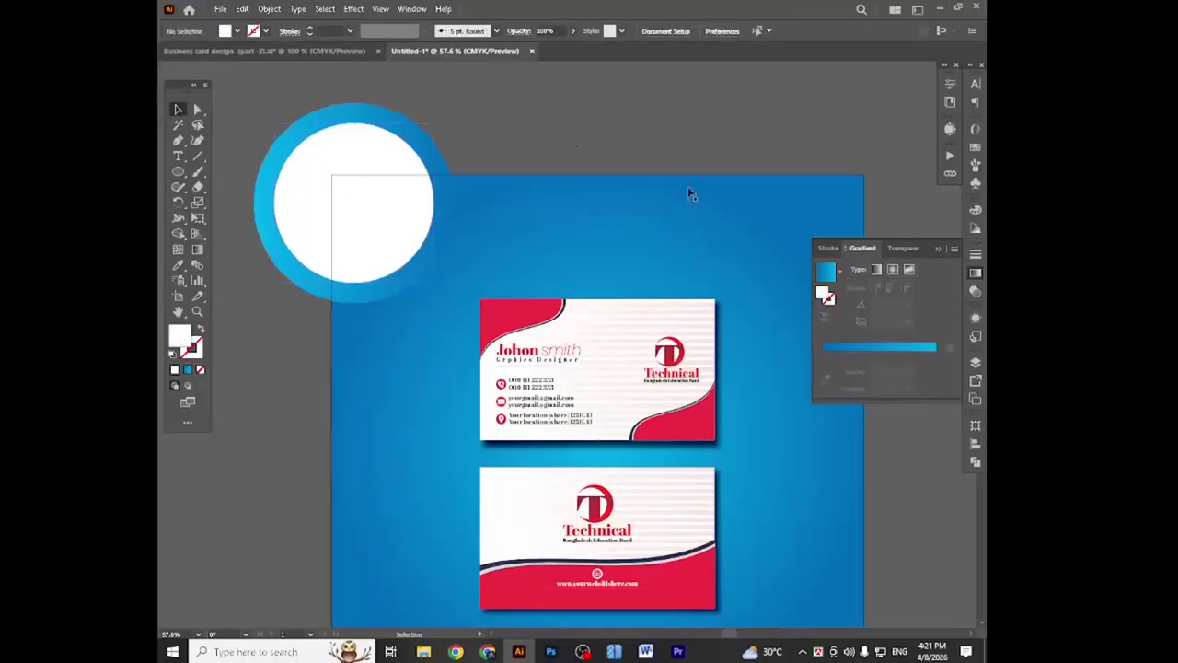
- Move the white circle slightly up and to the left so it sits off-centre on the blue circle
click(975, 273)
drag(392, 223, 371, 214)
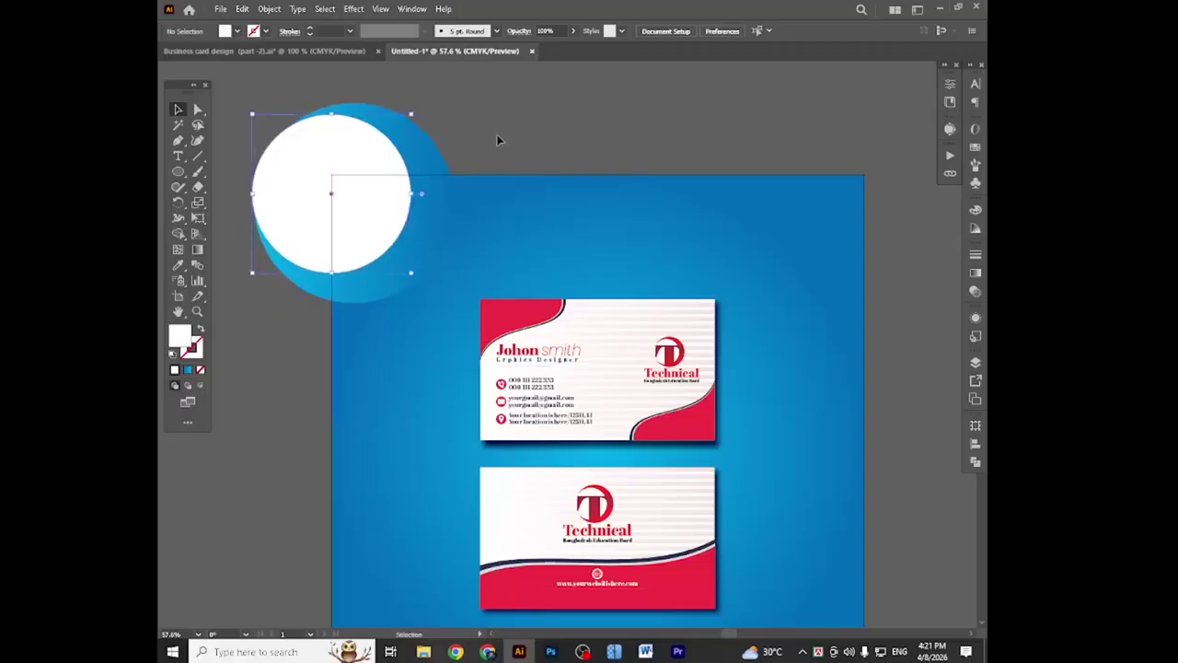
click(488, 120)
- Copy the white and blue circle pair horizontally to the upper-right corner of the artboard
click(361, 190)
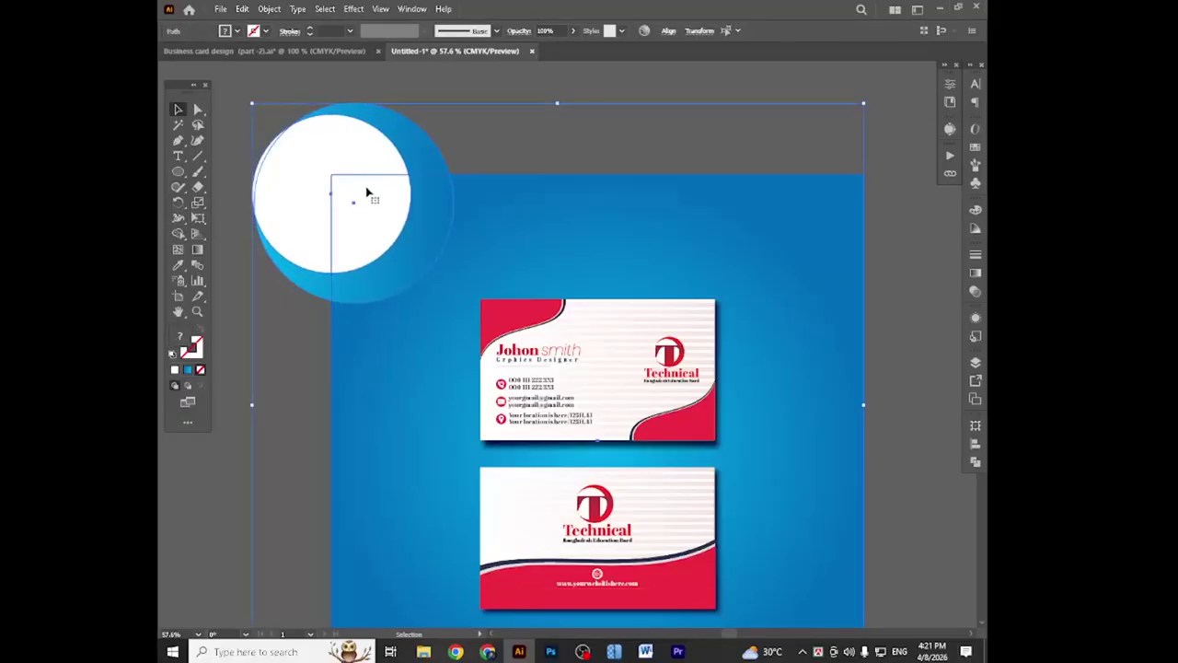
click(538, 142)
click(339, 140)
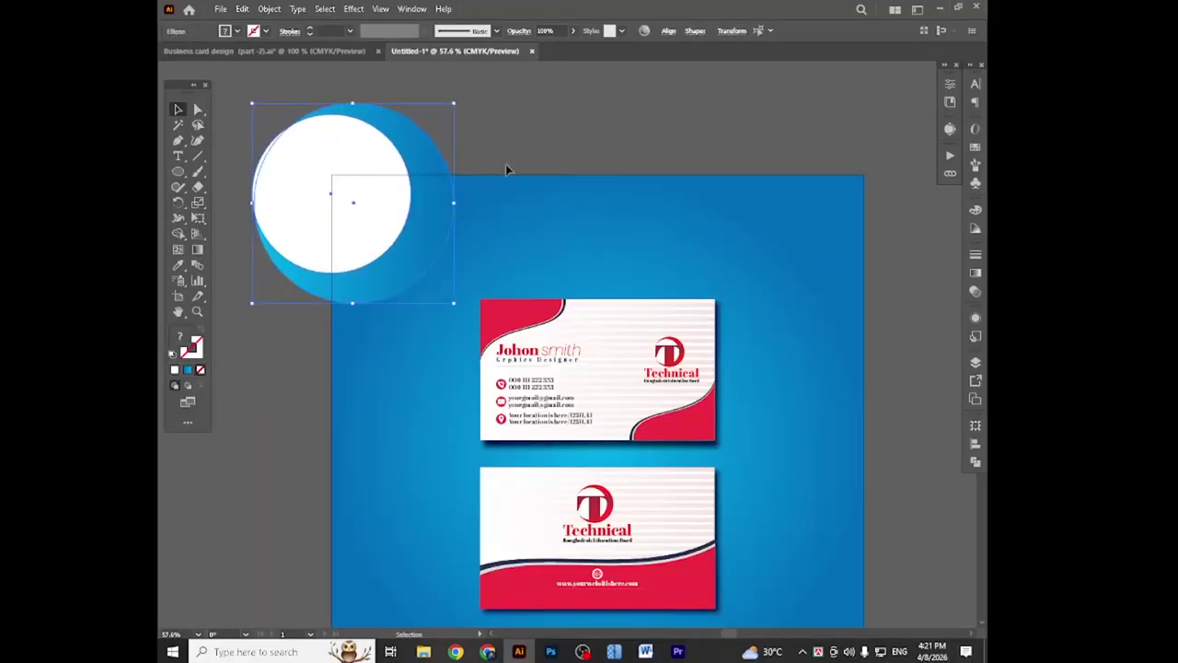
drag(352, 174, 835, 175)
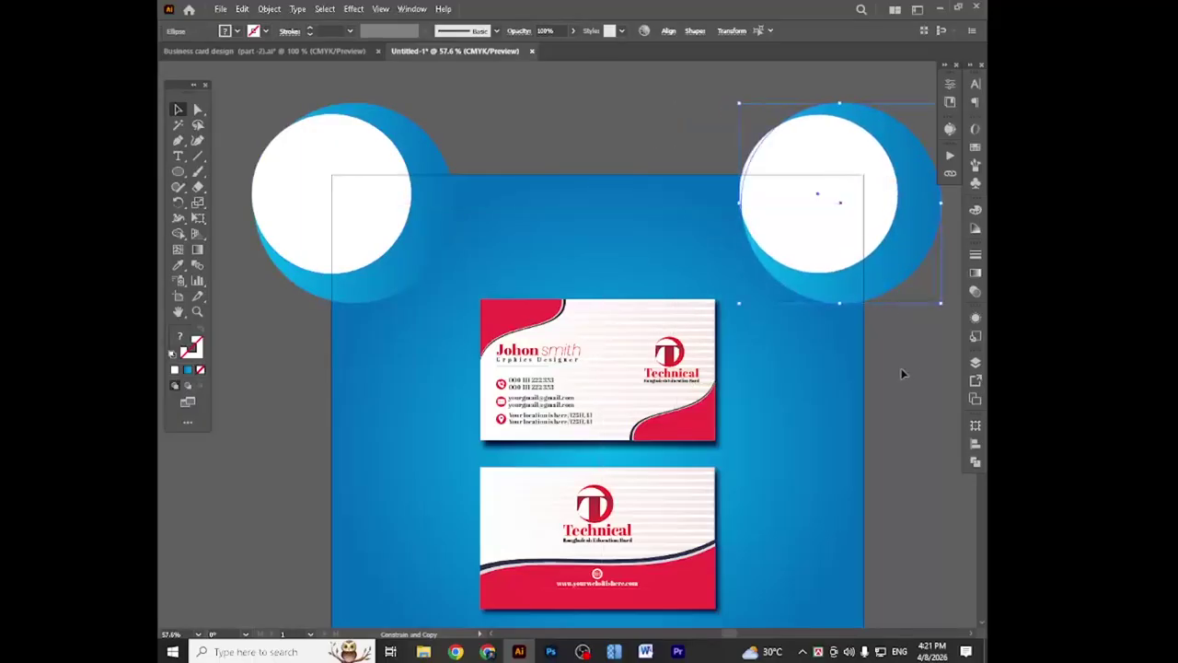
click(904, 384)
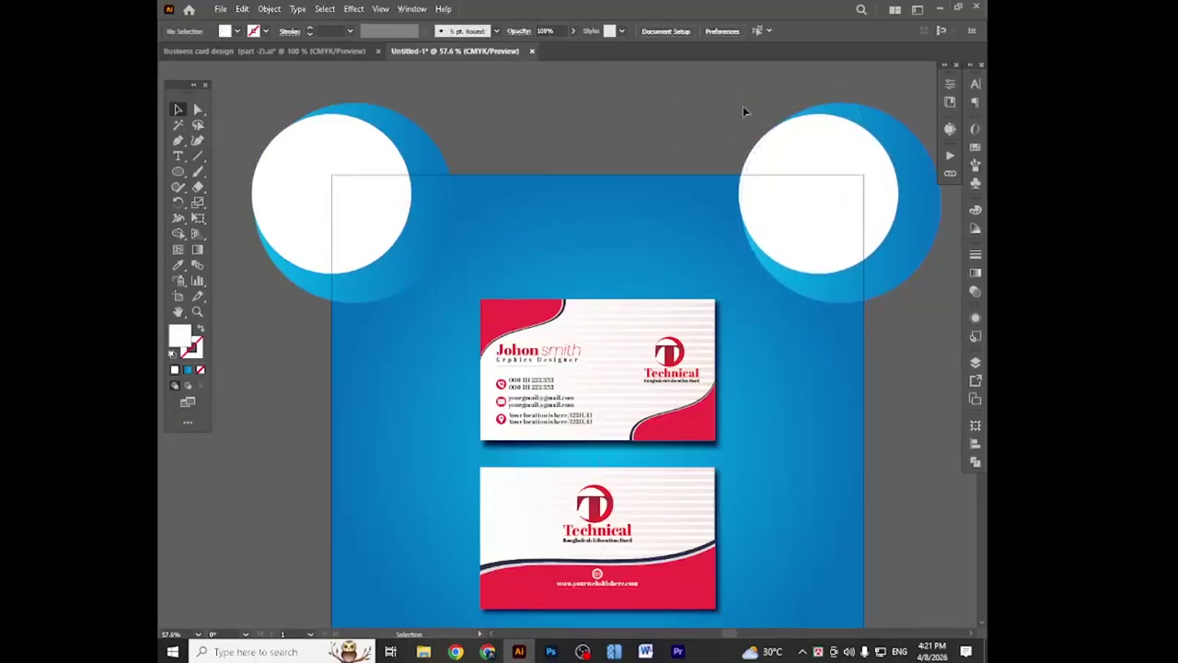
- Rotate the copied circle pair a little over a quarter turn clockwise so the white circle sits toward its upper right
drag(744, 111, 820, 166)
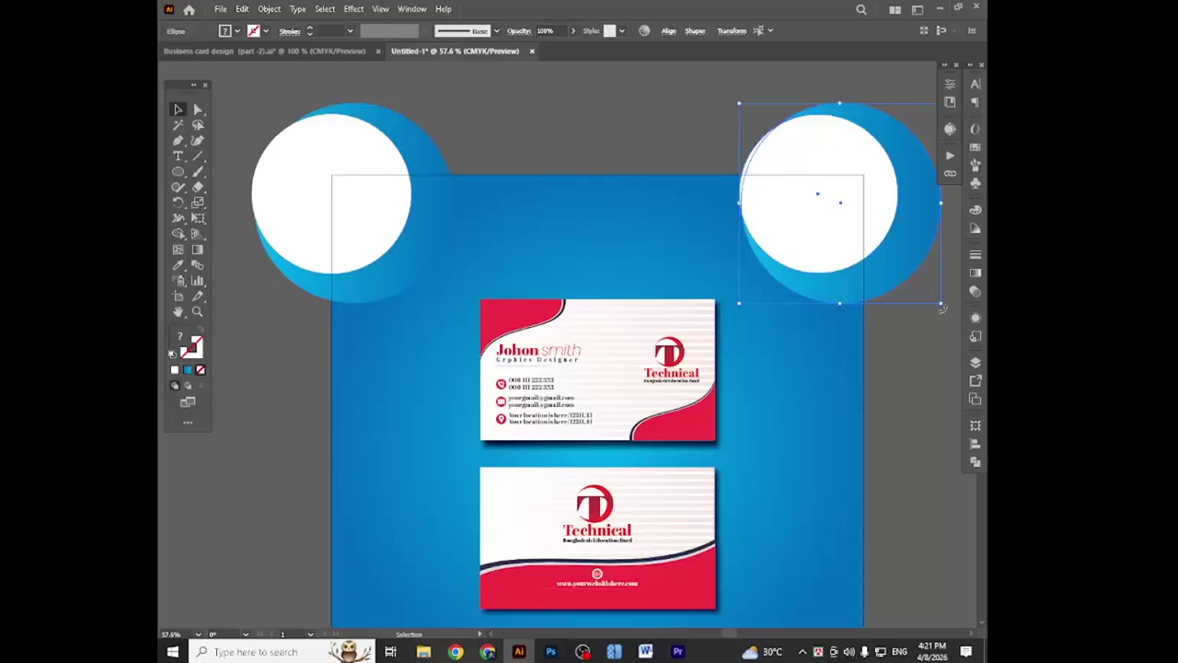
drag(943, 309, 723, 260)
click(916, 407)
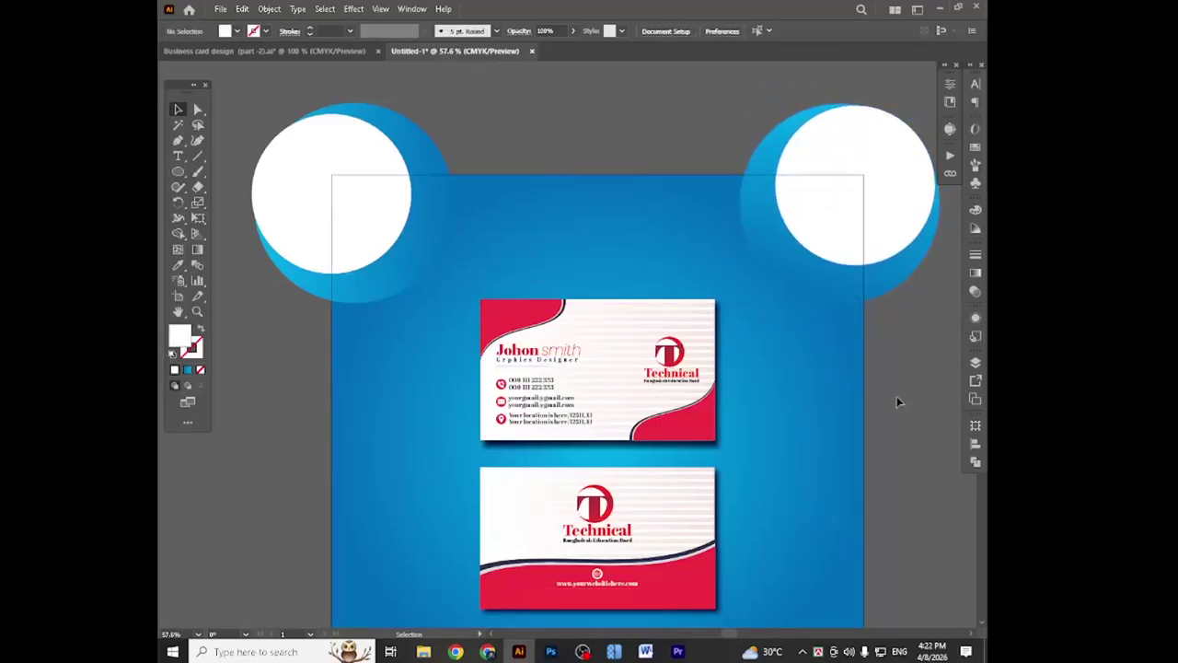
- Redirect the linear gradient of the upper-right blue circle so it runs steeply down from its upper left
click(825, 292)
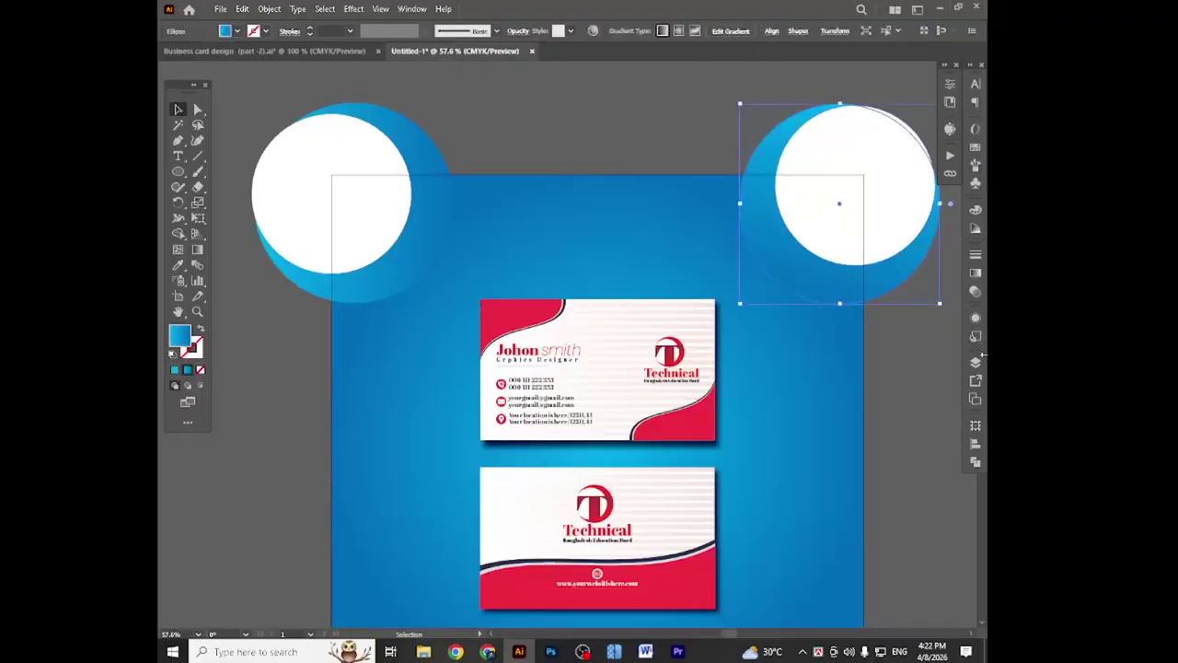
click(197, 248)
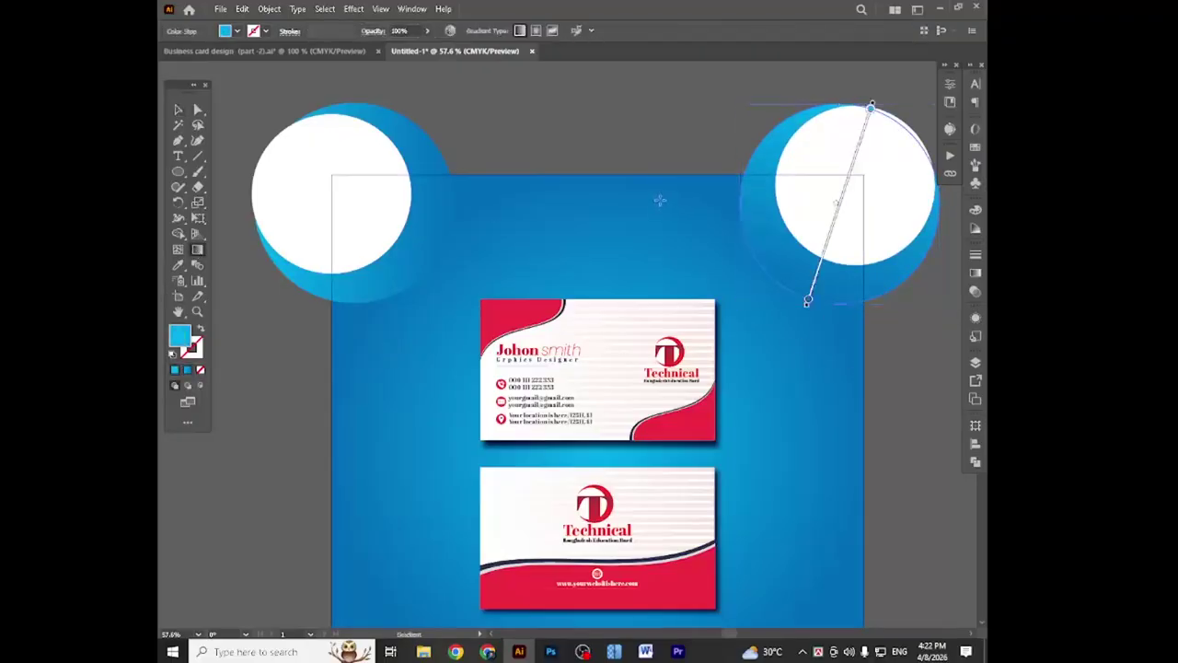
mouse_move(714, 158)
mouse_down()
mouse_move(714, 202)
mouse_move(797, 283)
mouse_up()
click(180, 109)
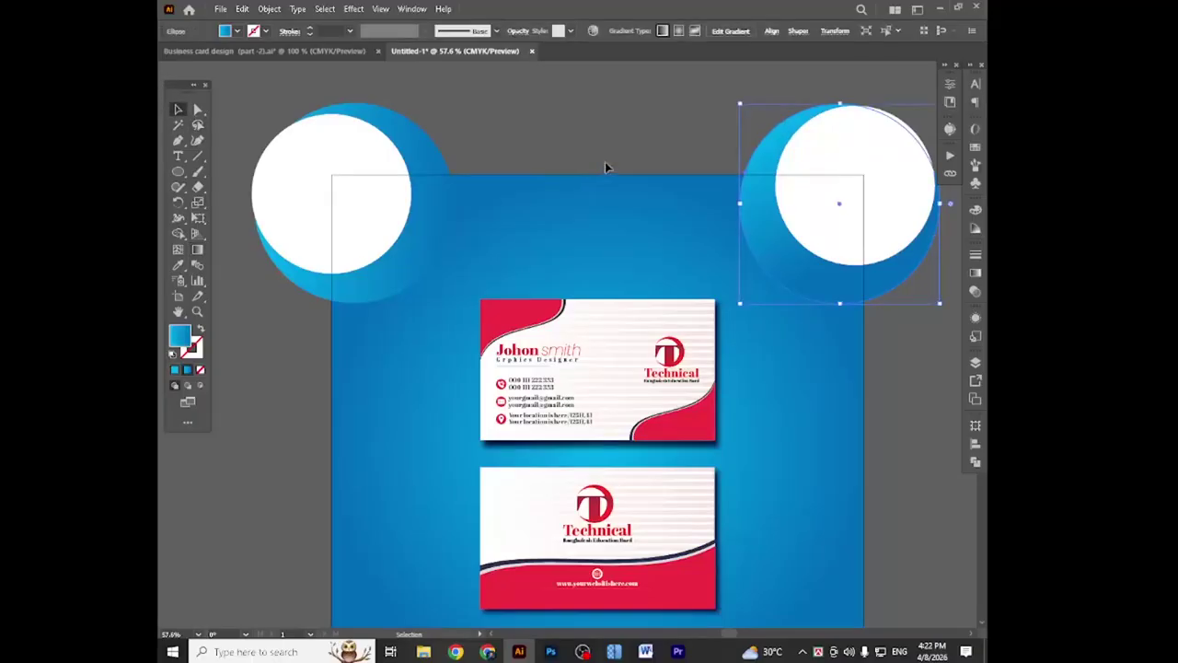
click(605, 164)
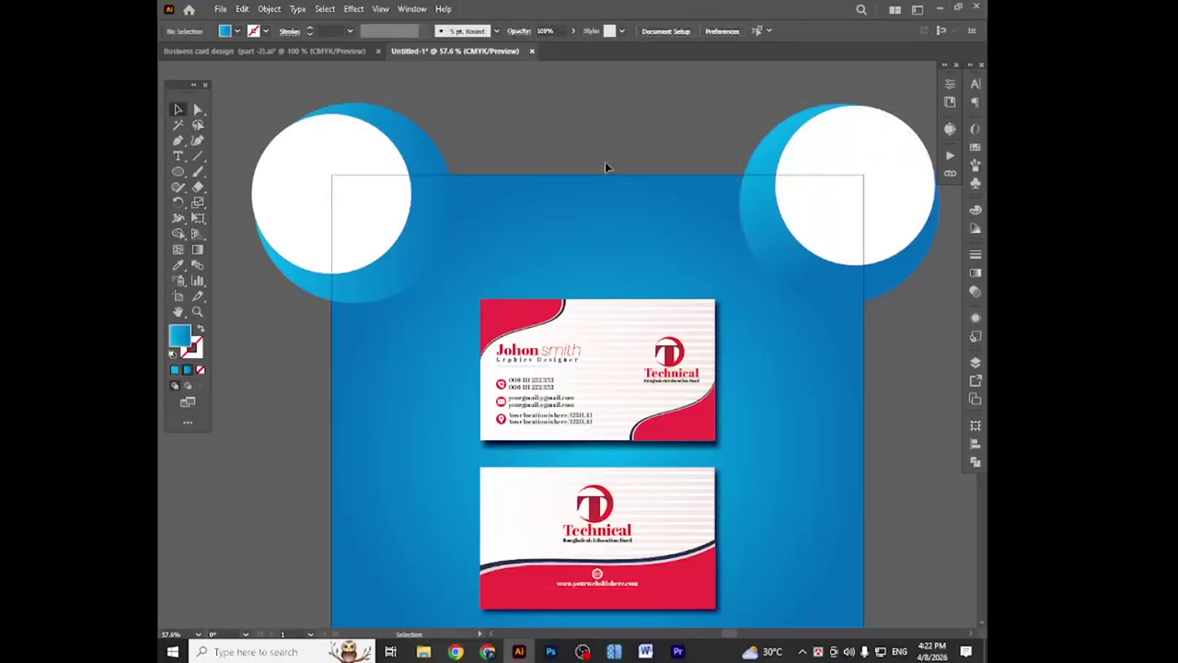
- Reverse the gradient of the upper-right blue circle so cyan falls on its lower edge
click(828, 276)
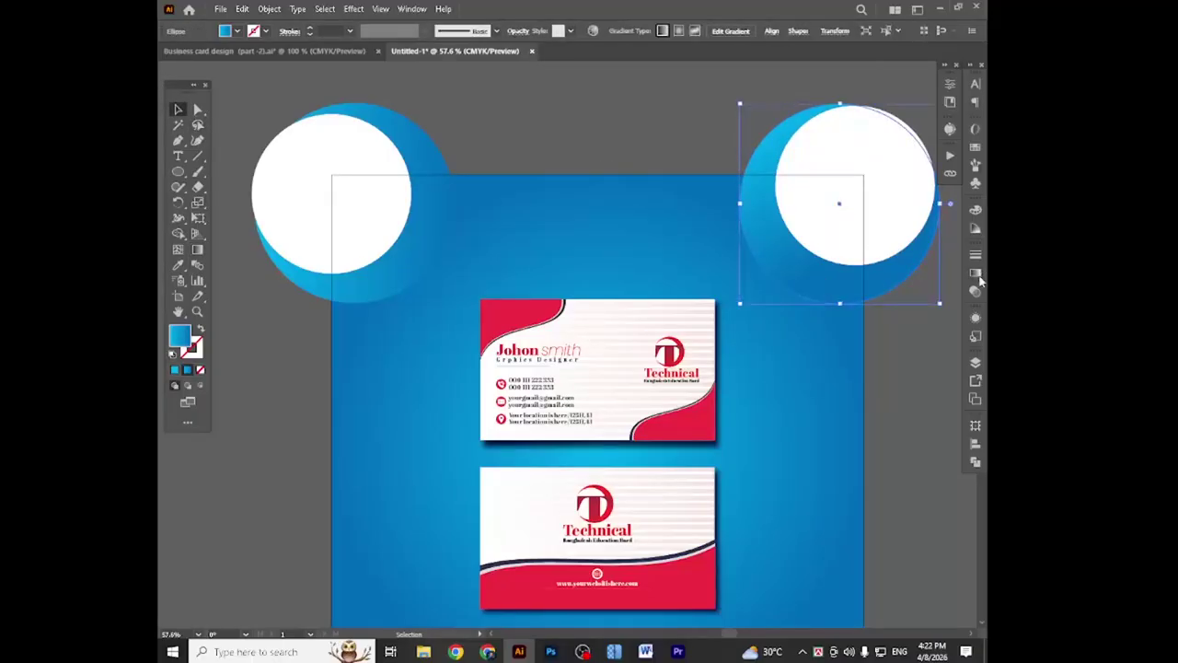
click(976, 273)
click(824, 318)
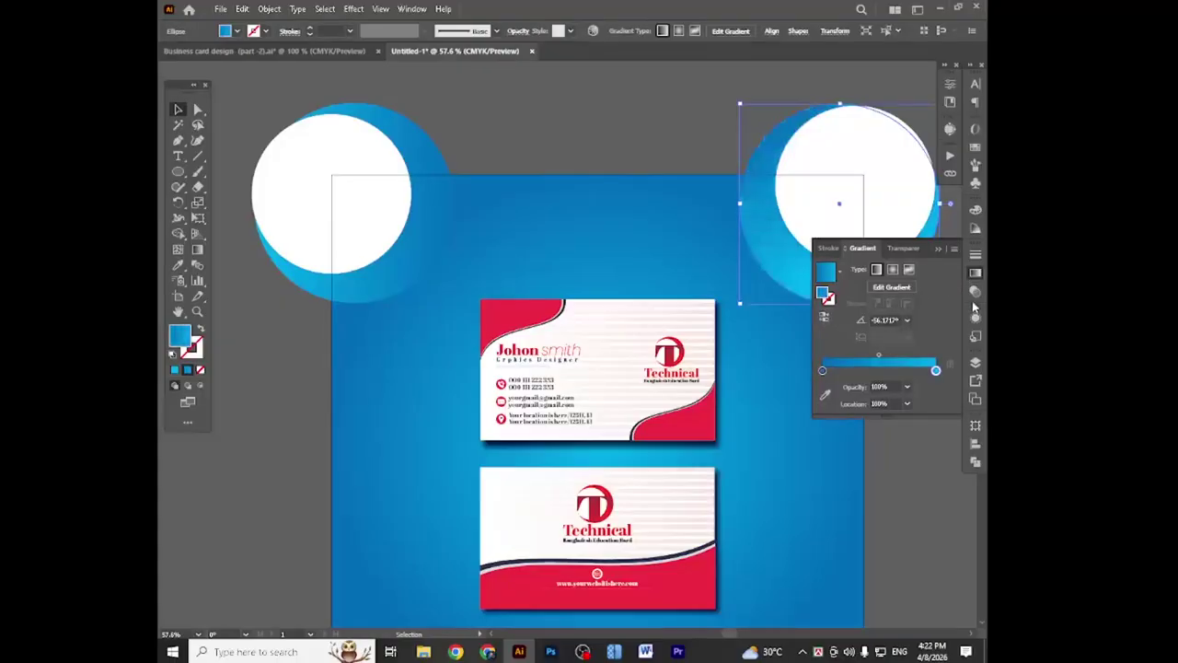
click(975, 273)
click(895, 401)
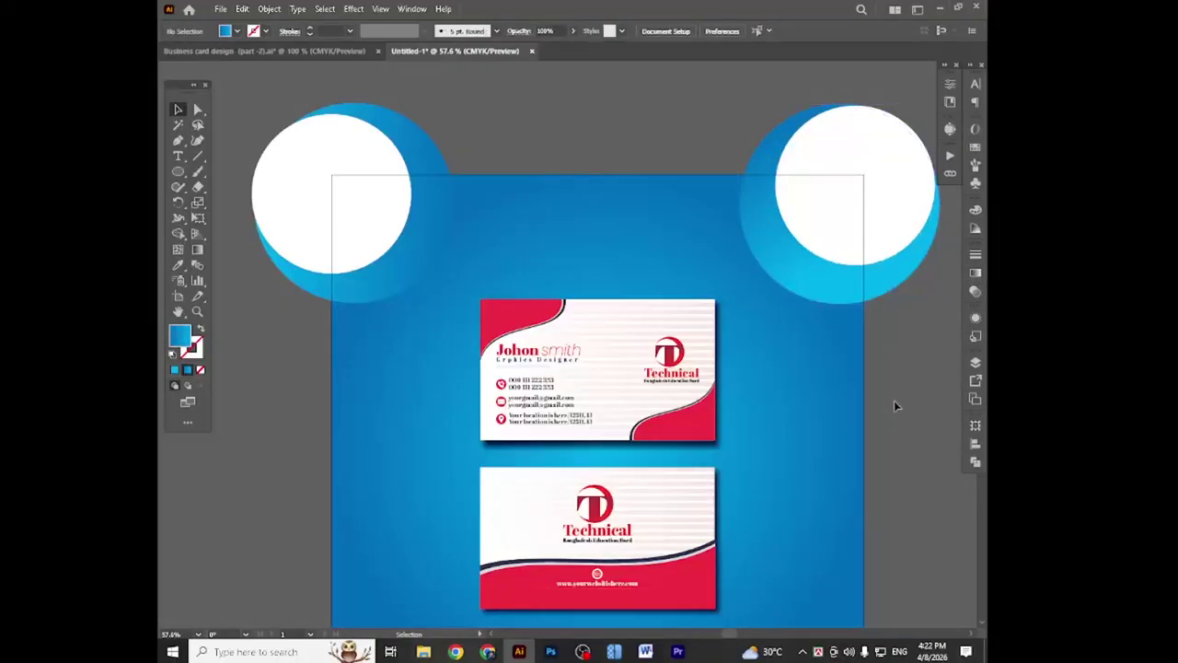
- Redraw the upper-right blue circle's reversed gradient diagonally, starting well outside its upper left and ending beyond its lower right
click(779, 274)
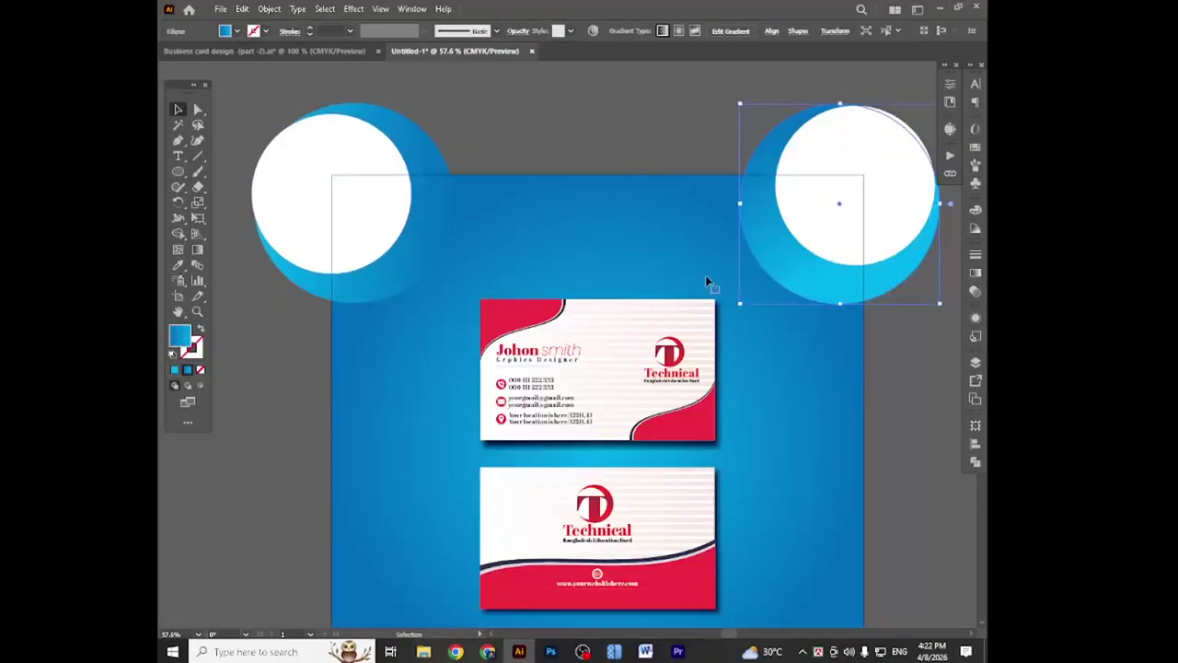
click(197, 248)
mouse_move(717, 163)
mouse_down()
mouse_move(839, 259)
mouse_move(865, 317)
mouse_move(894, 333)
mouse_up()
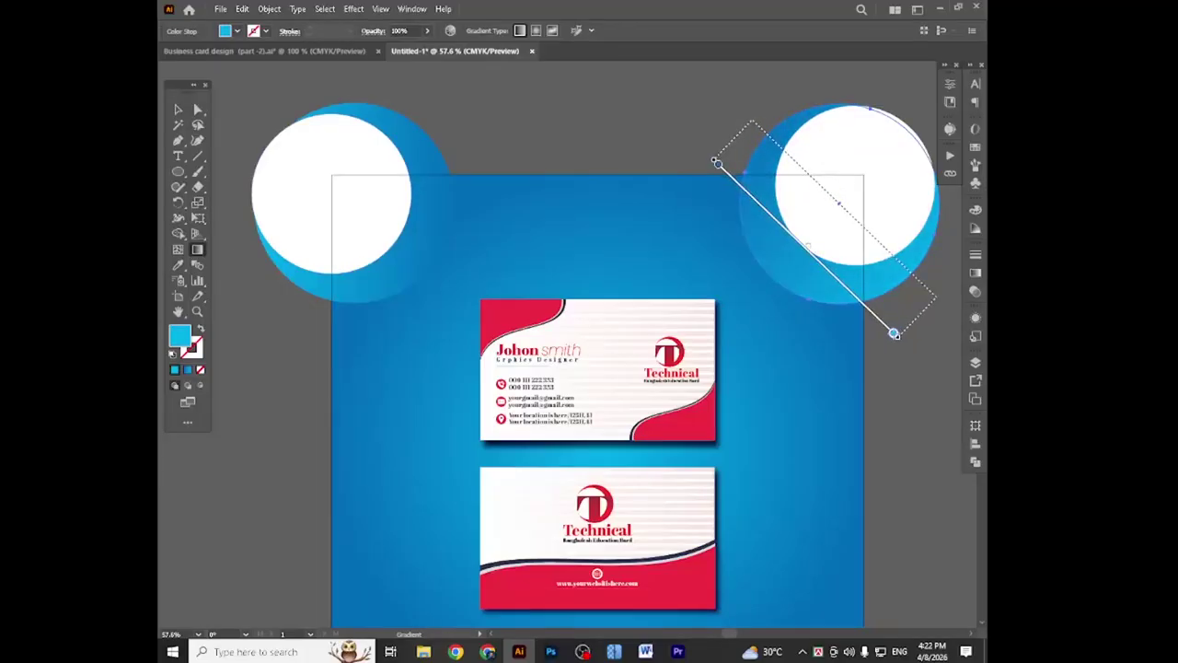
key(v)
click(631, 163)
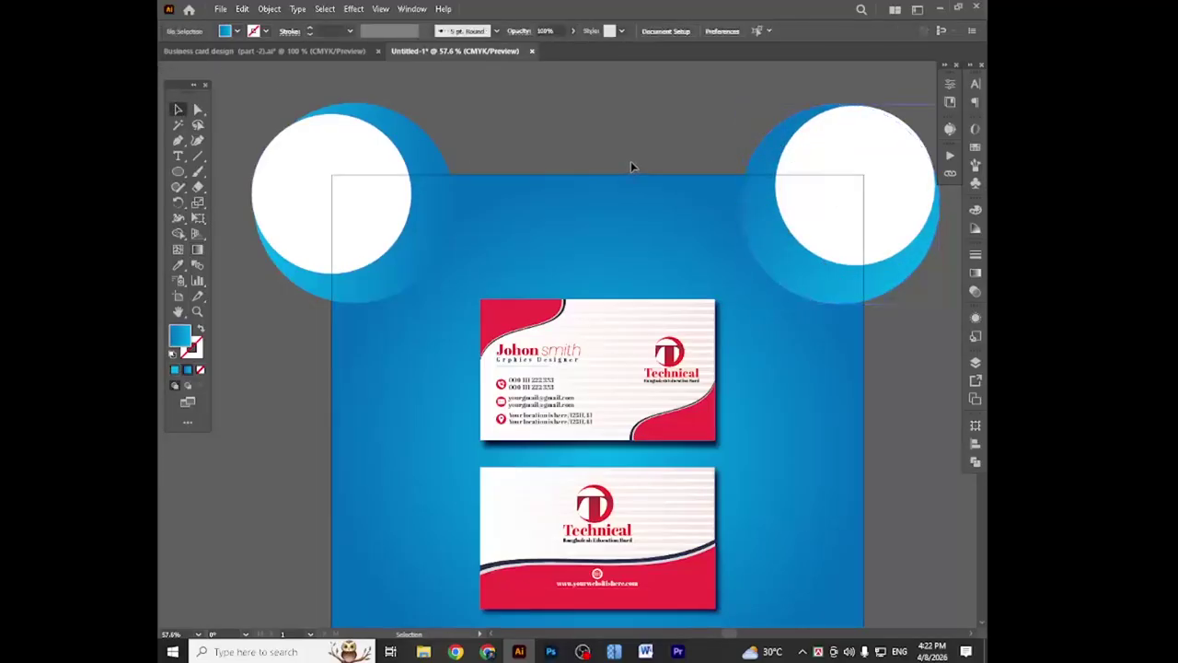
- Redraw the upper-right blue circle's gradient diagonally from its left edge to just beyond its lower-right edge
click(784, 266)
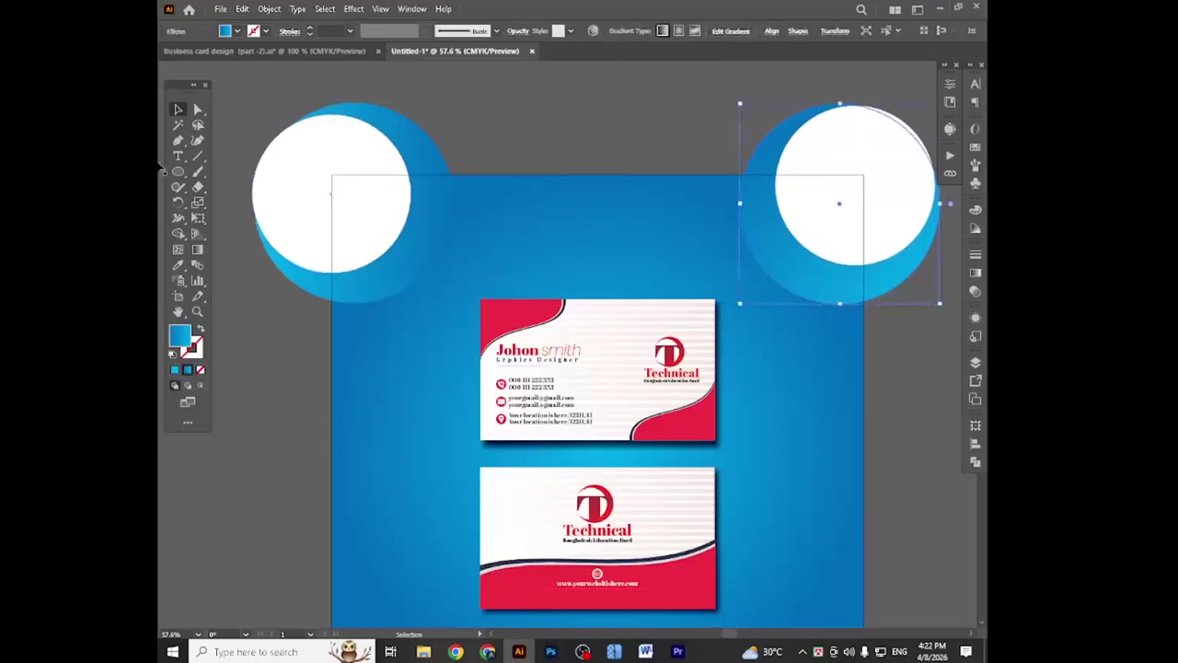
click(197, 248)
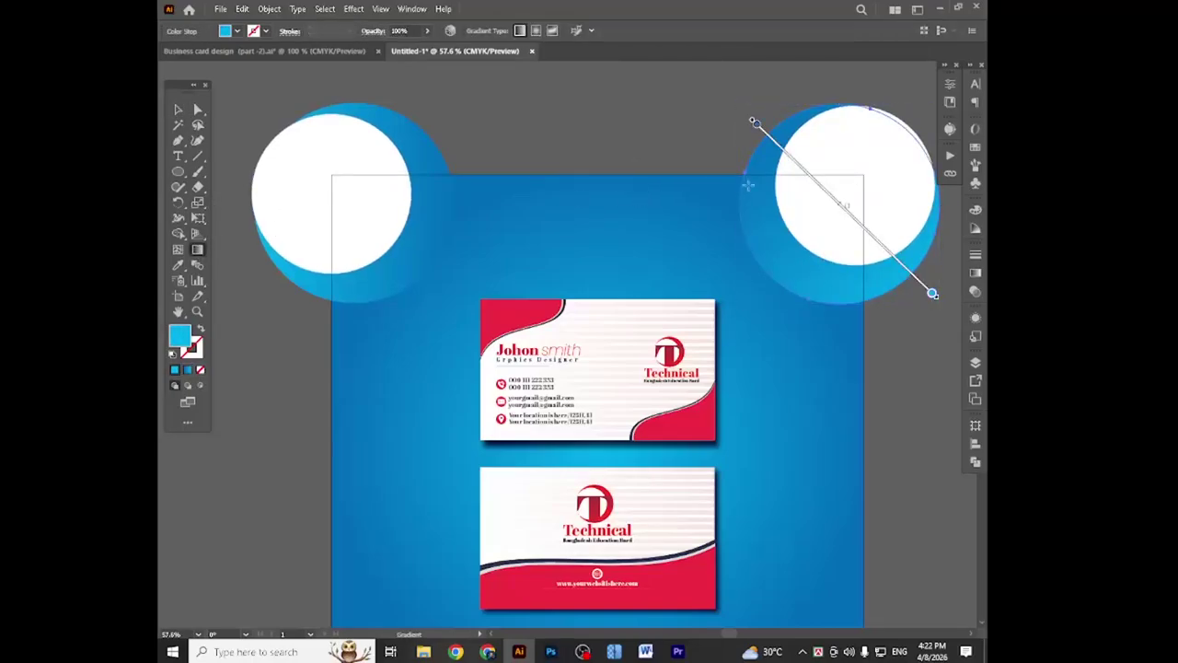
drag(739, 173, 907, 321)
click(187, 107)
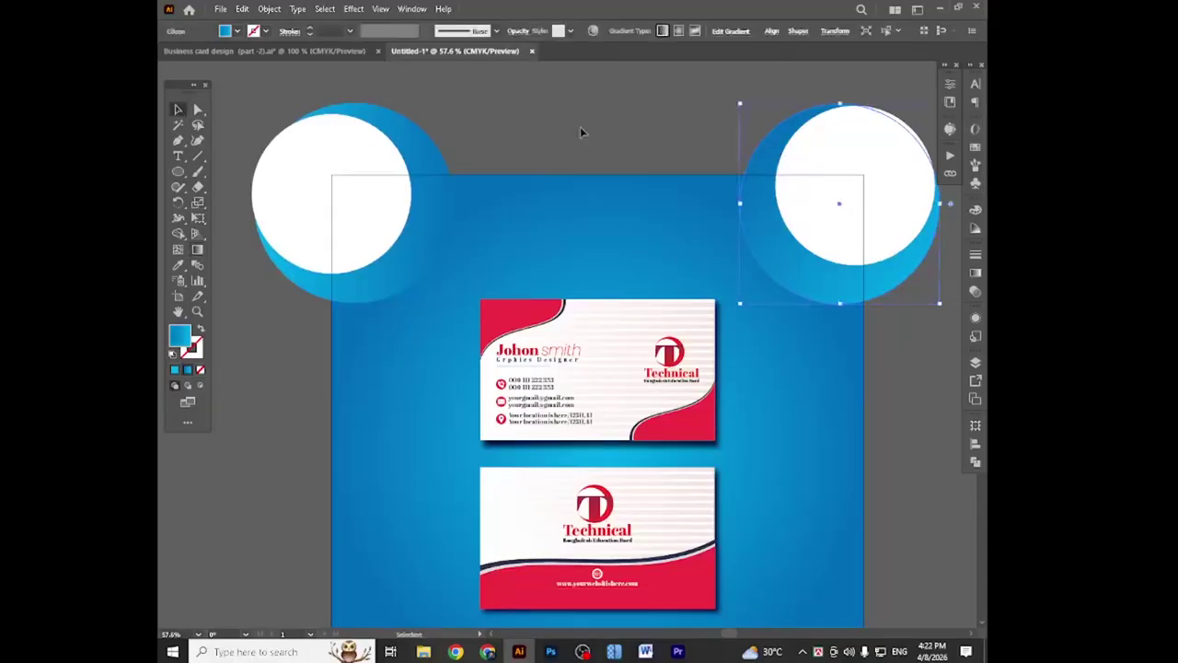
click(581, 131)
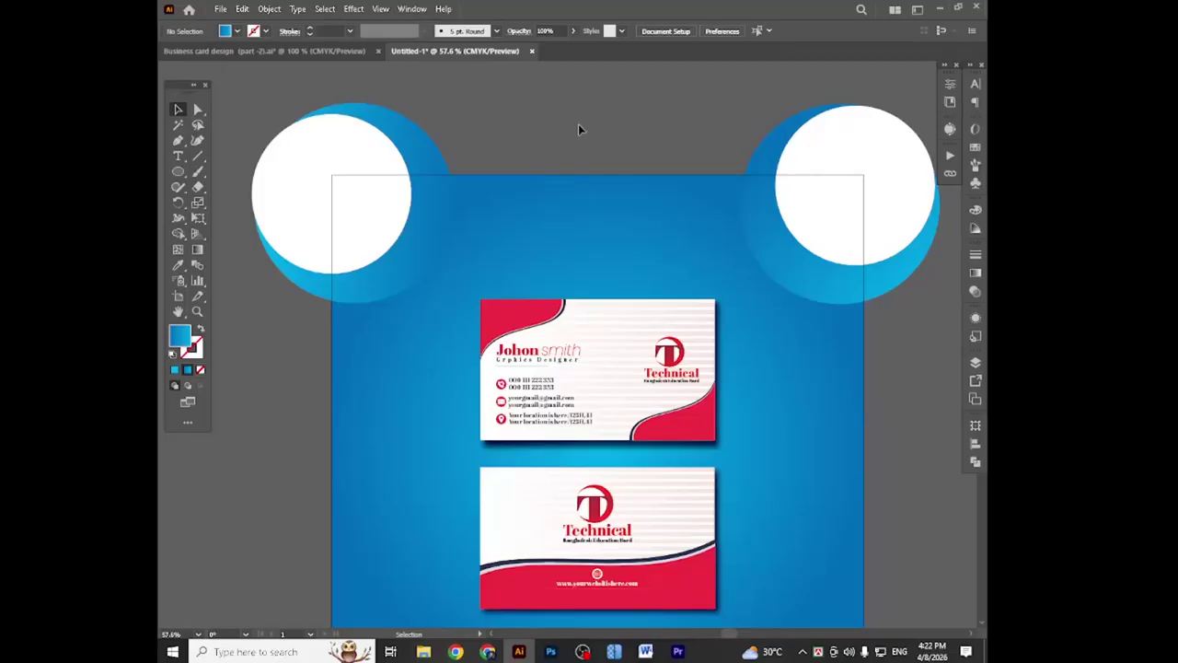
click(313, 180)
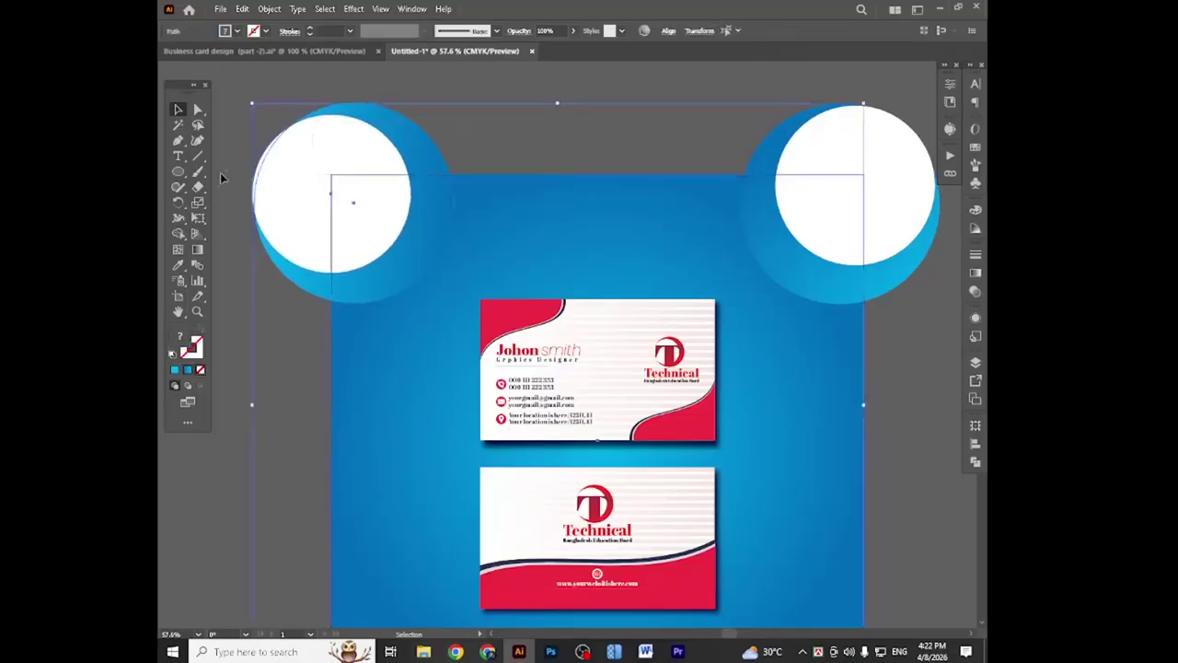
click(604, 133)
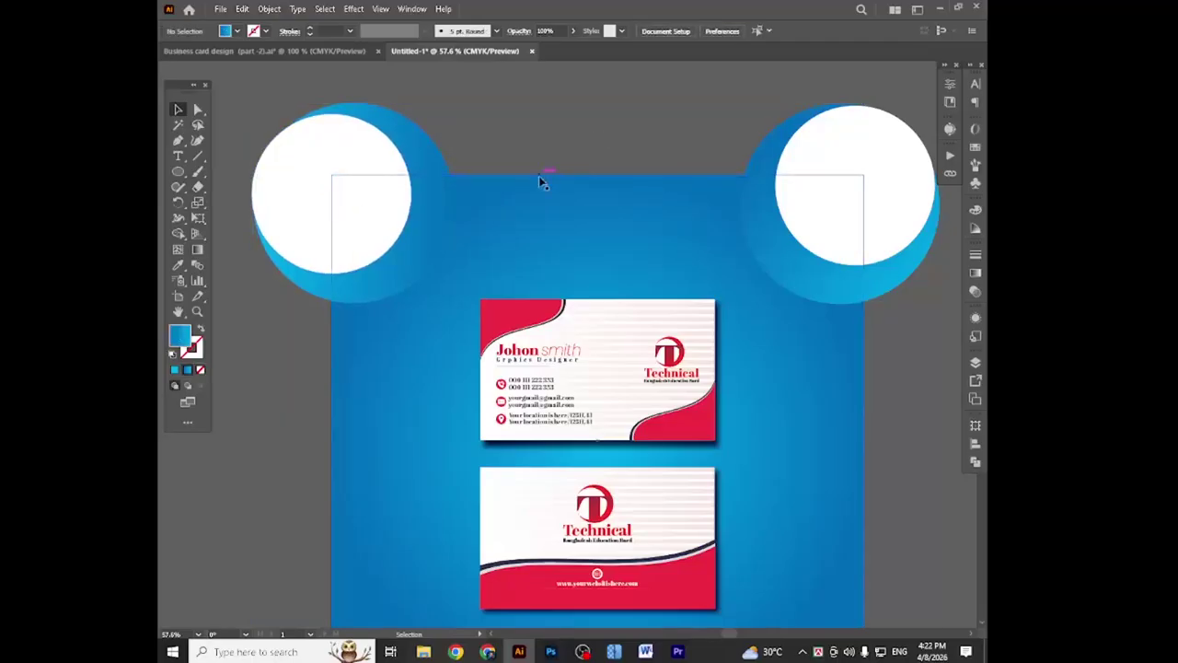
- Draw two overlapping freehand wavy paths with the Pencil tool across the lower part of the artboard, extending past both side edges
scroll(741, 245, down, 2)
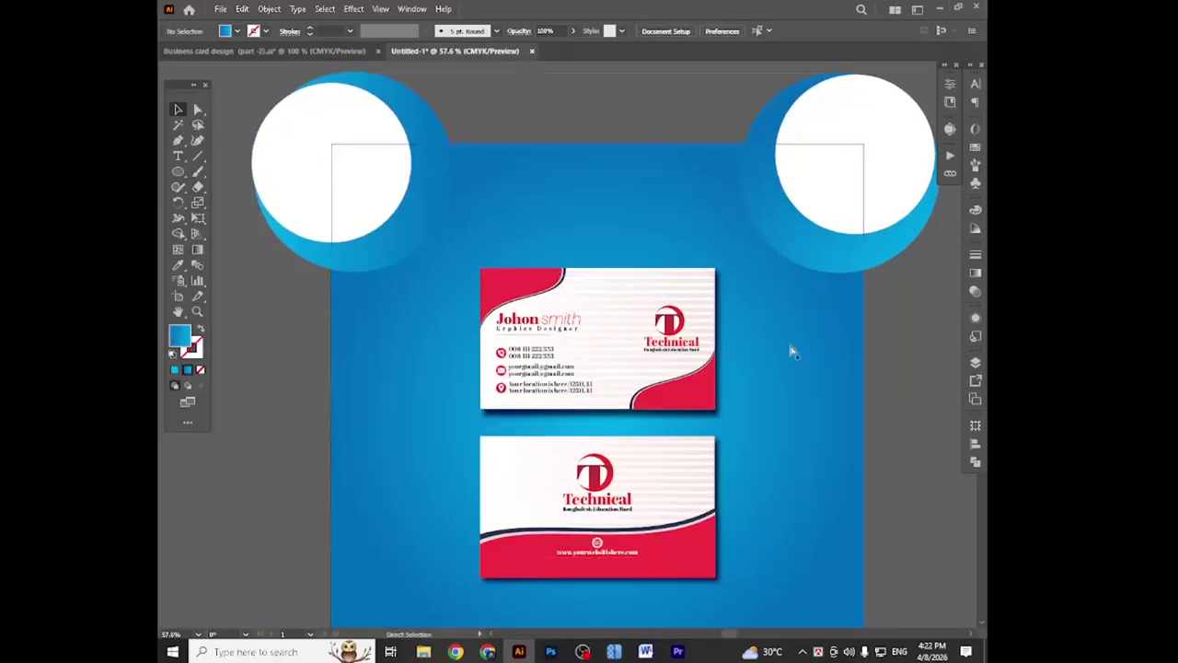
scroll(791, 326, right, 1)
key(ctrl+minus)
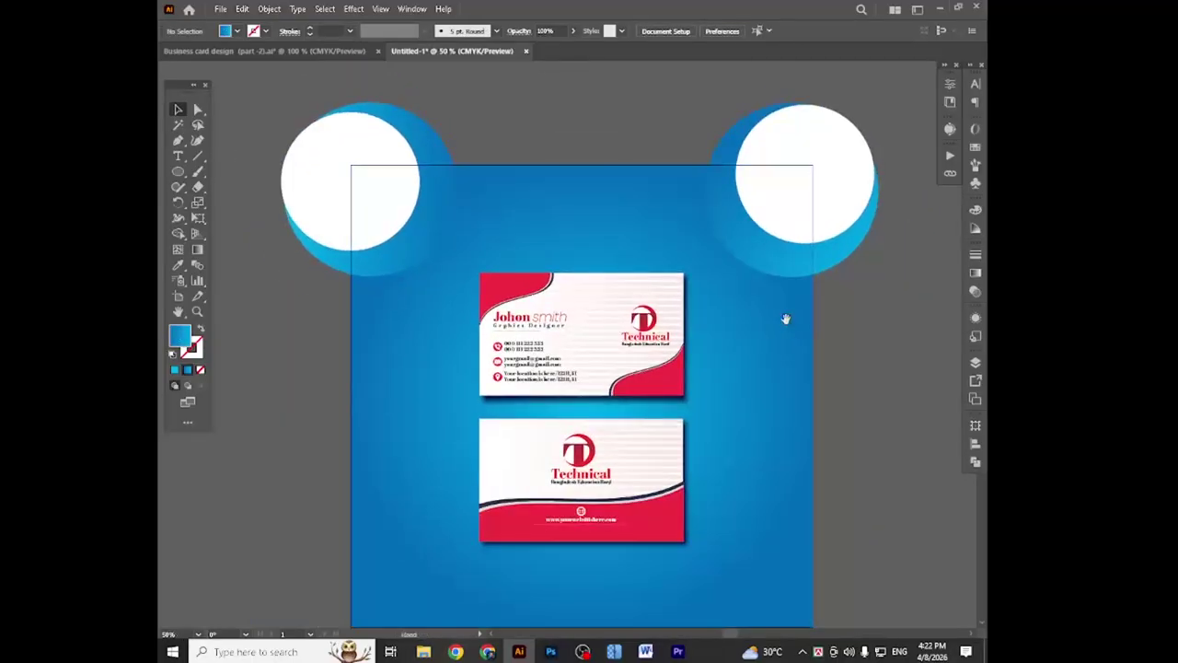
drag(852, 480, 813, 426)
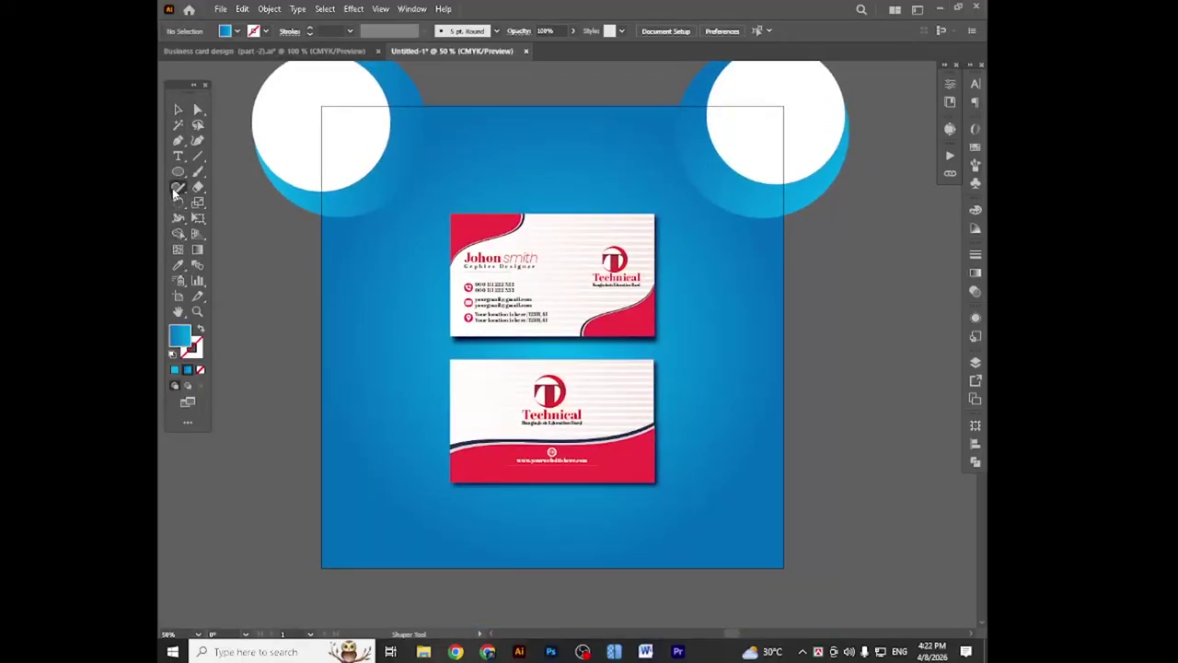
click(177, 188)
click(224, 204)
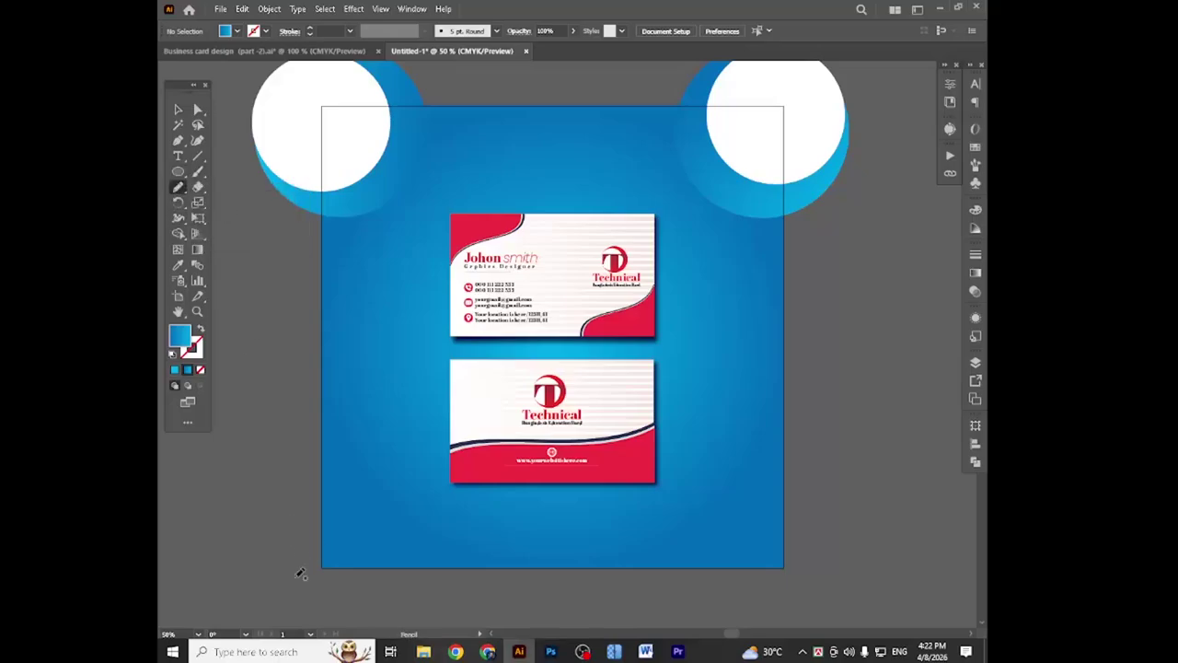
mouse_move(296, 574)
mouse_down()
mouse_move(300, 520)
mouse_move(376, 509)
mouse_move(491, 568)
mouse_move(580, 579)
mouse_up()
drag(853, 522, 876, 540)
mouse_move(826, 596)
mouse_down()
mouse_move(819, 467)
mouse_move(733, 509)
mouse_move(641, 588)
mouse_move(431, 483)
mouse_move(313, 607)
mouse_up()
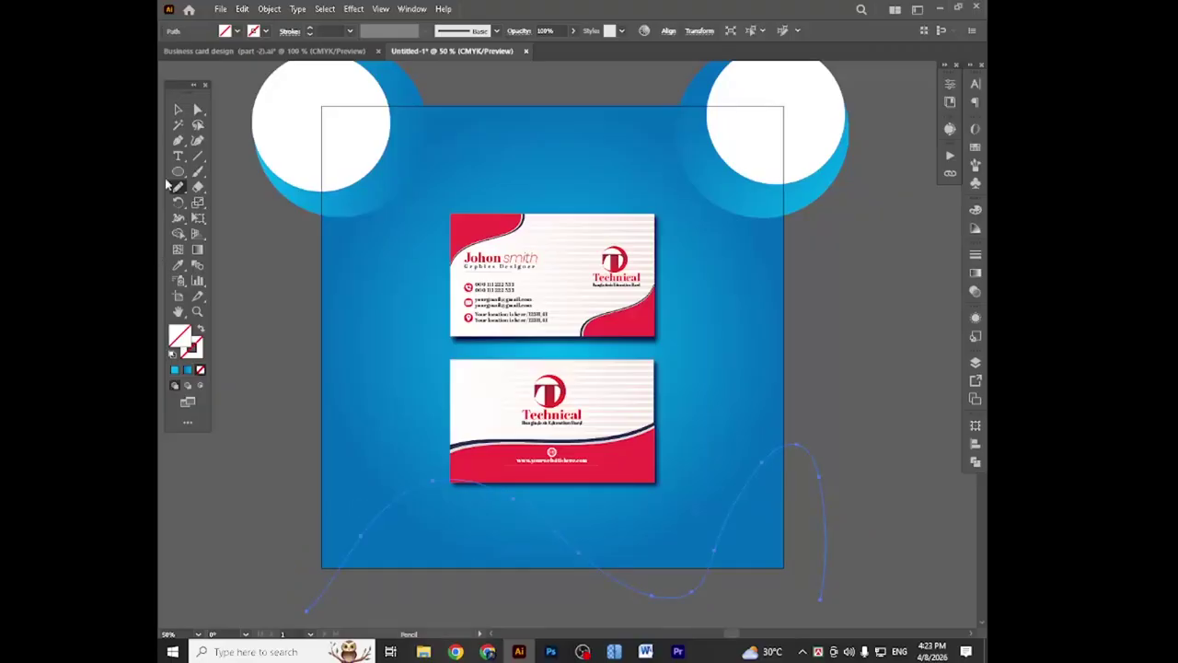
- Give both freehand wavy paths a white 0.25 pt stroke
key(v)
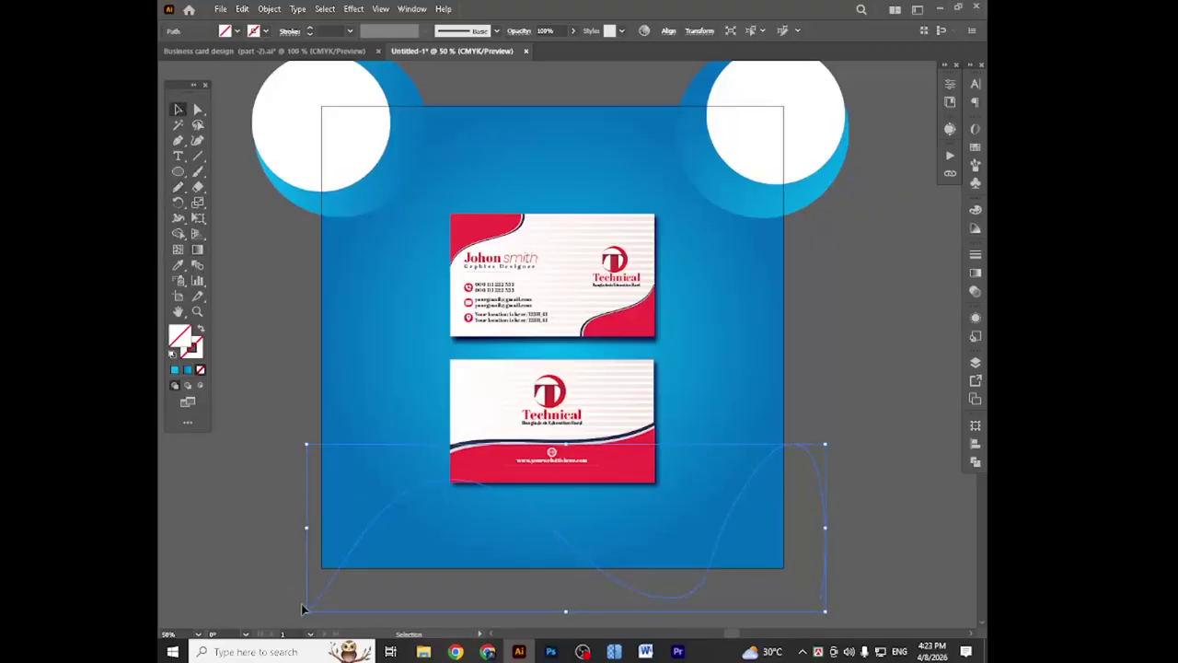
key(ctrl+z)
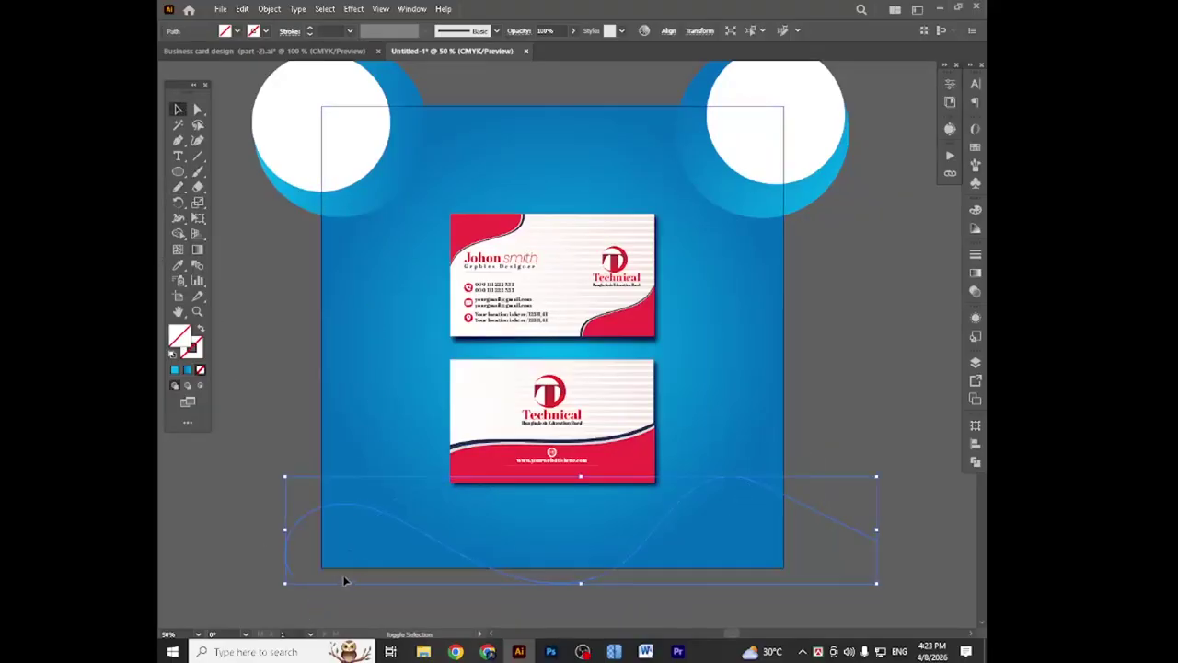
key(ctrl+shift+z)
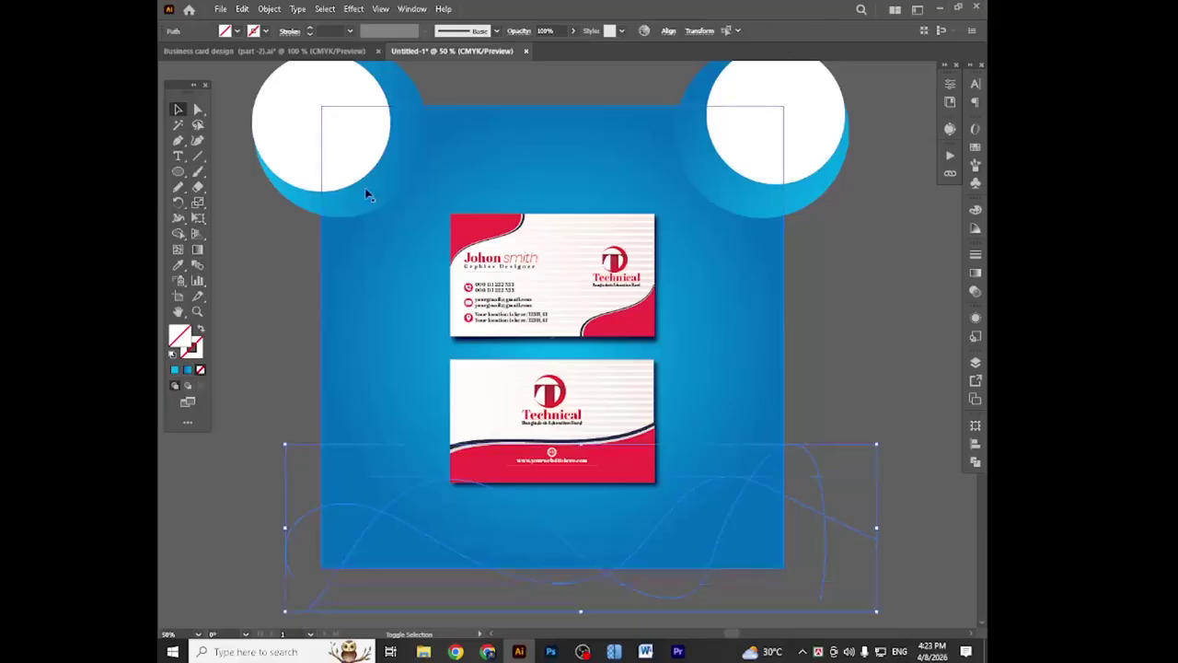
click(309, 29)
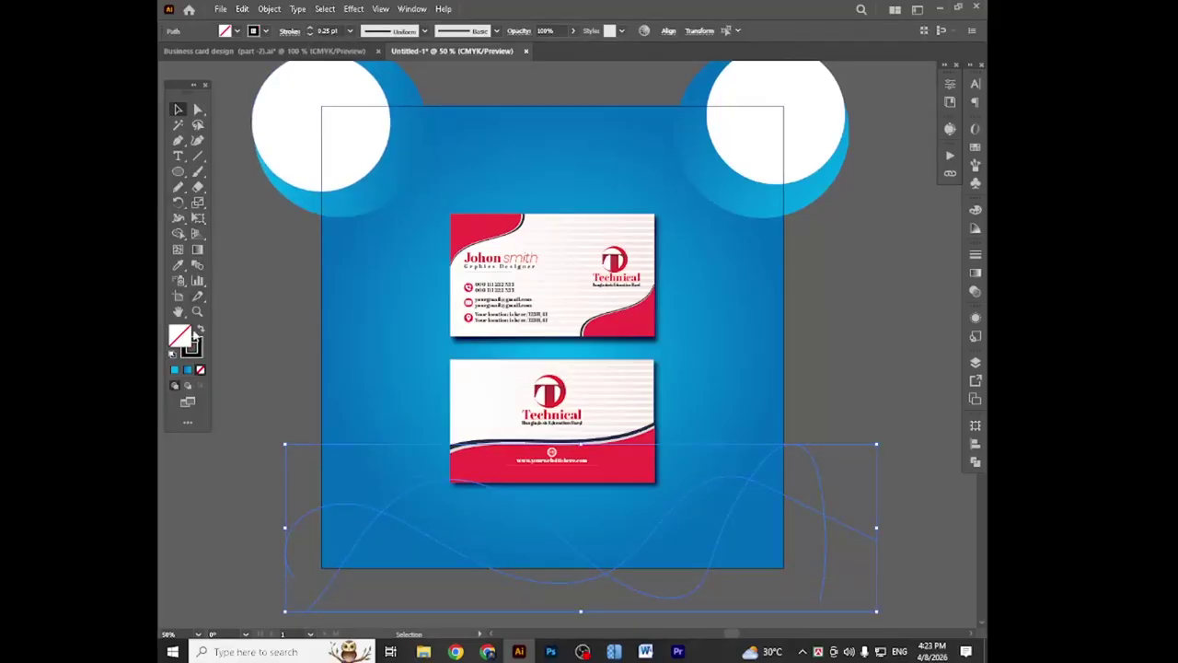
click(195, 348)
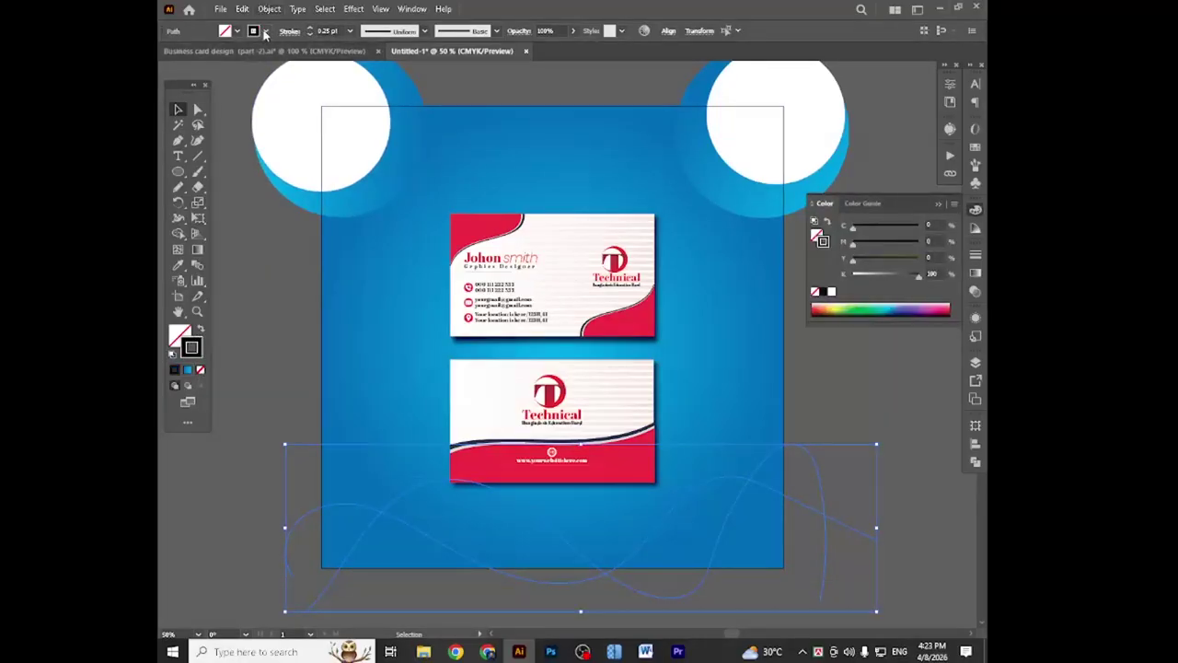
click(262, 30)
click(184, 55)
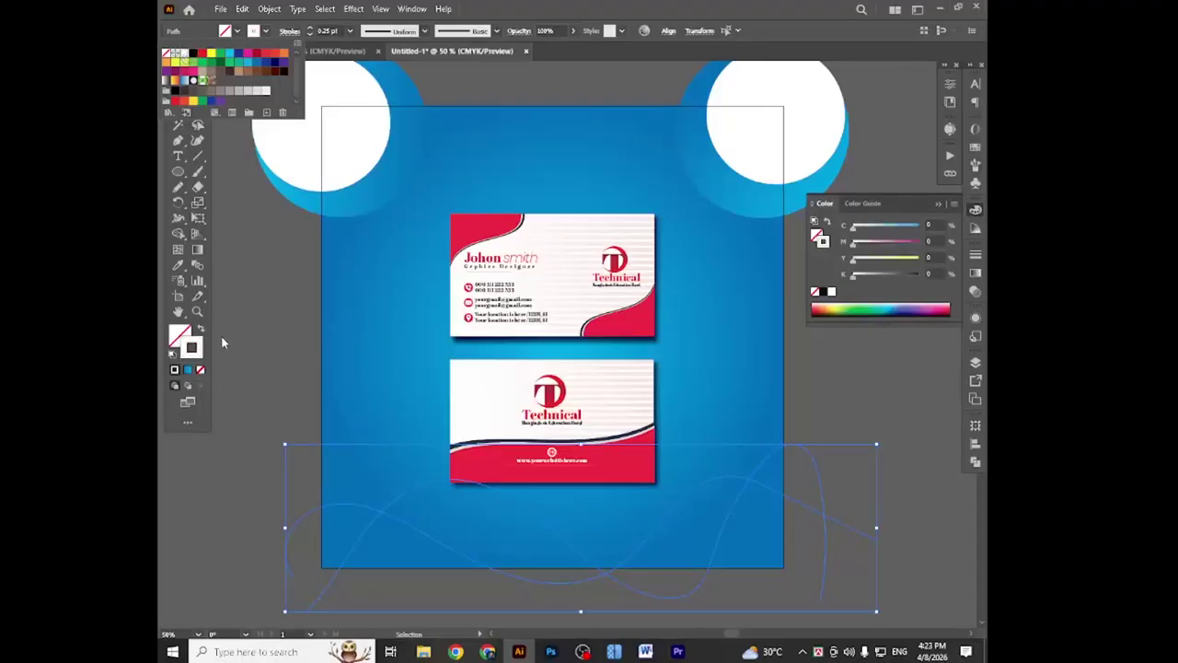
click(491, 17)
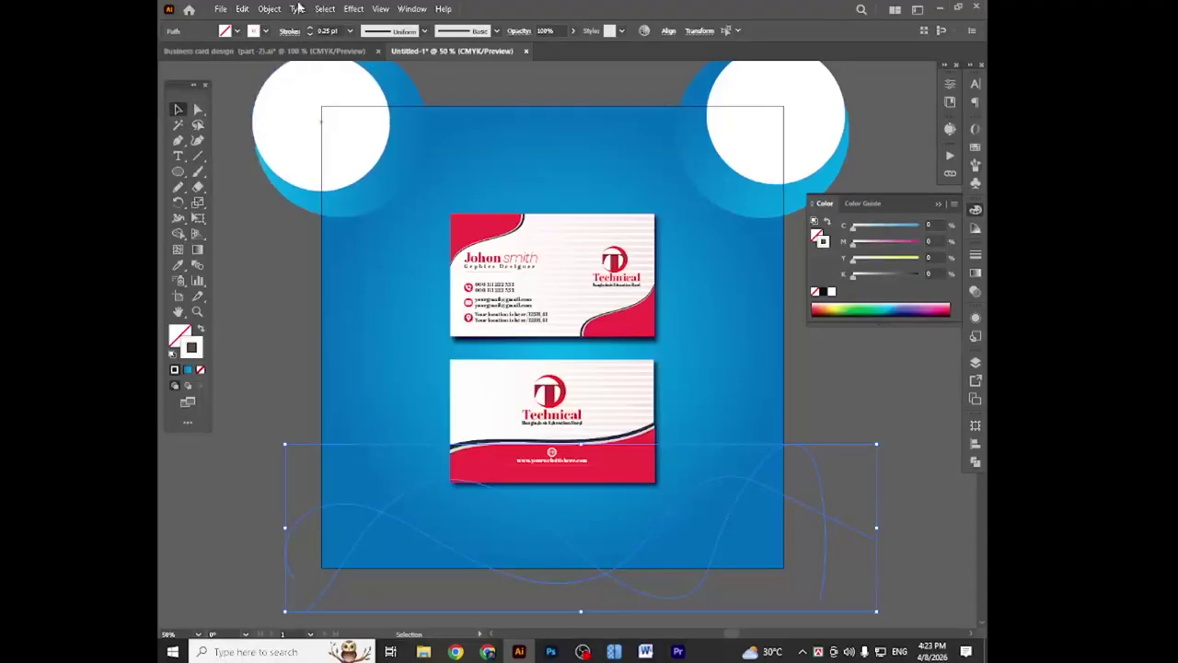
- Make a blend from the two white wavy paths
click(269, 9)
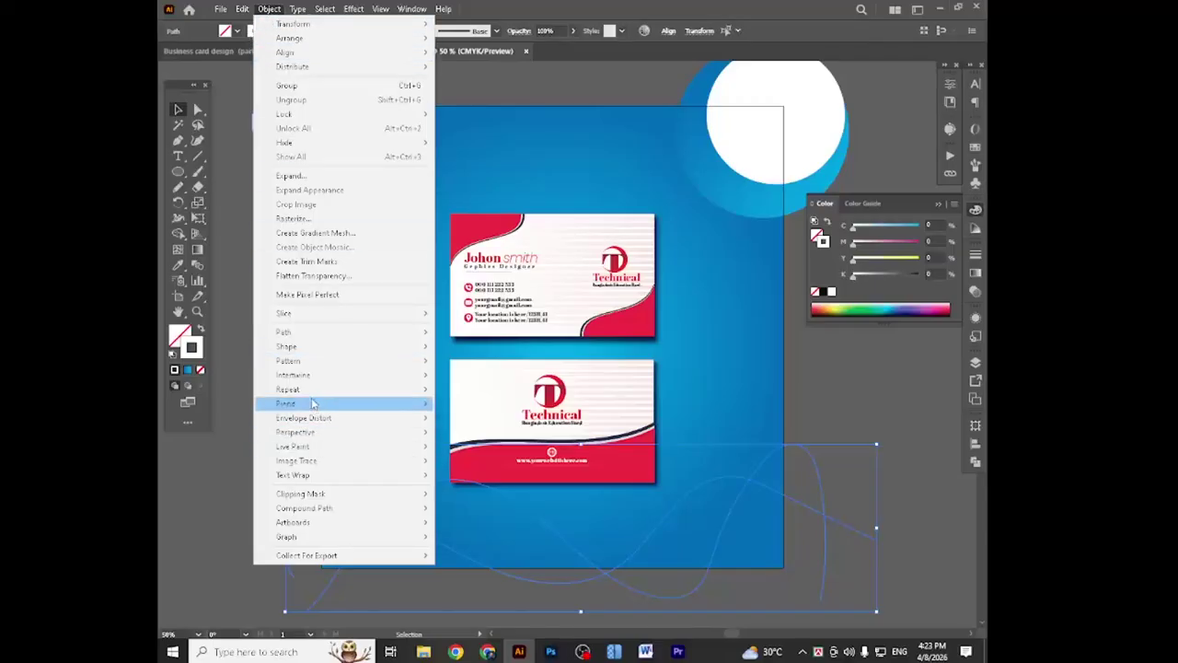
mouse_move(312, 403)
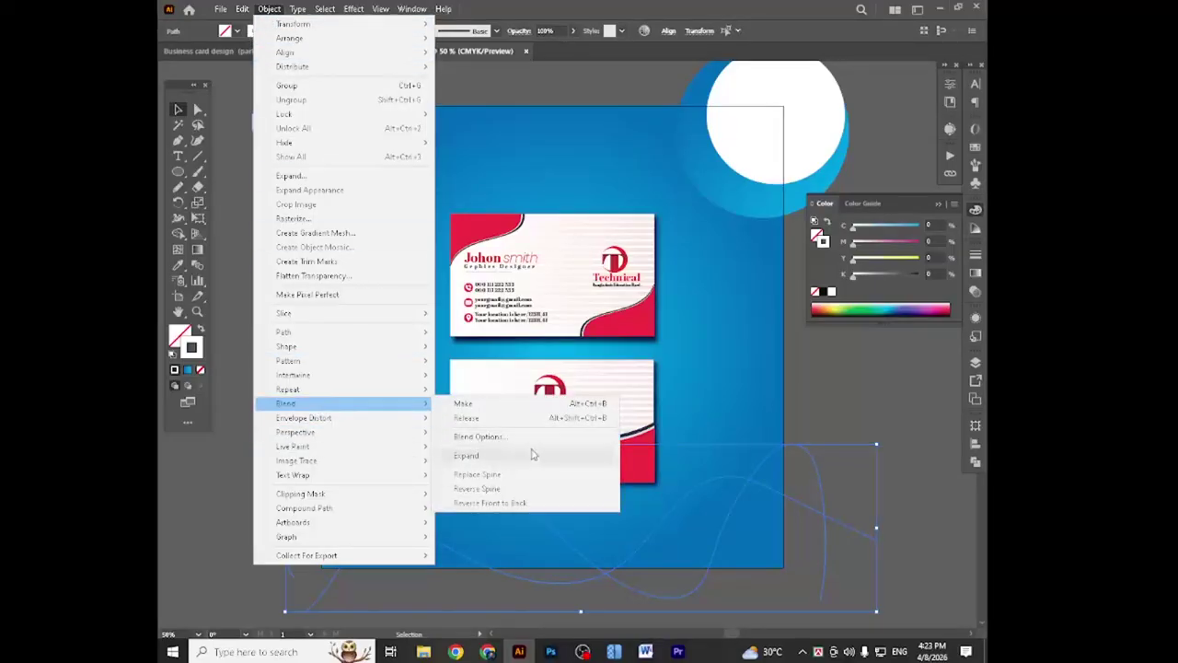
click(465, 403)
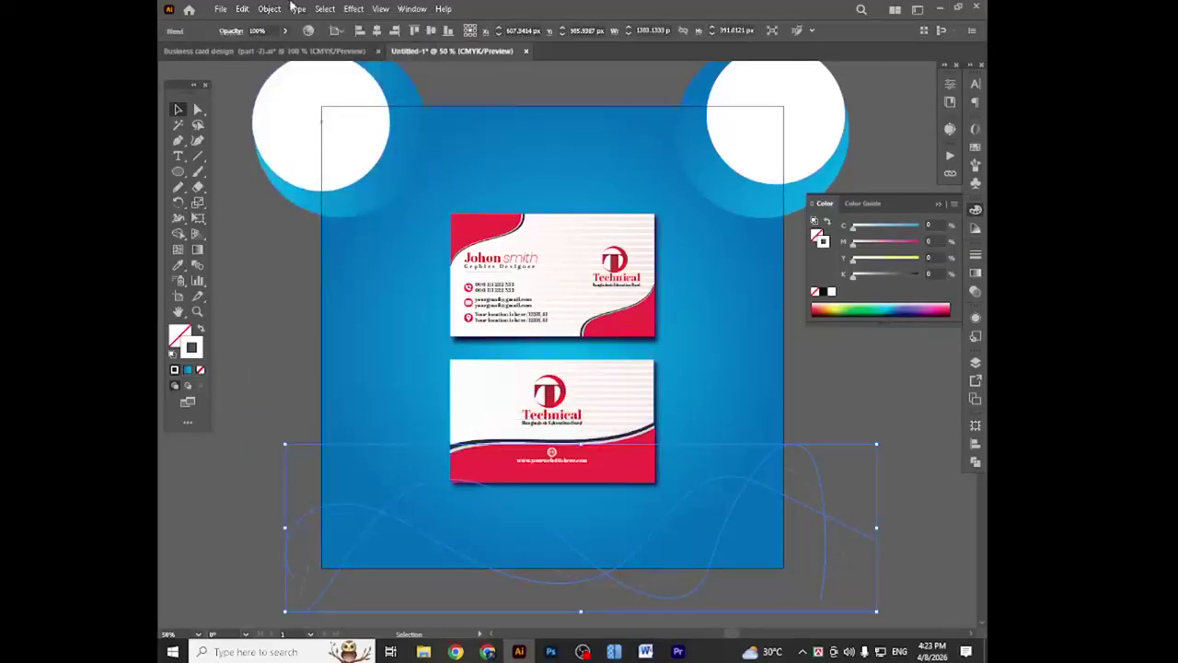
- Change the wavy blend's spacing from Smooth Color to Specified Steps
click(269, 8)
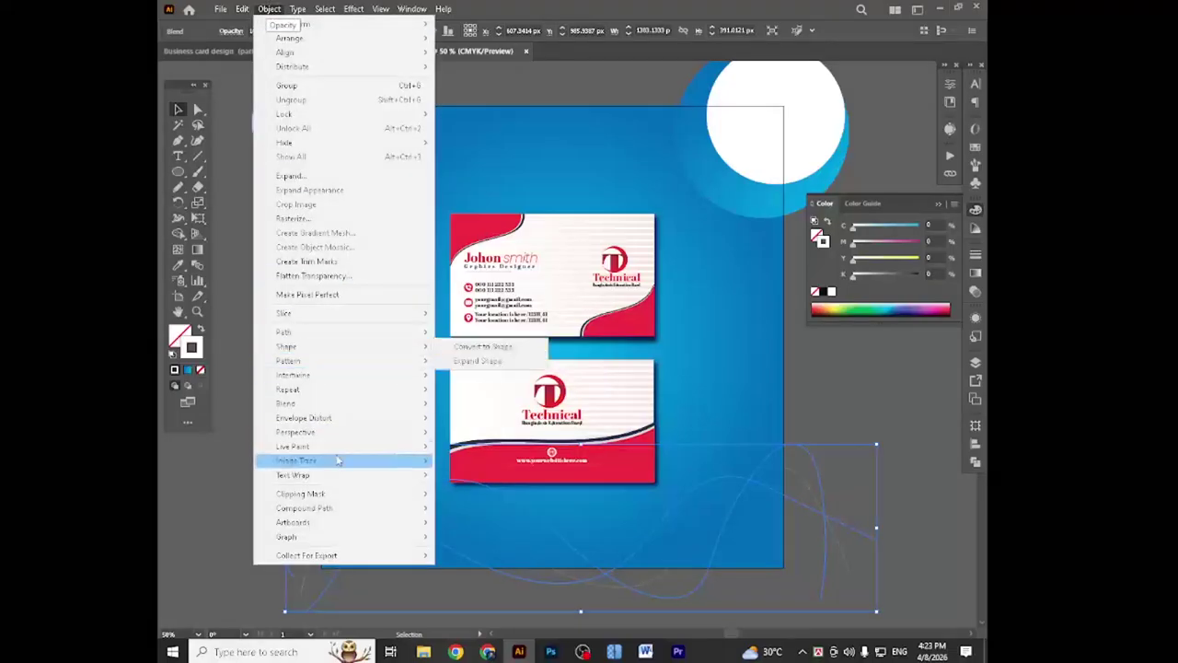
mouse_move(322, 405)
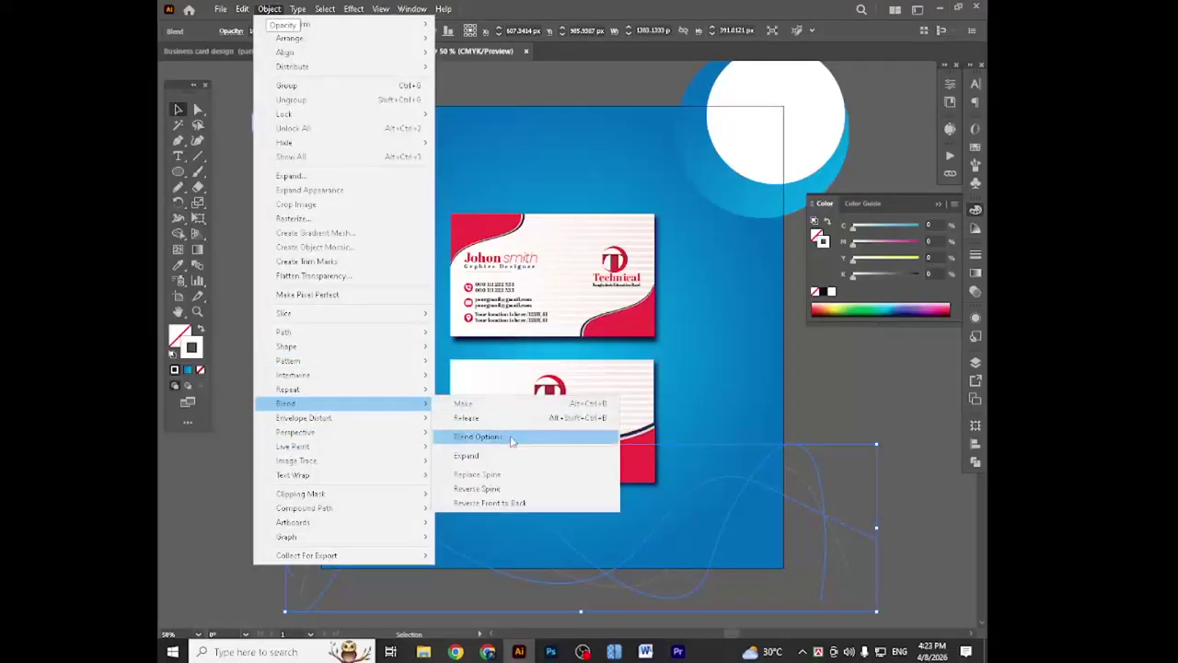
click(511, 436)
click(736, 283)
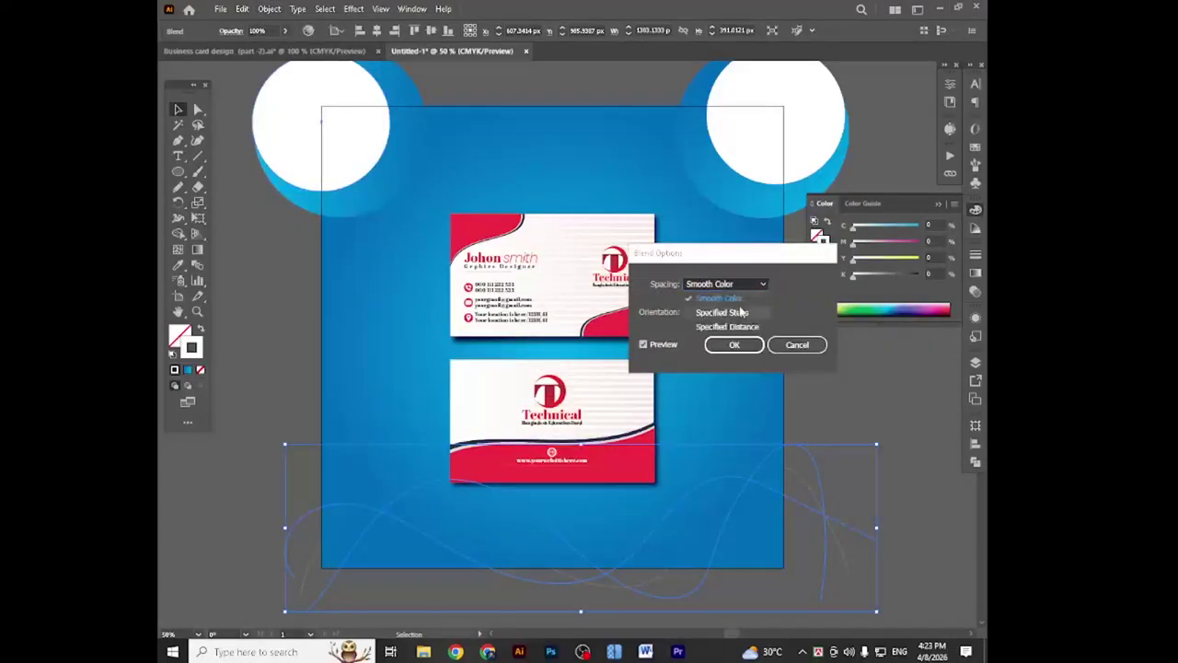
click(727, 313)
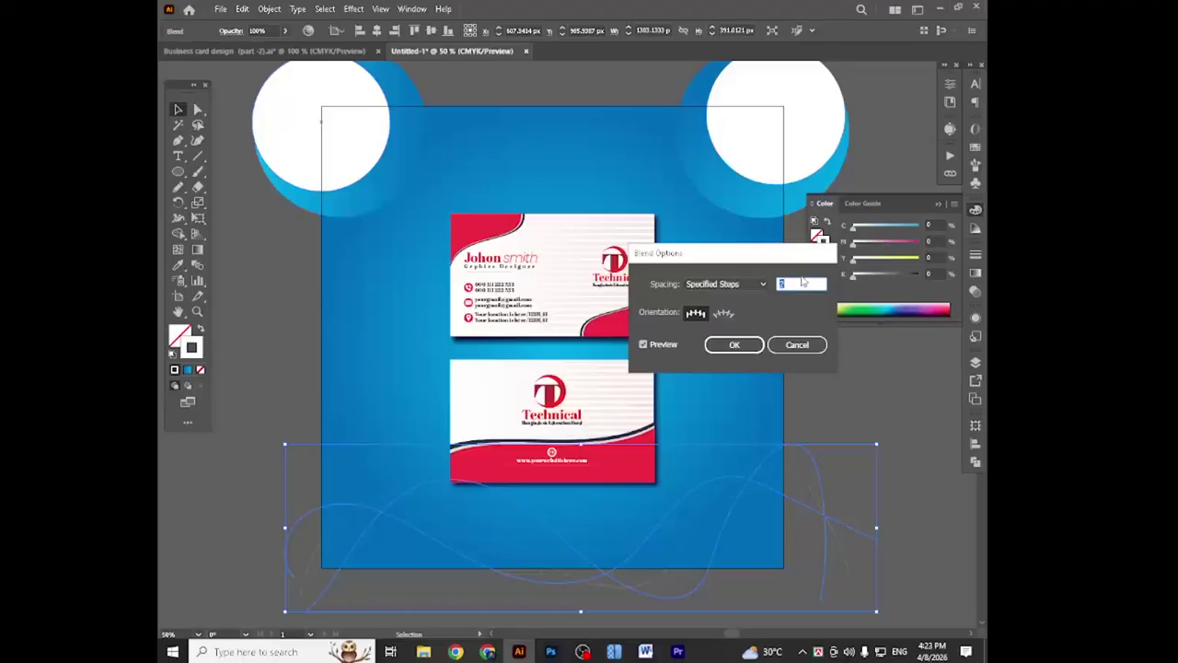
click(748, 345)
click(897, 409)
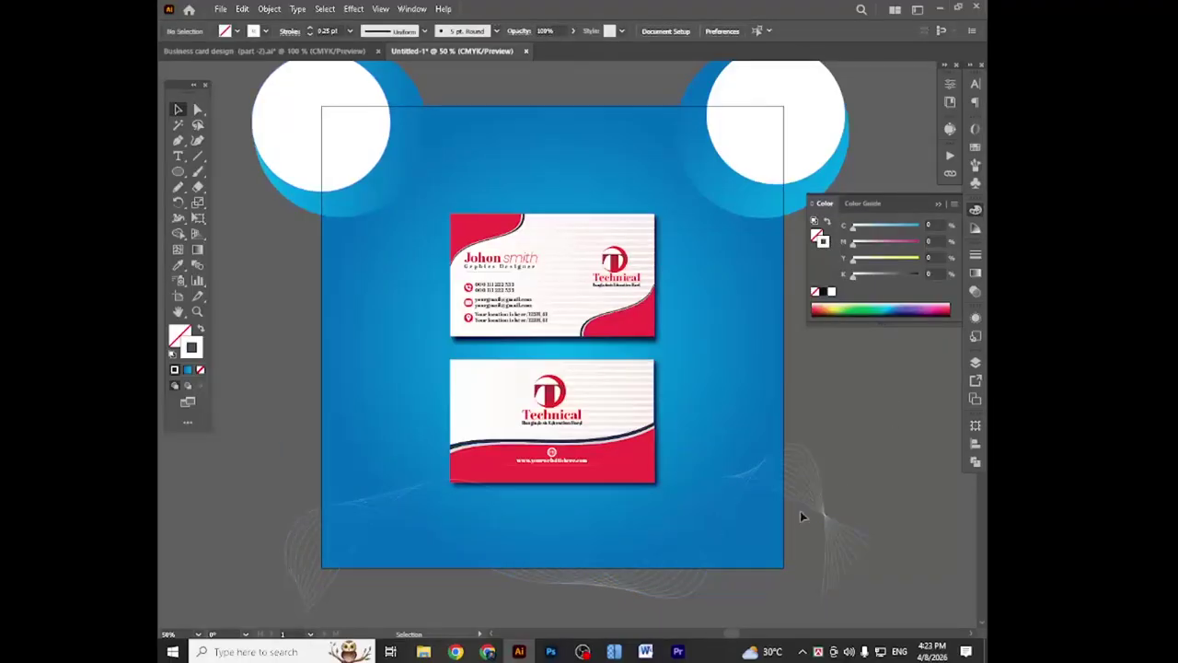
- Isolate the blend and set the stroke weight of its taller wavy path to 2 pt
double_click(818, 472)
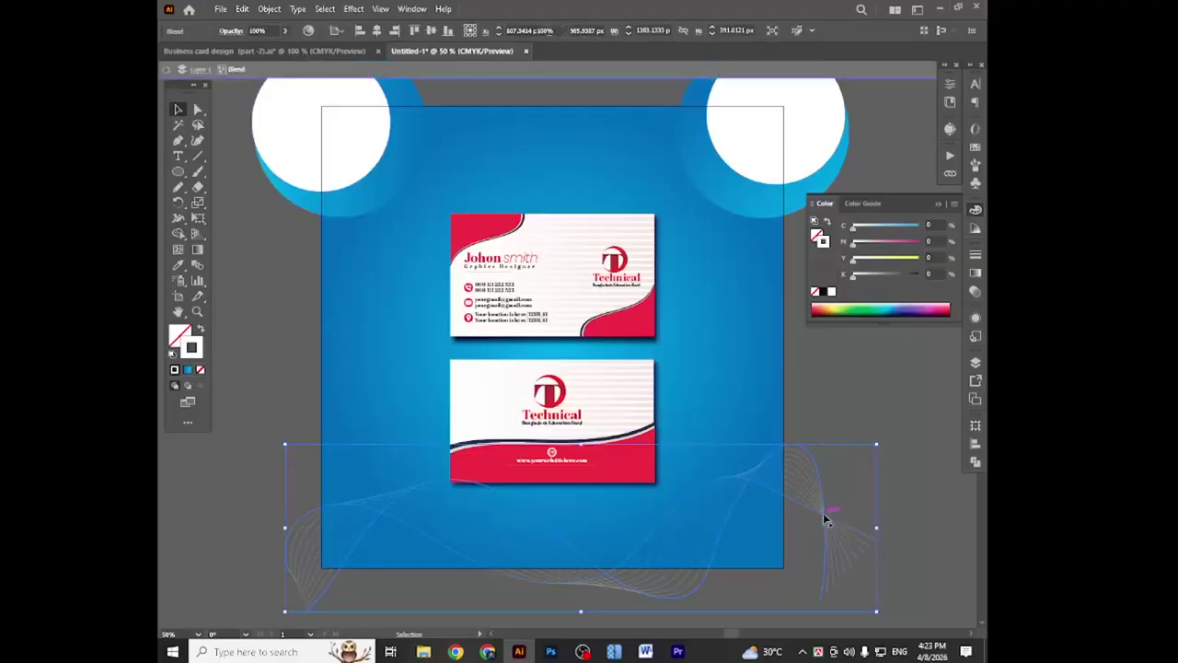
click(818, 472)
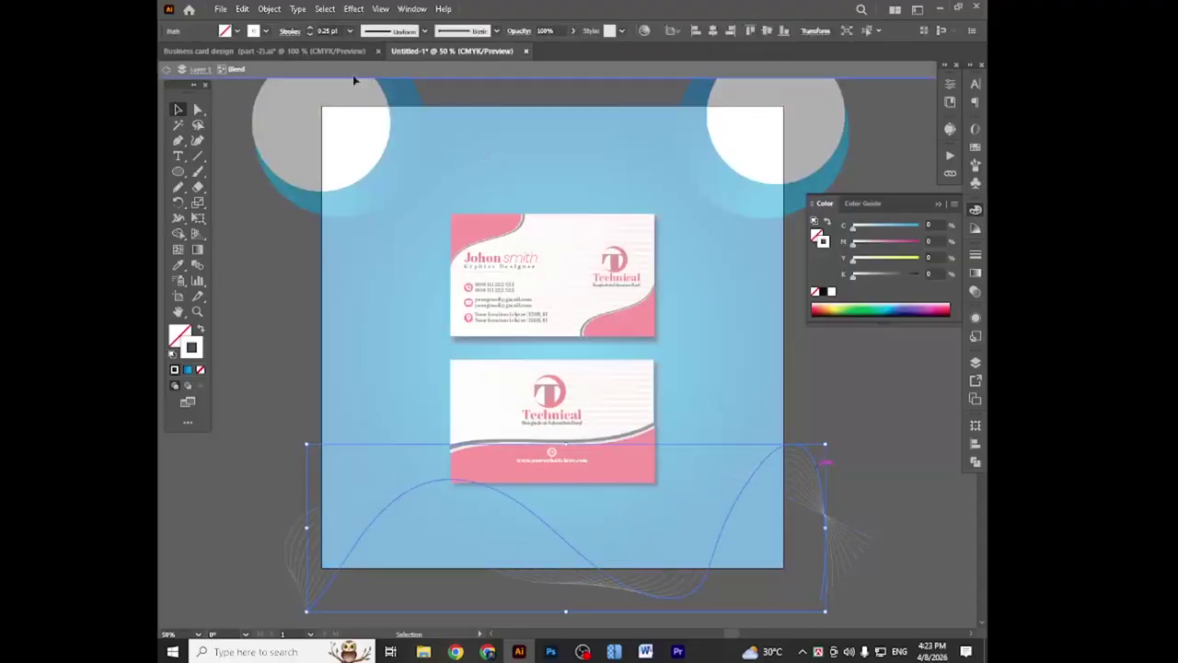
click(310, 28)
click(310, 28)
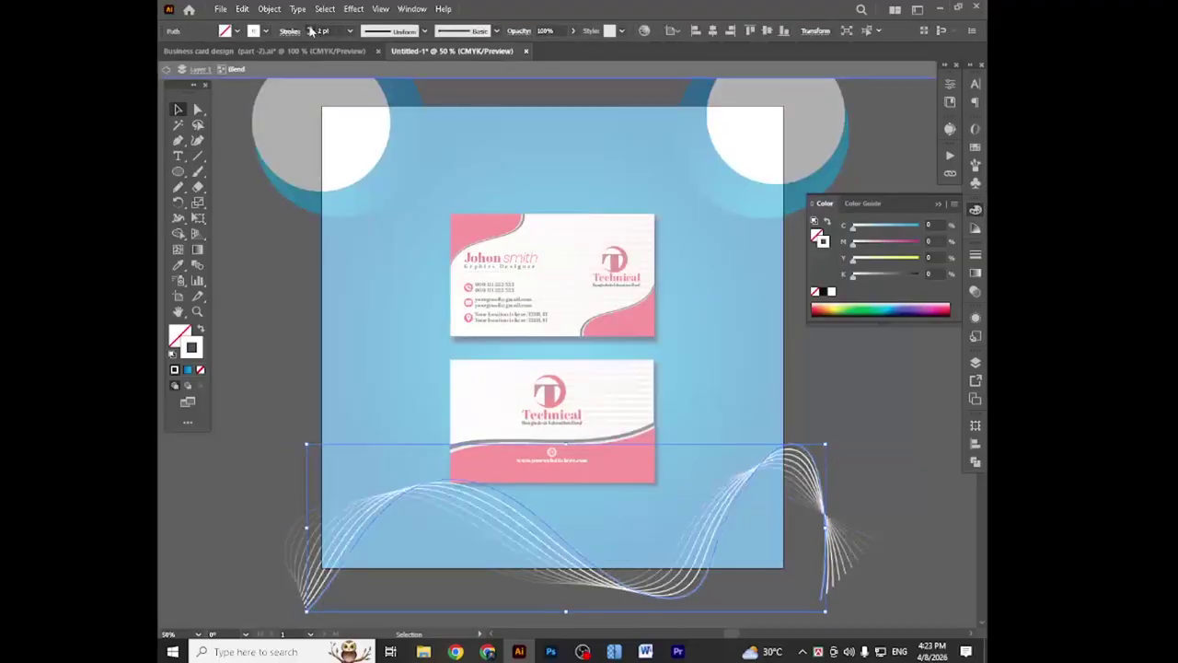
click(310, 28)
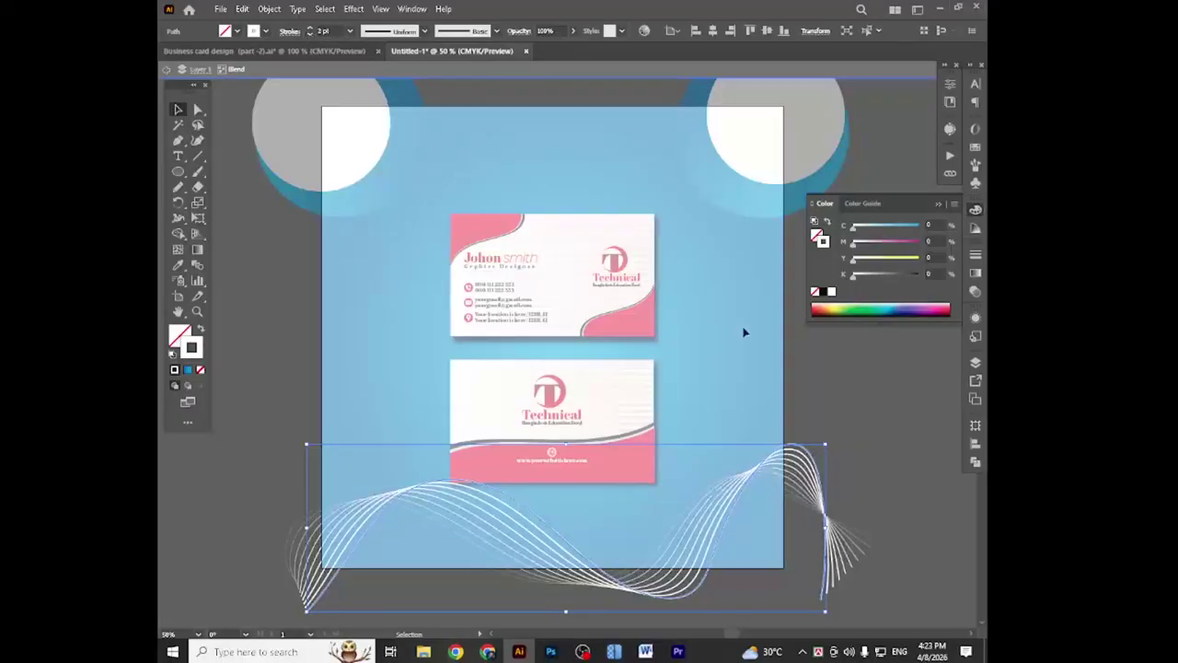
double_click(876, 398)
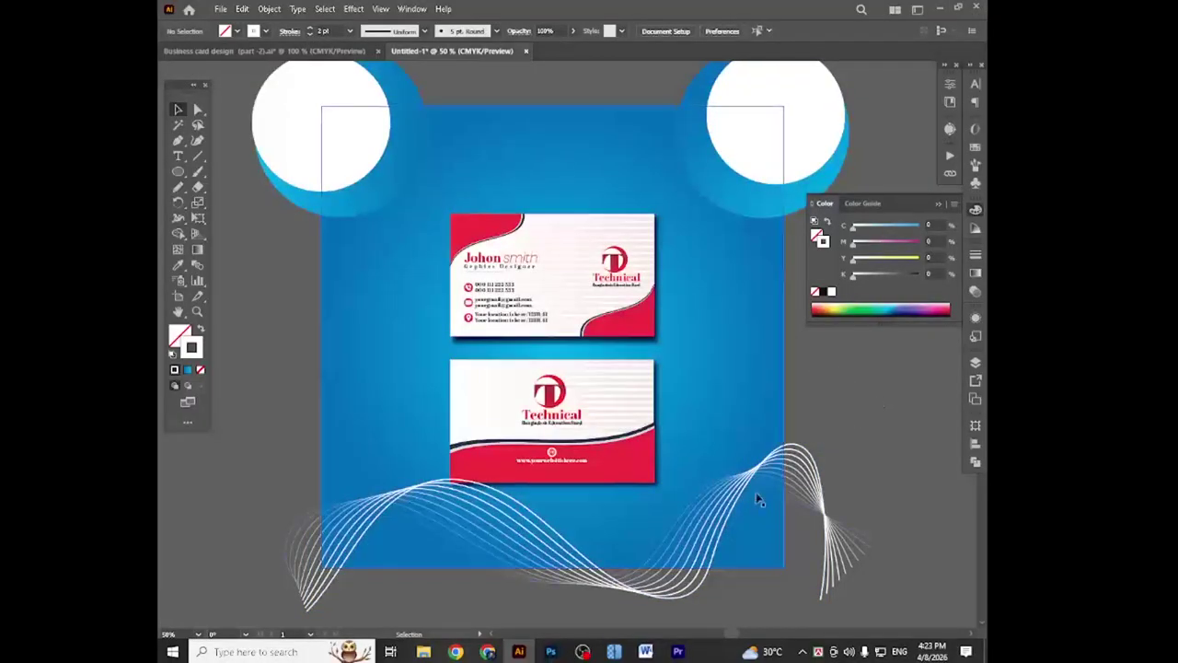
- Set the stroke weight of the blend's taller wavy path to 1 pt
click(789, 451)
double_click(789, 451)
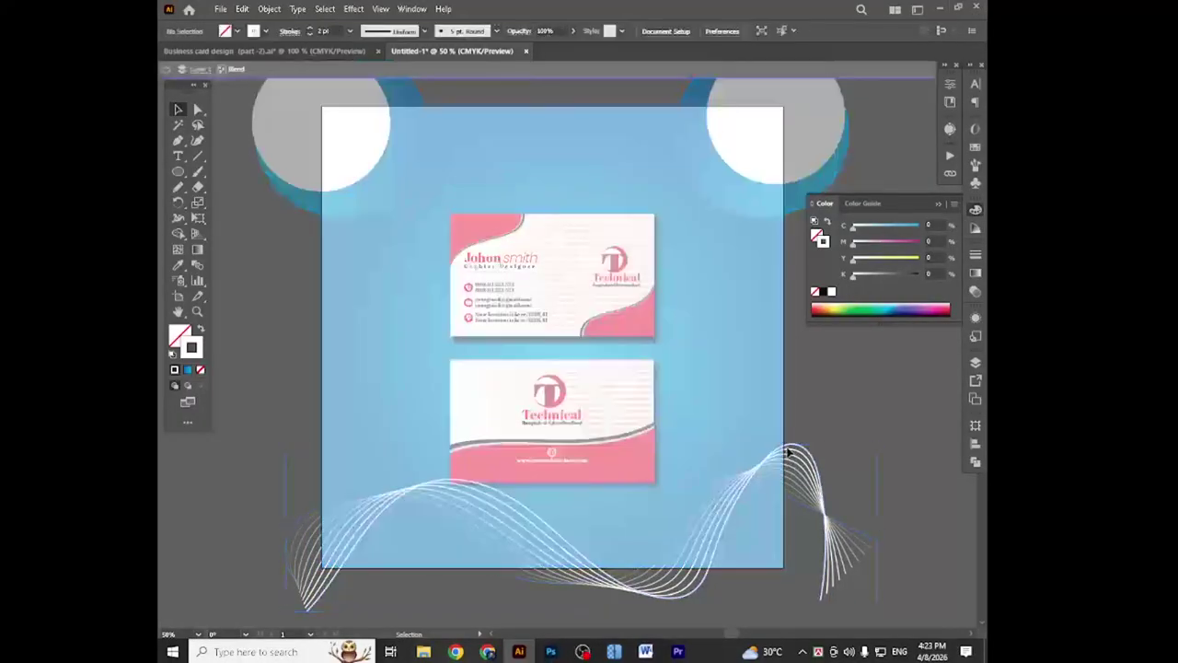
click(310, 35)
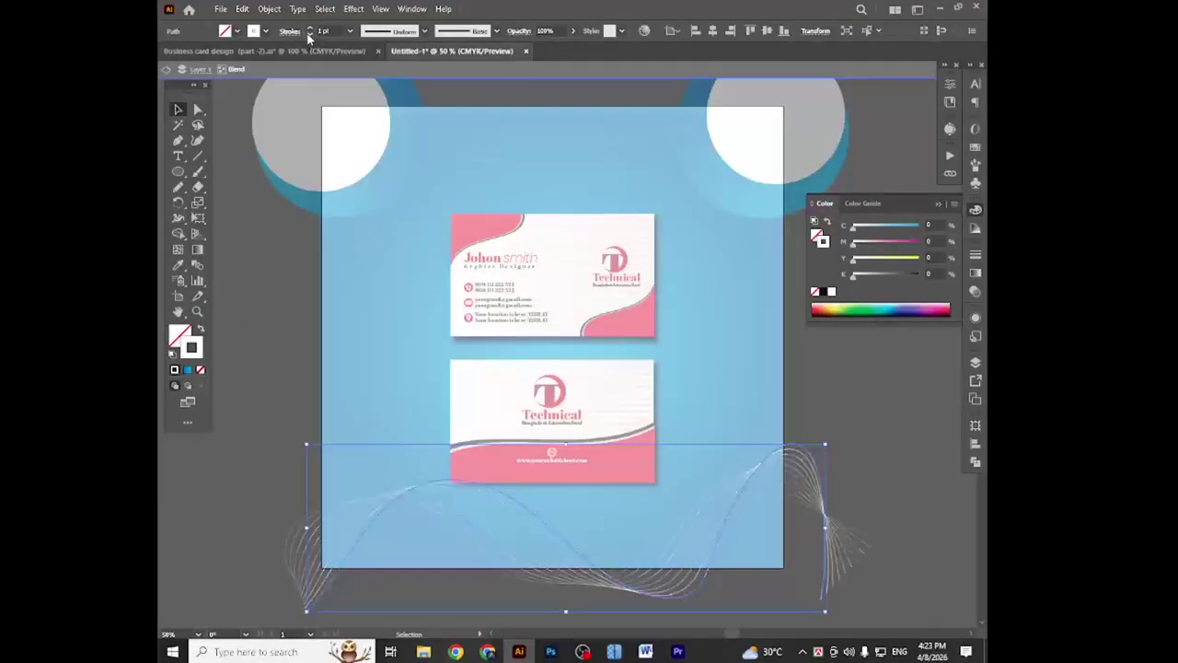
double_click(847, 440)
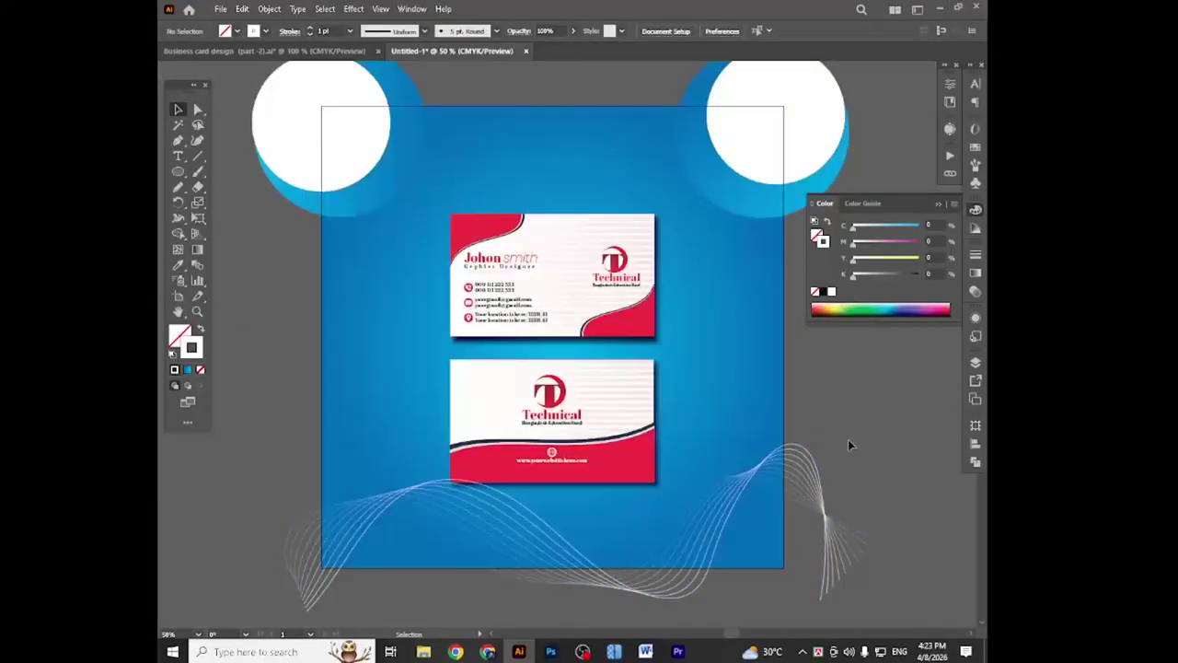
- Shift the wavy blend left and slightly up, and bring both business cards in front of it
key(space)
drag(858, 429, 745, 442)
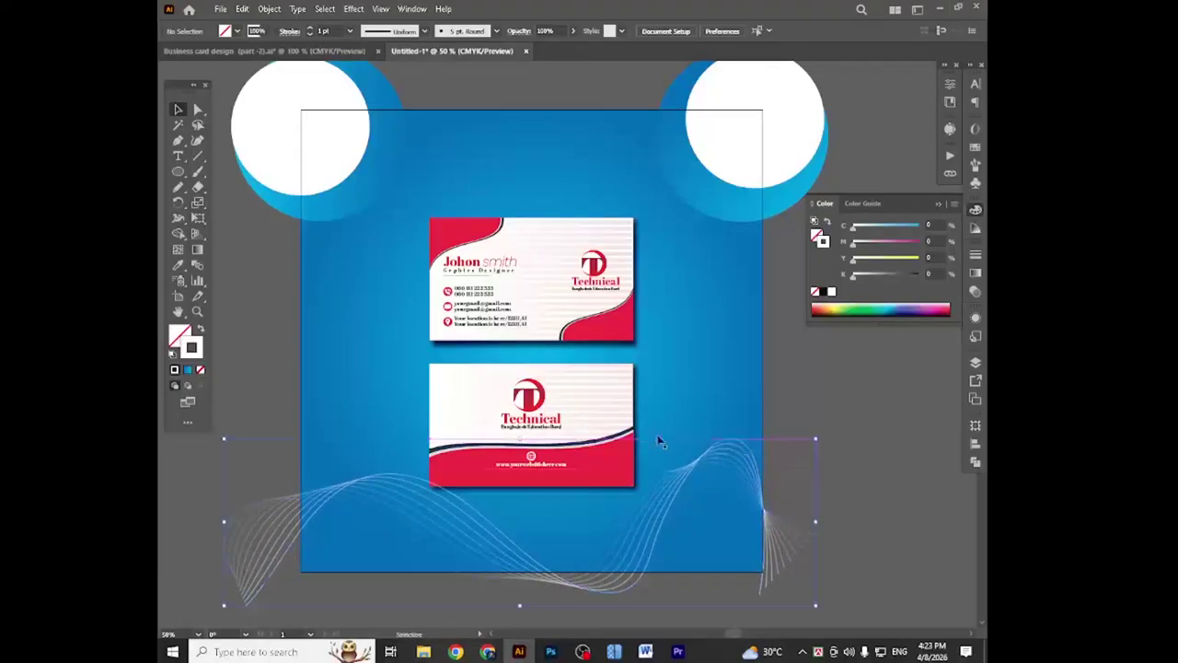
click(539, 414)
shift+click(517, 322)
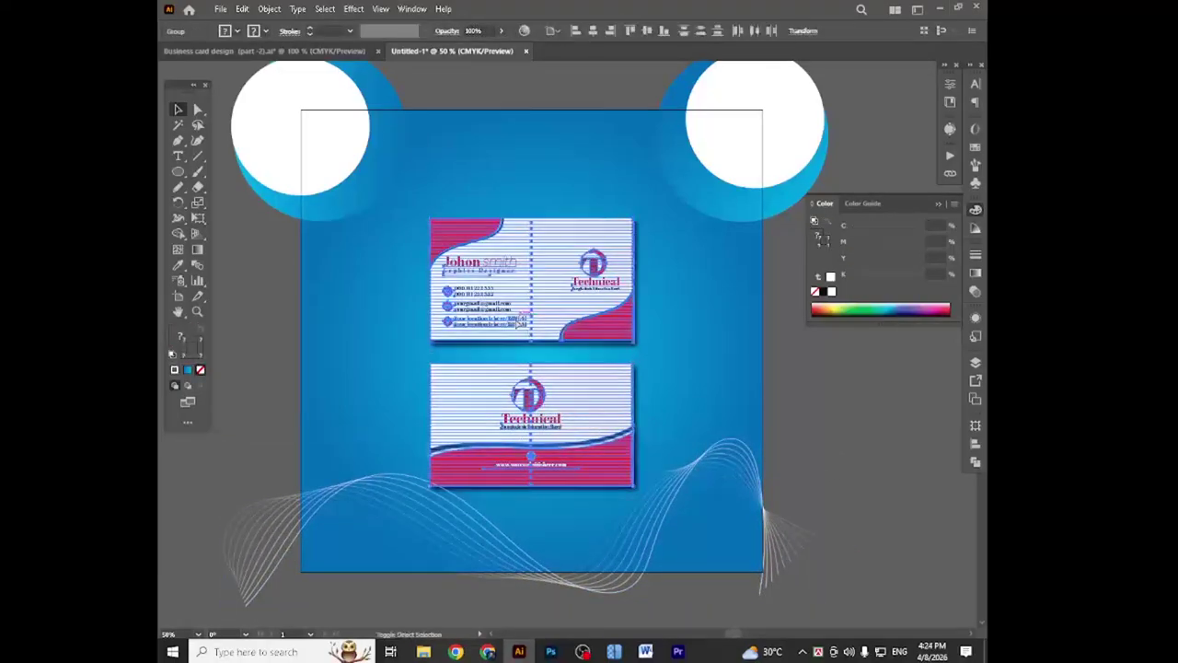
click(887, 460)
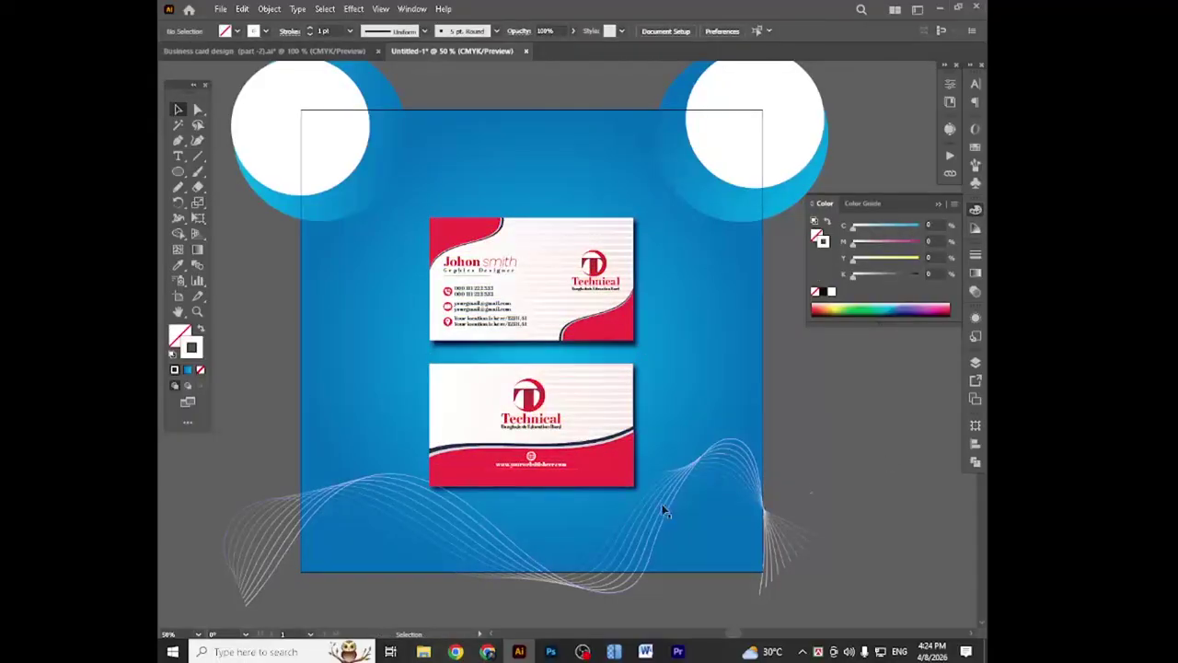
- Move the wavy line blend up a little on the lower part of the artboard
click(355, 480)
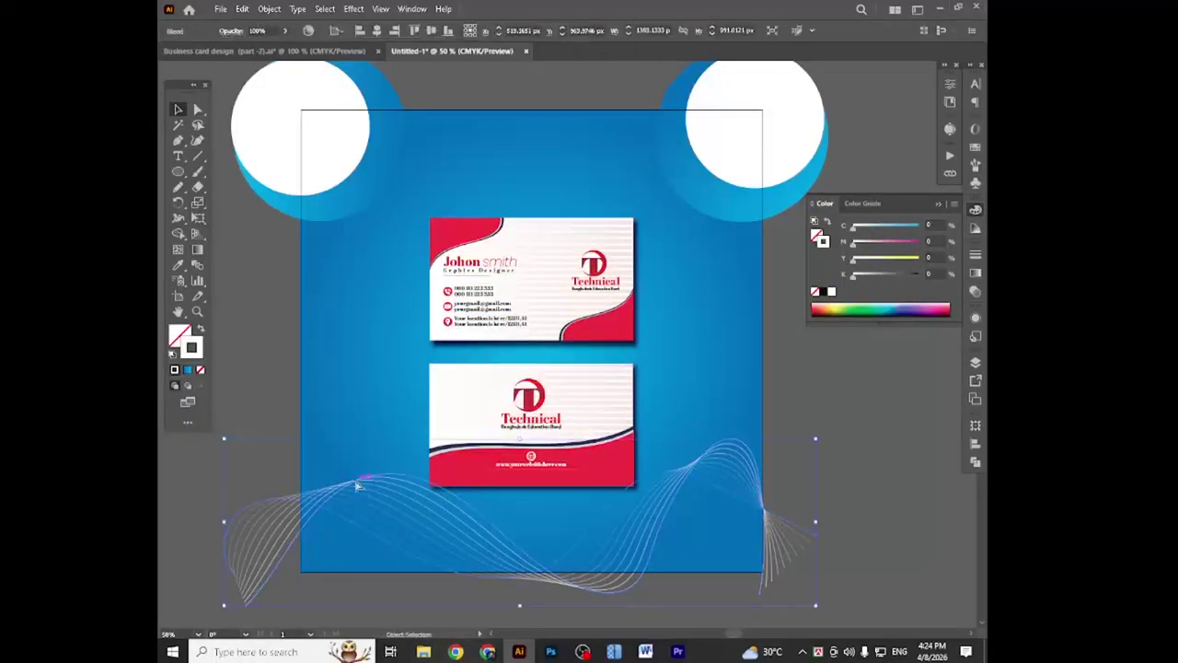
click(884, 479)
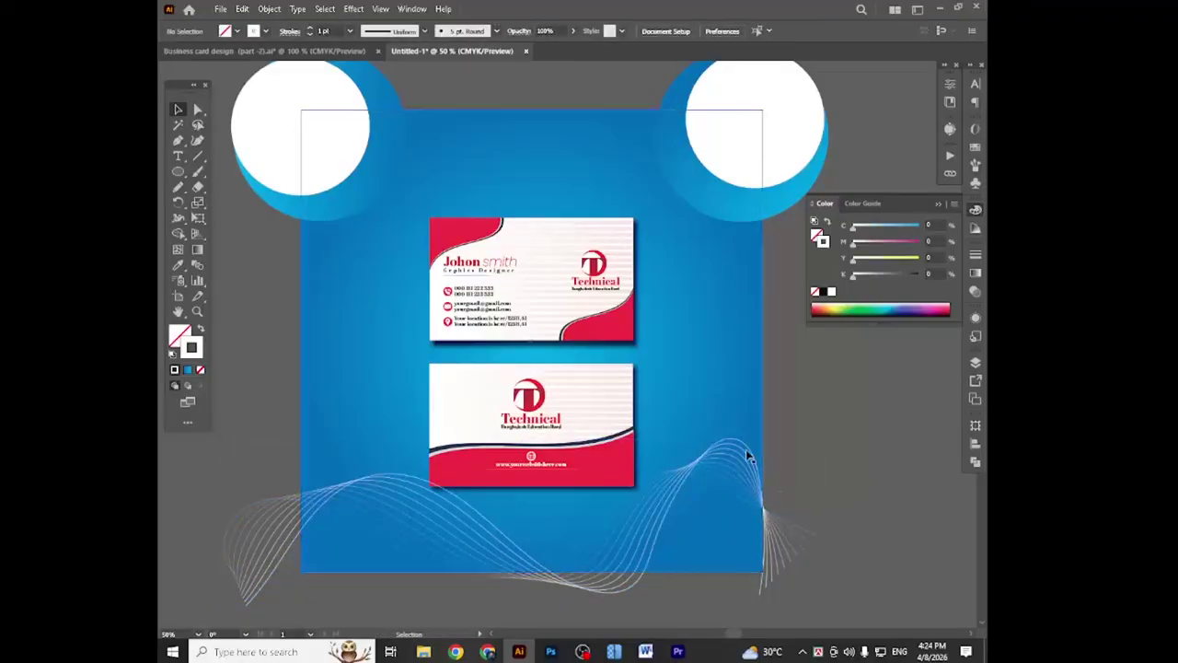
drag(745, 451, 746, 440)
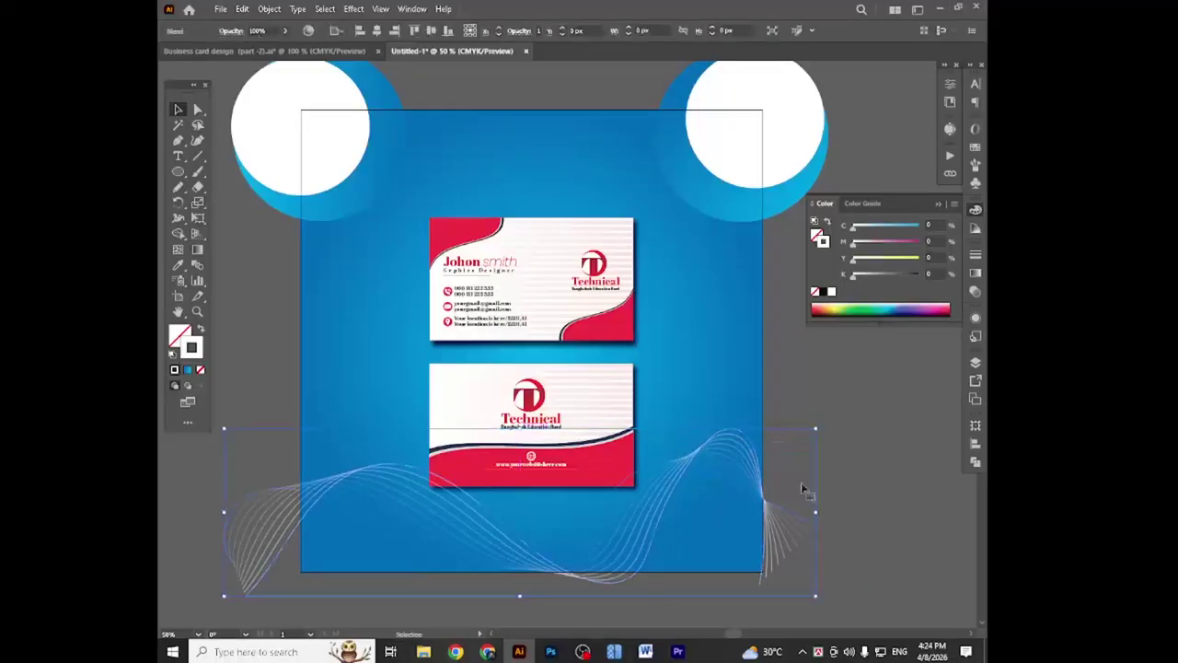
click(897, 524)
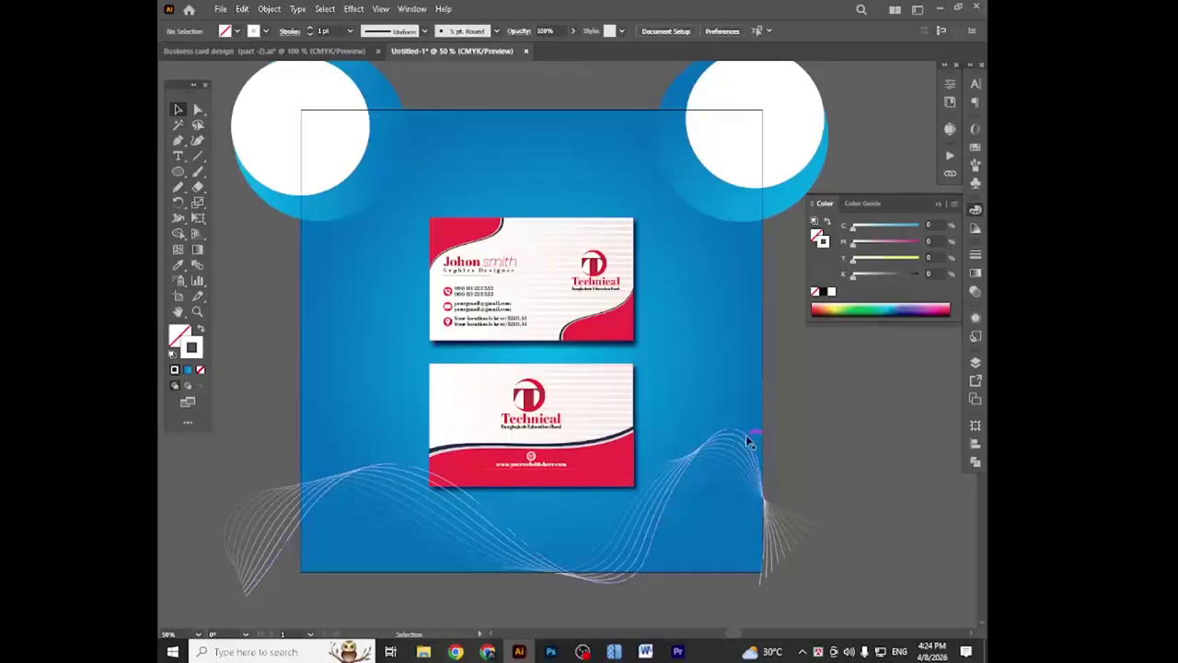
- Move the wavy line blend slightly to the right across the lower part of the artboard
drag(750, 440, 779, 433)
click(874, 472)
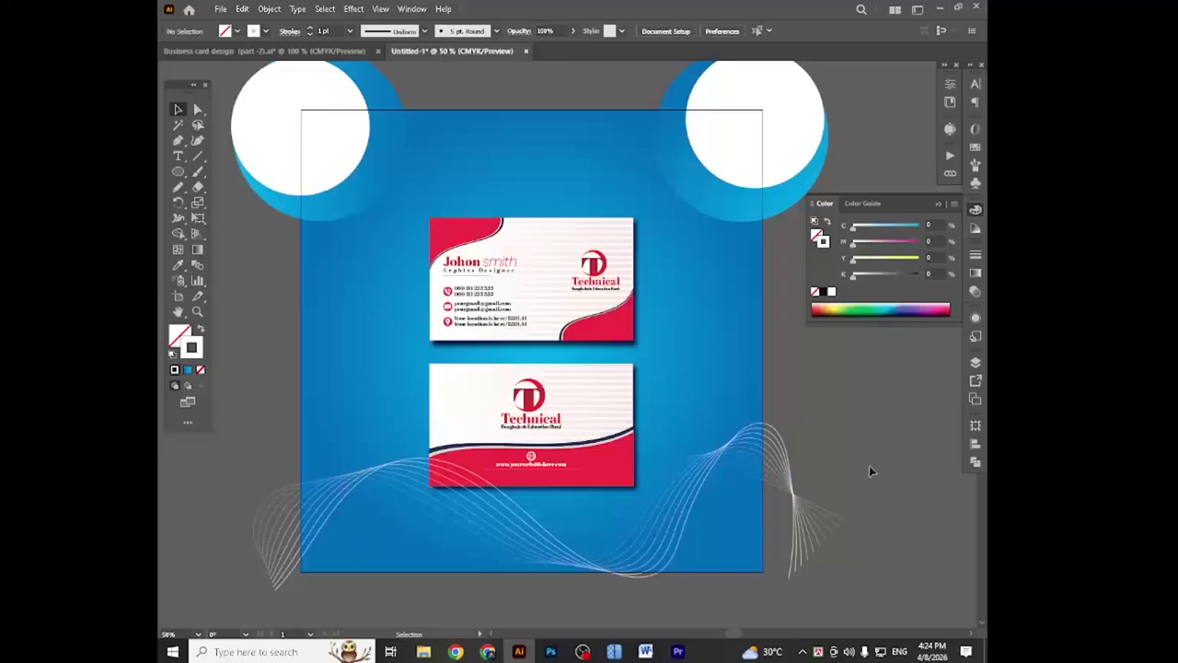
scroll(859, 467, up, 1)
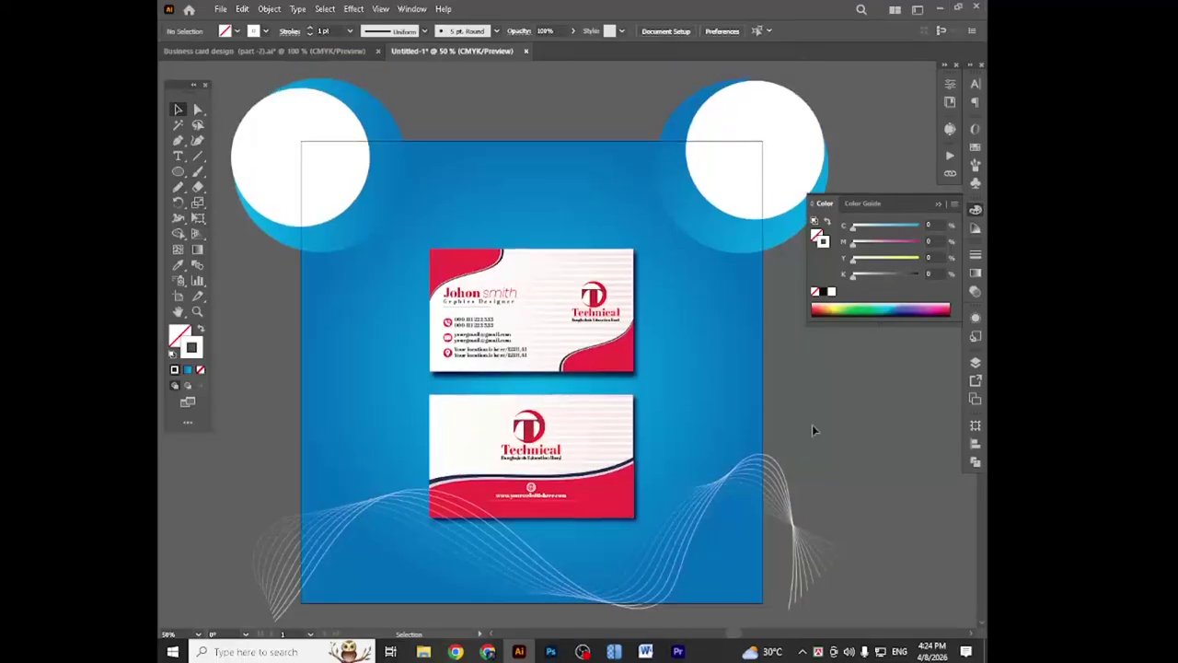
- Turn on Trim View to hide the artwork outside the artboard and check the trimmed composition
click(382, 10)
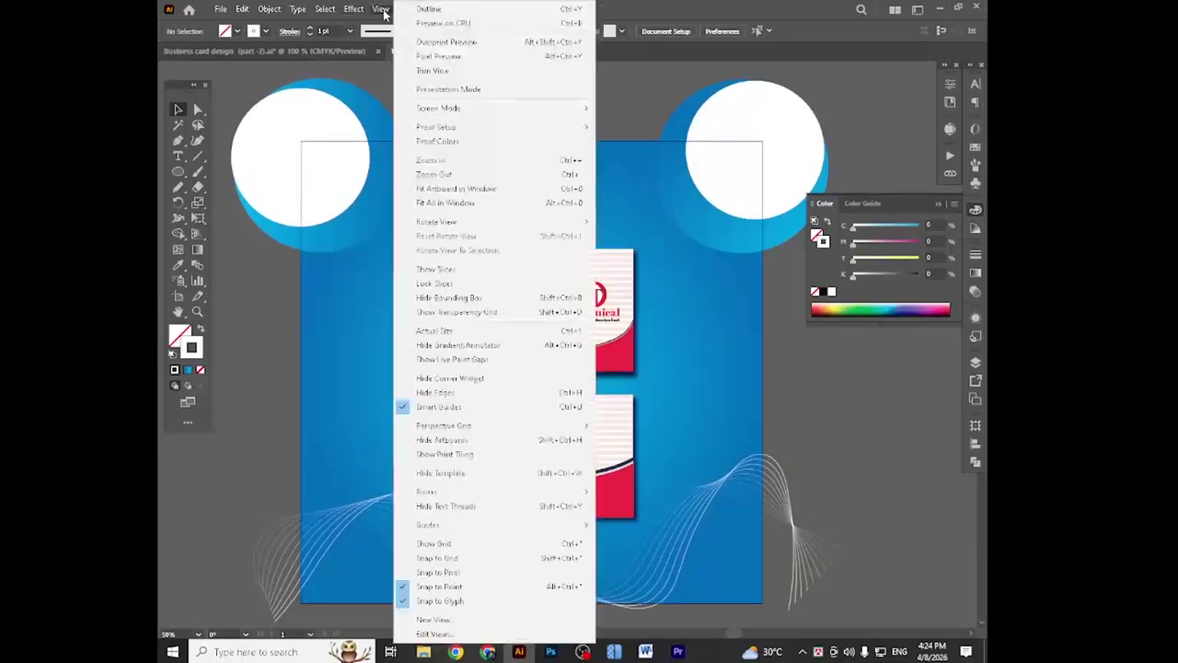
click(432, 71)
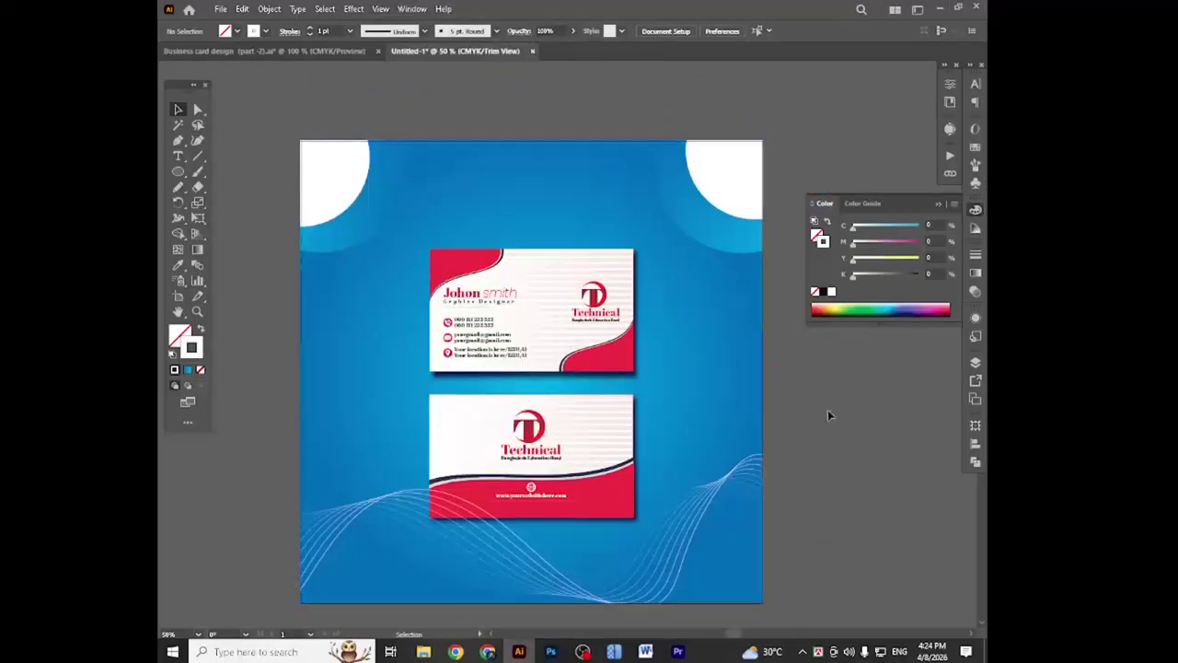
scroll(829, 411, down, 1)
click(976, 210)
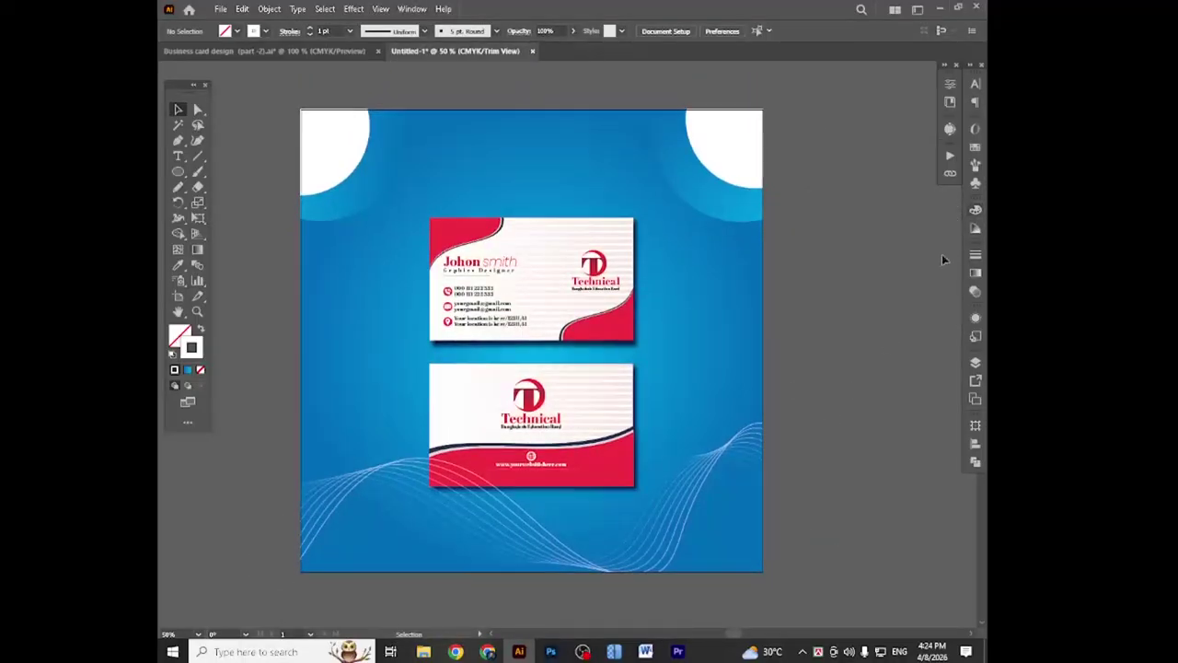
scroll(859, 392, down, 2)
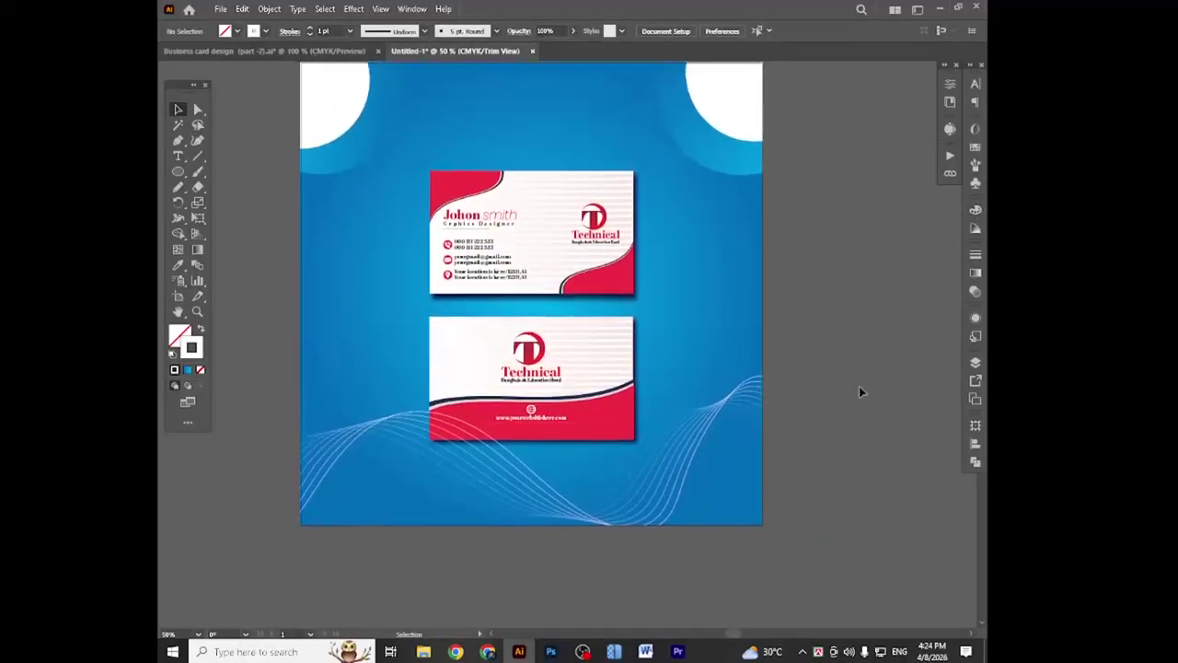
scroll(787, 359, up, 1)
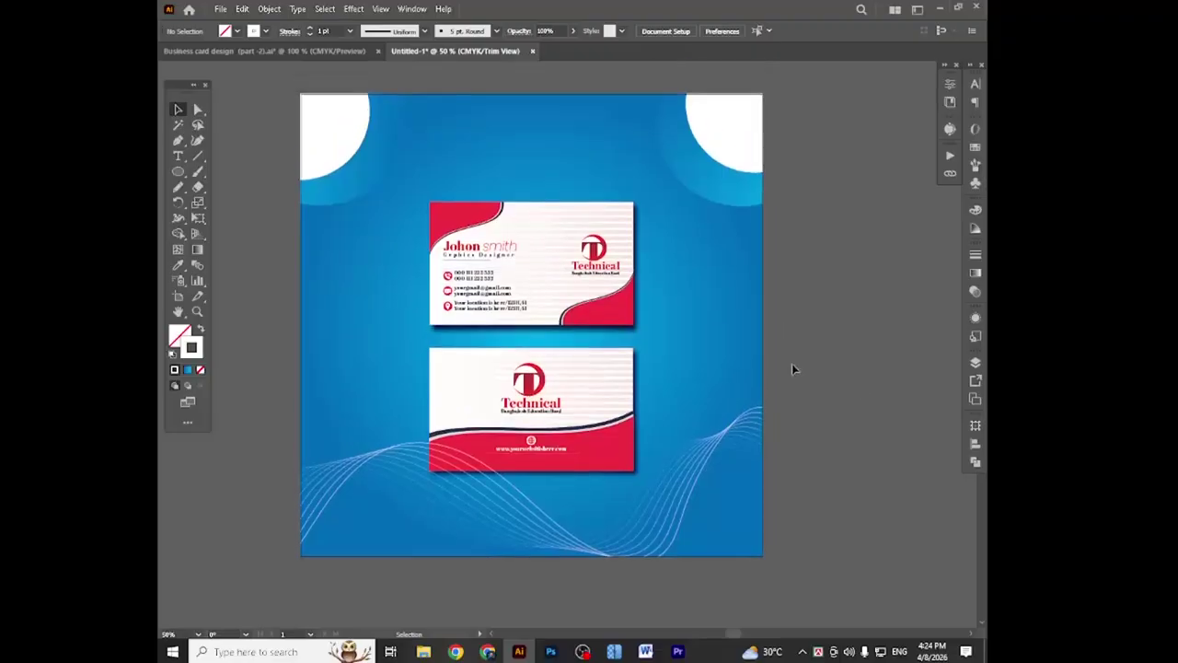
scroll(794, 369, up, 1)
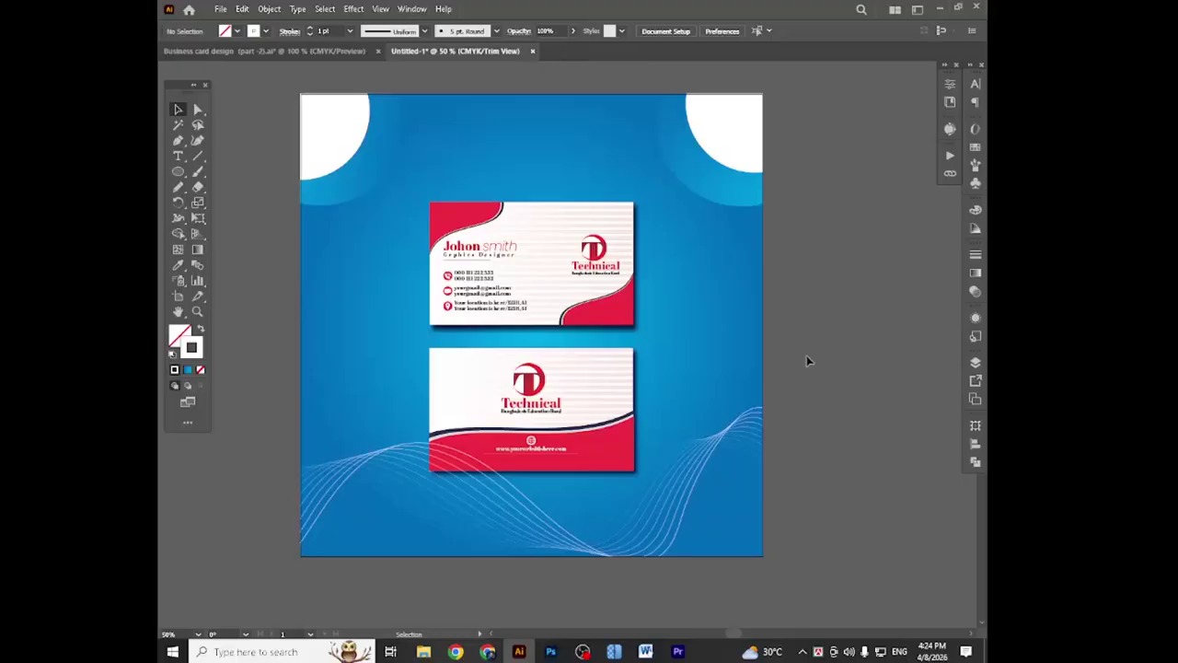
- Draw an unfilled, white-outlined rounded rectangle wider than the cards, from the upper card to the lower one, and nudge it right
click(179, 172)
drag(178, 172, 250, 186)
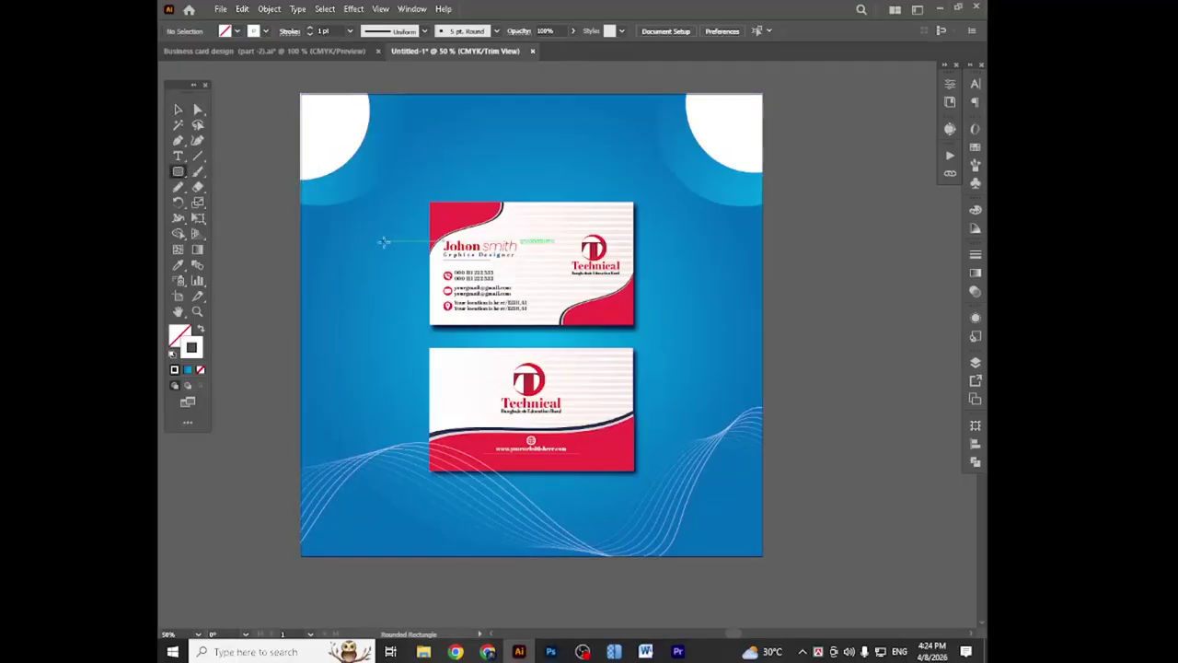
drag(384, 245, 650, 425)
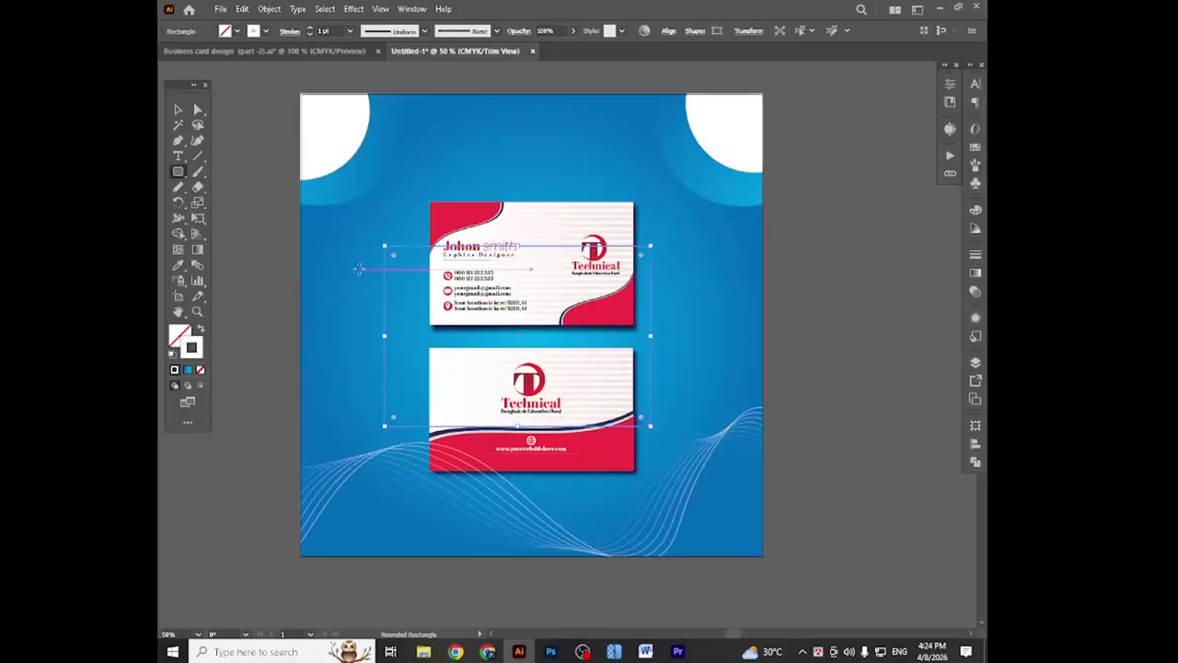
key(Right)
key(Right)
key(Right)
key(Right)
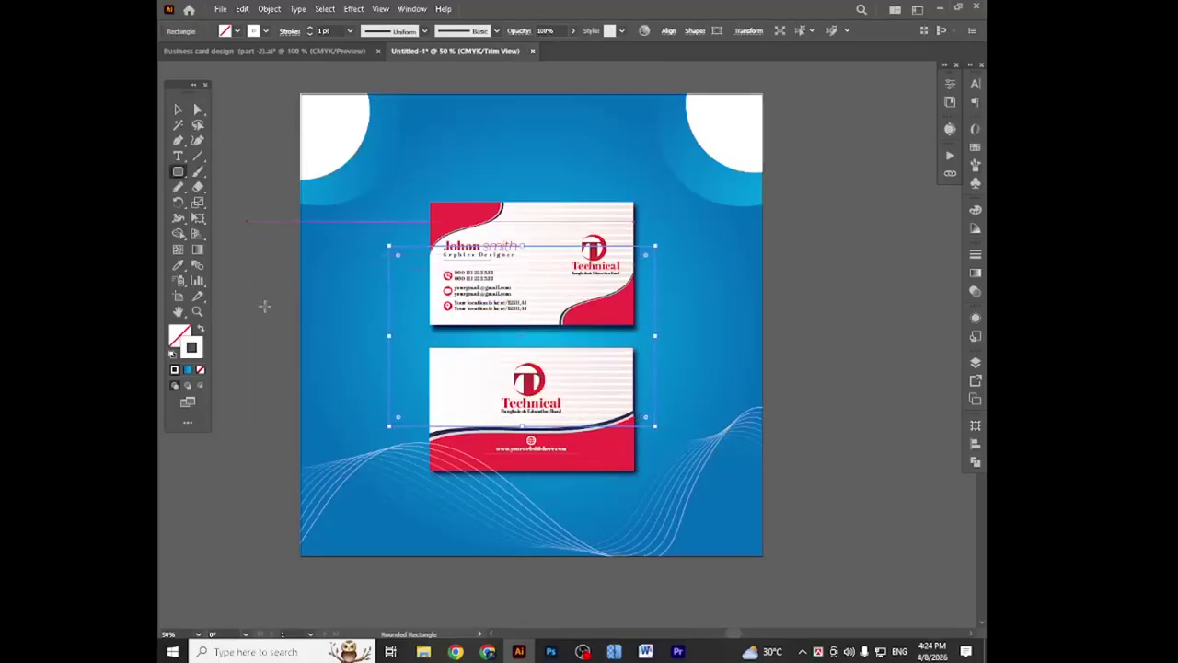
- Set the rounded rectangle's stroke weight to 5 pt
click(310, 29)
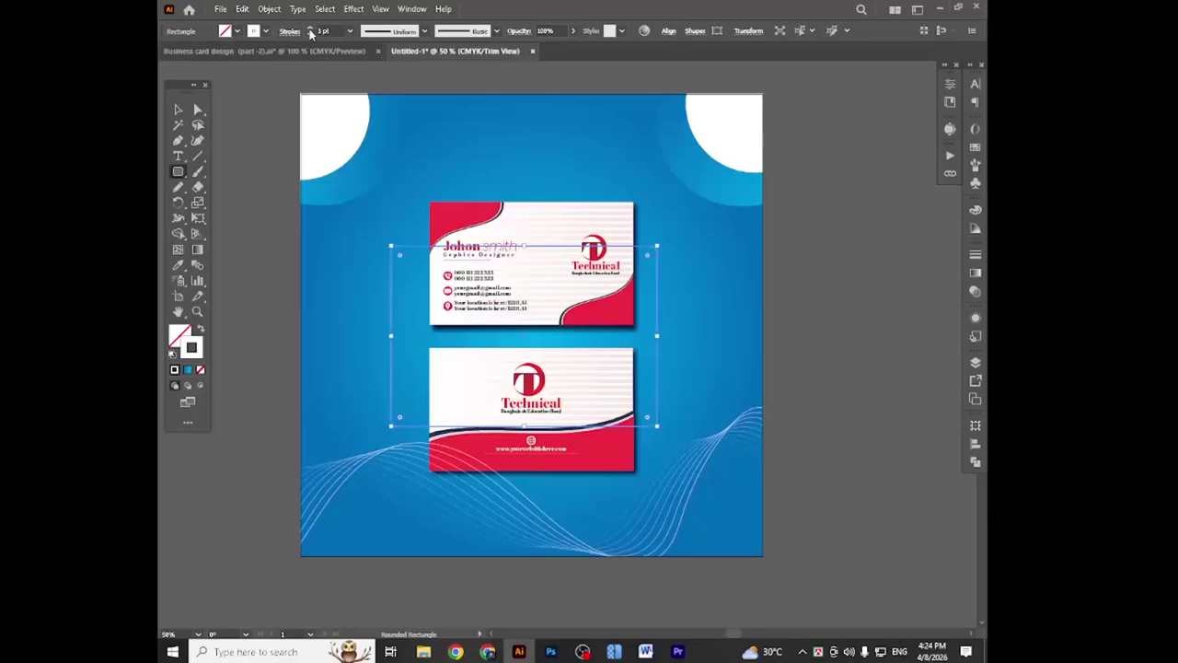
click(310, 28)
click(310, 29)
click(310, 28)
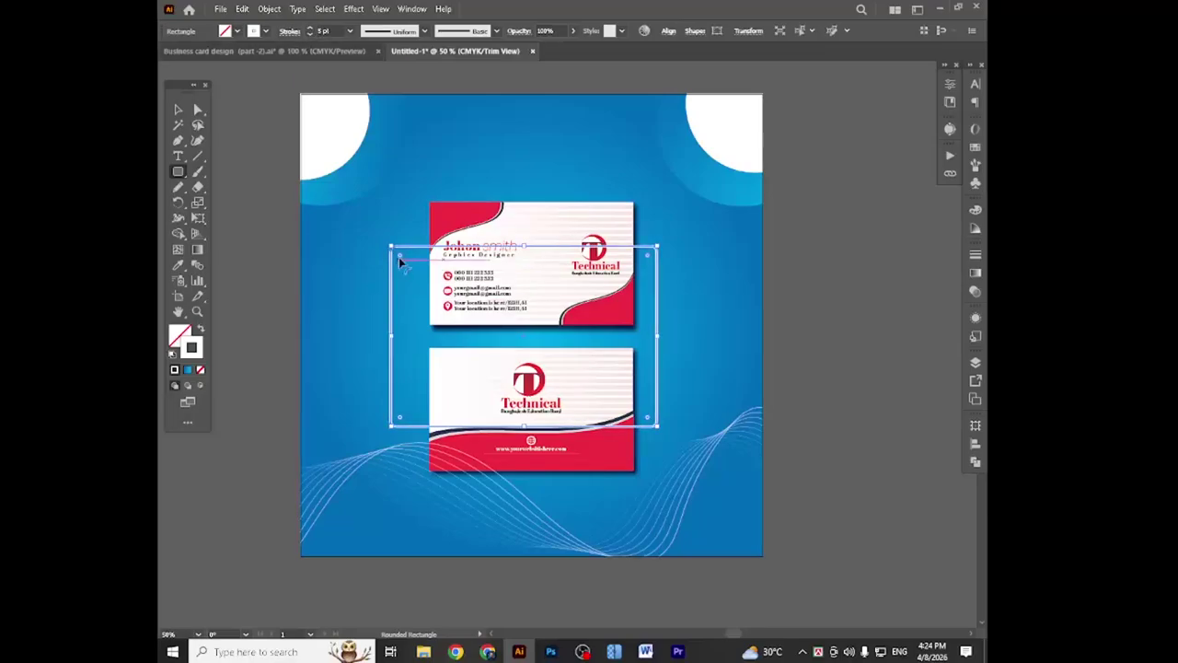
- Bring both business cards and the wavy line blend in front of the rounded frame
click(178, 109)
click(505, 221)
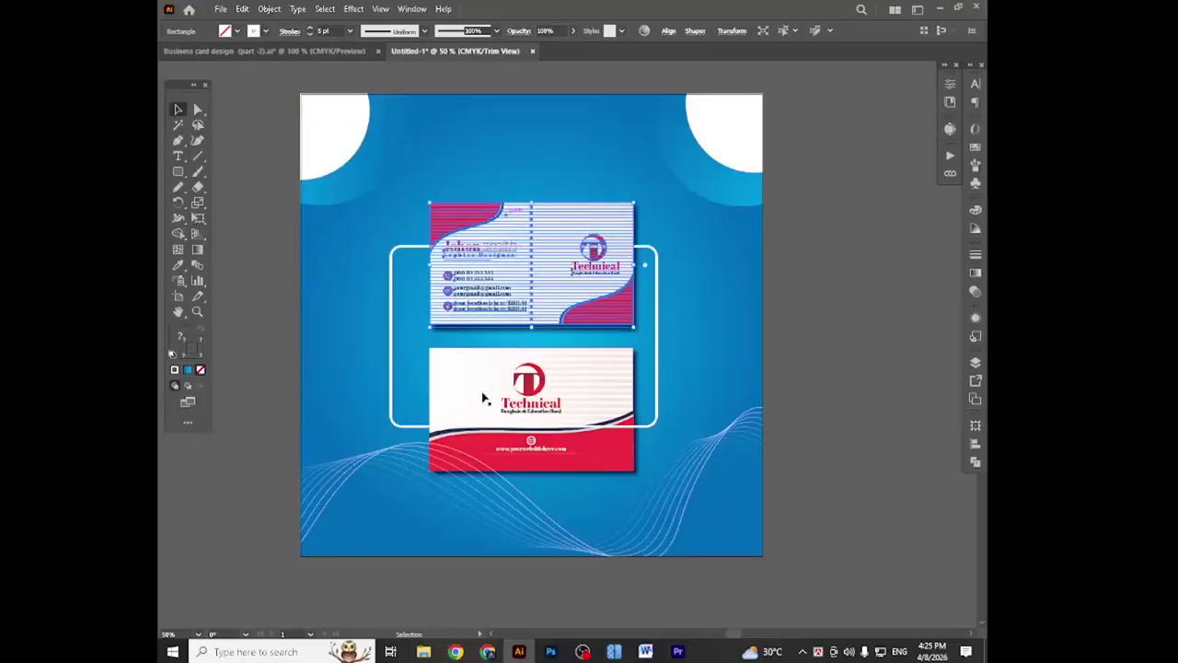
shift+click(391, 448)
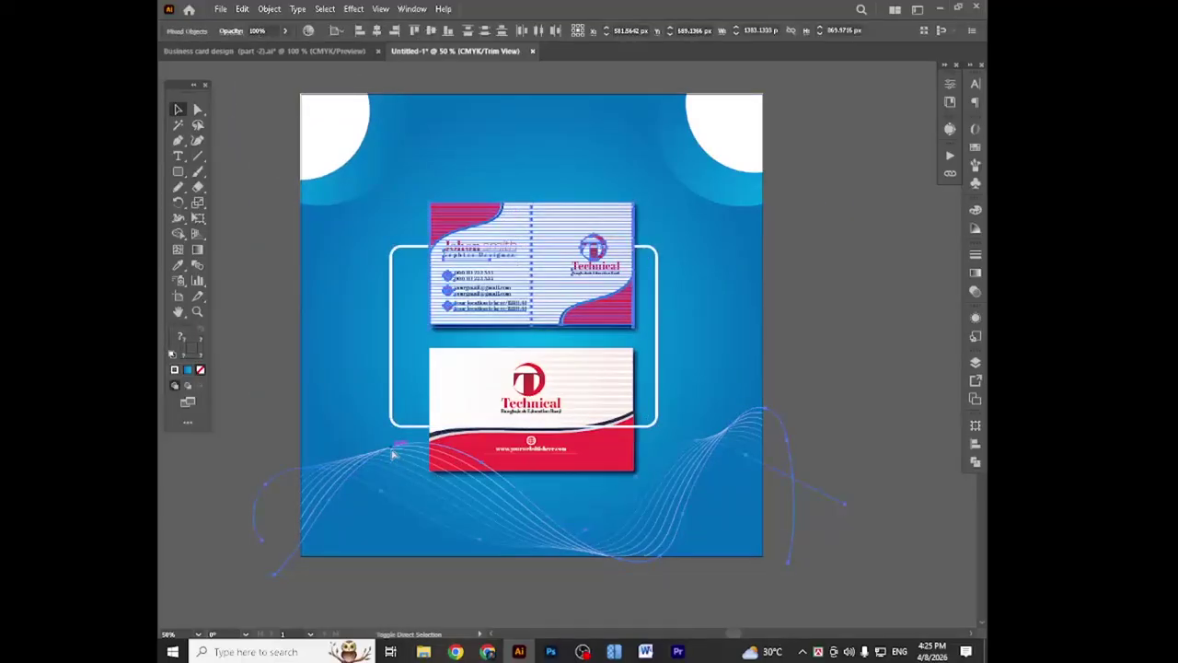
click(881, 350)
click(574, 391)
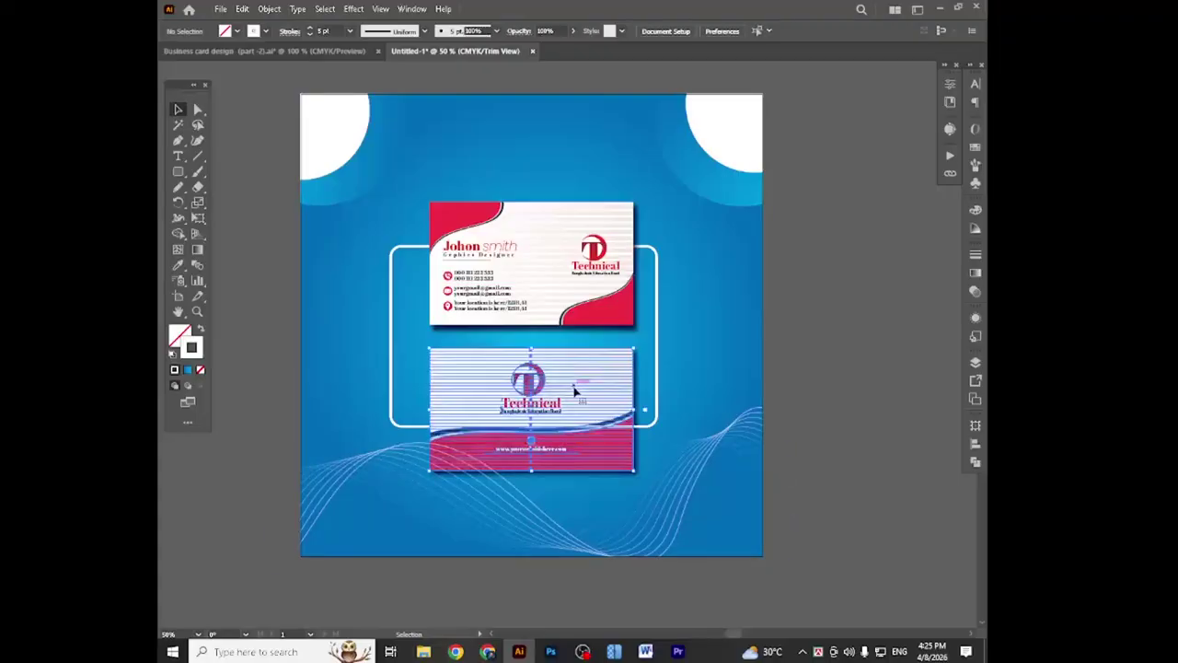
shift+click(373, 460)
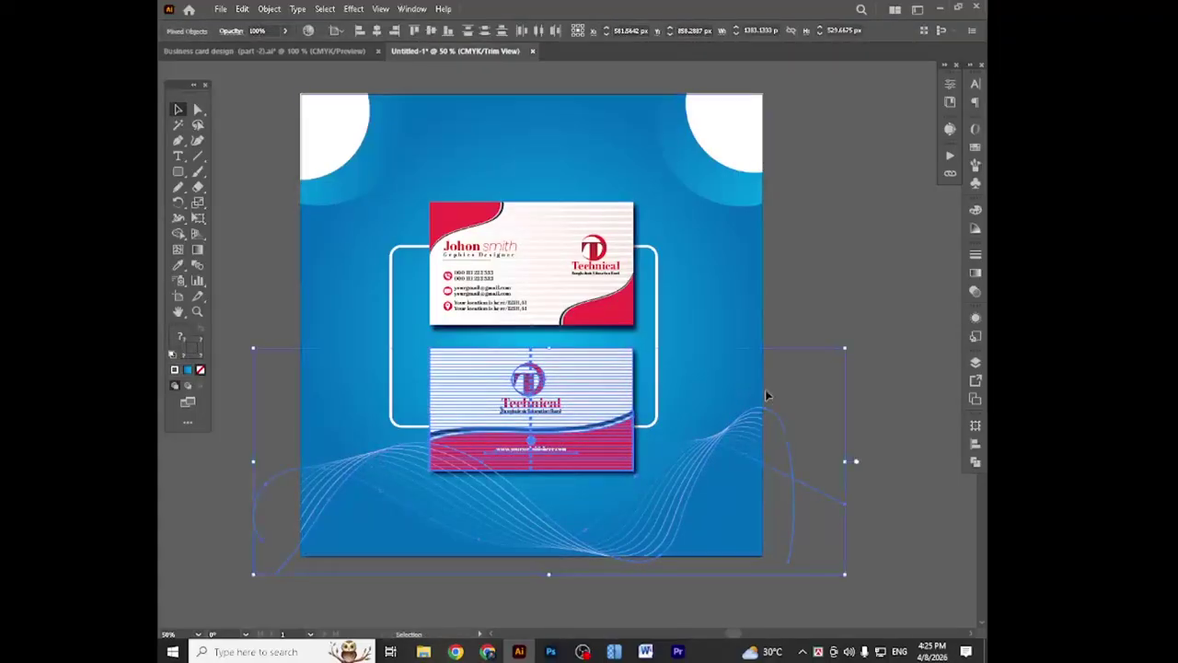
click(864, 293)
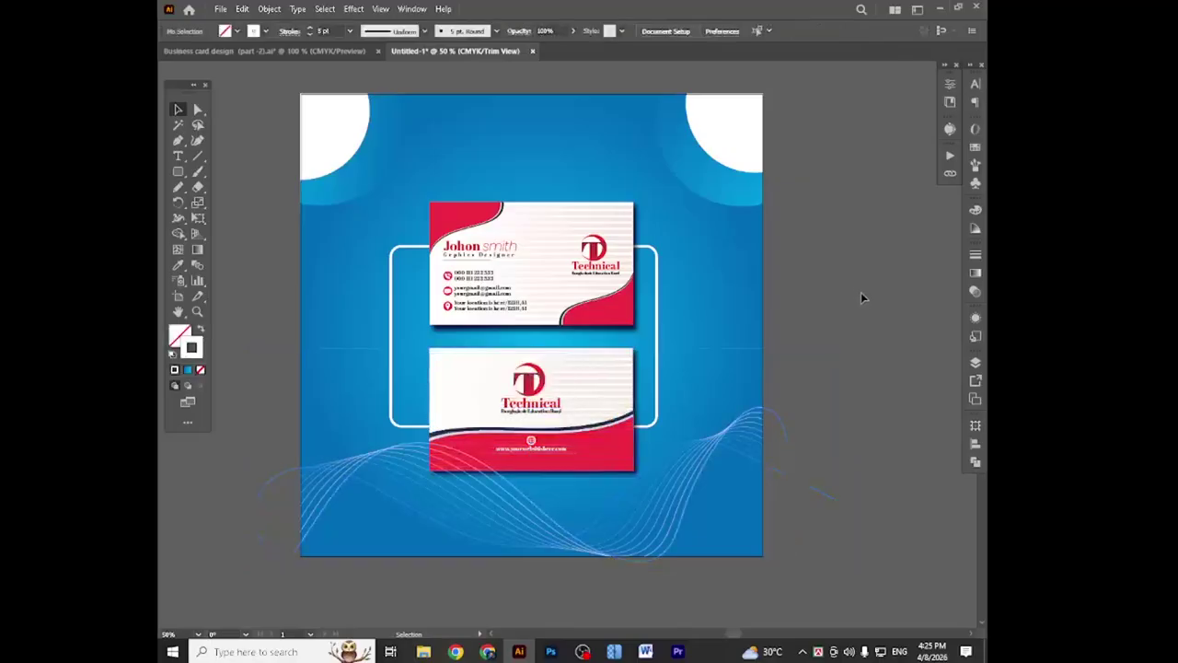
- Center the rounded frame horizontally on the artboard
click(658, 318)
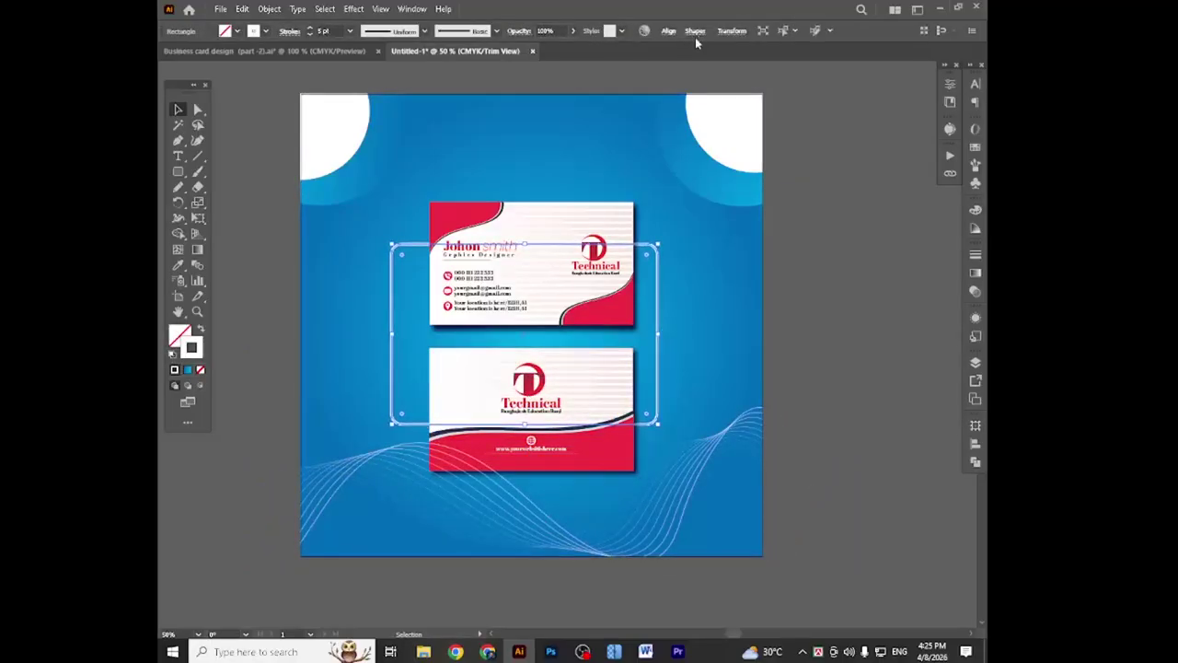
click(668, 30)
click(555, 68)
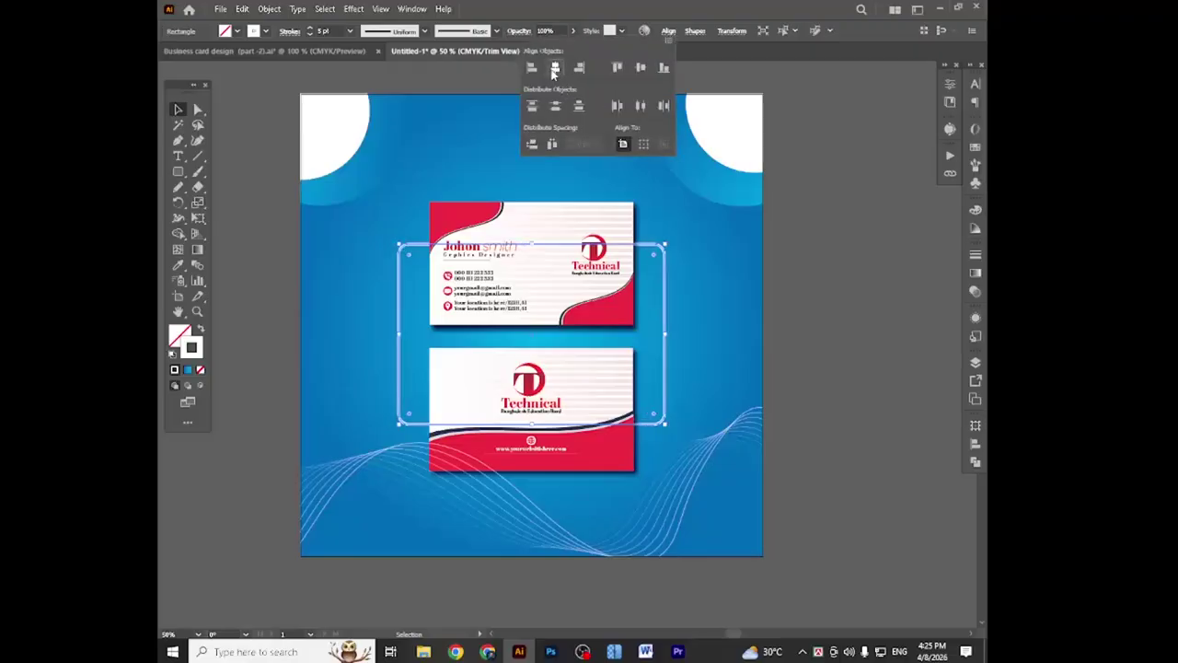
click(868, 348)
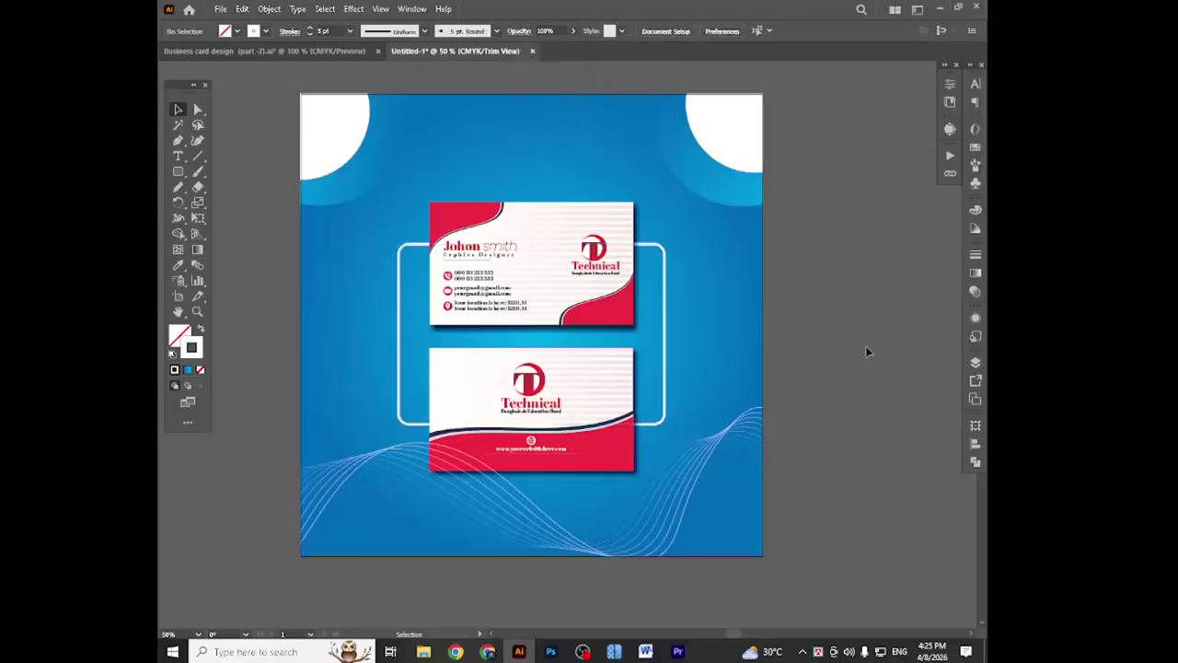
- Nudge the rounded frame down behind the cards and shorten it by raising its bottom edge
click(662, 313)
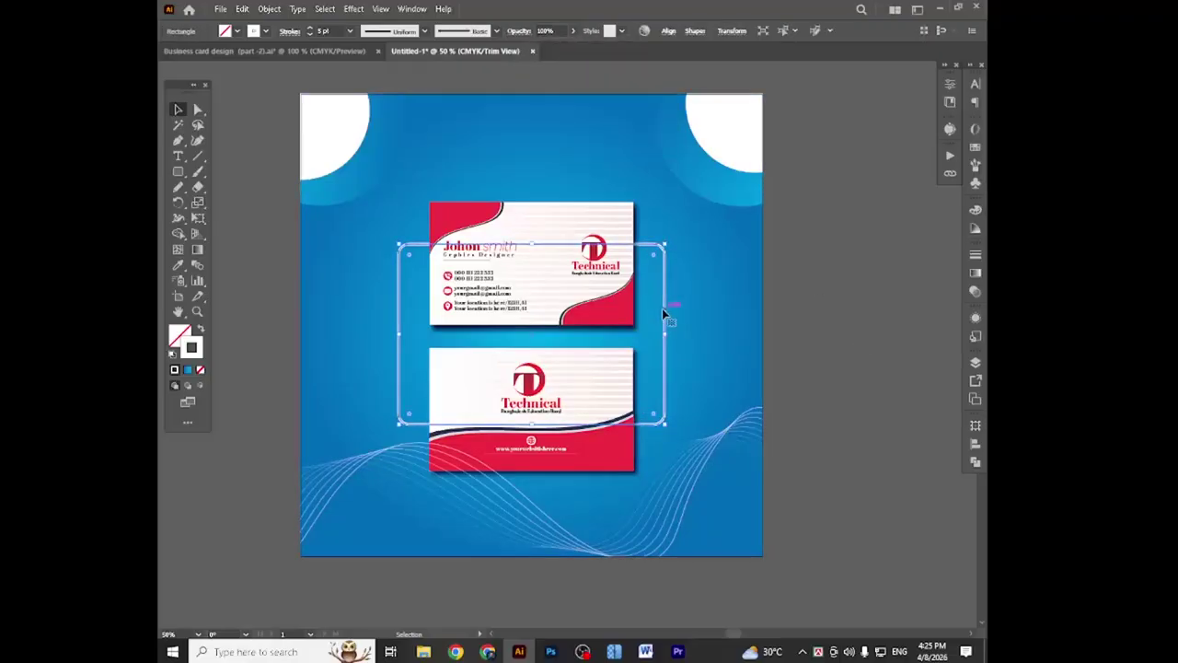
key(Down)
key(Down)
key(Down)
key(Down)
key(Down)
key(Down)
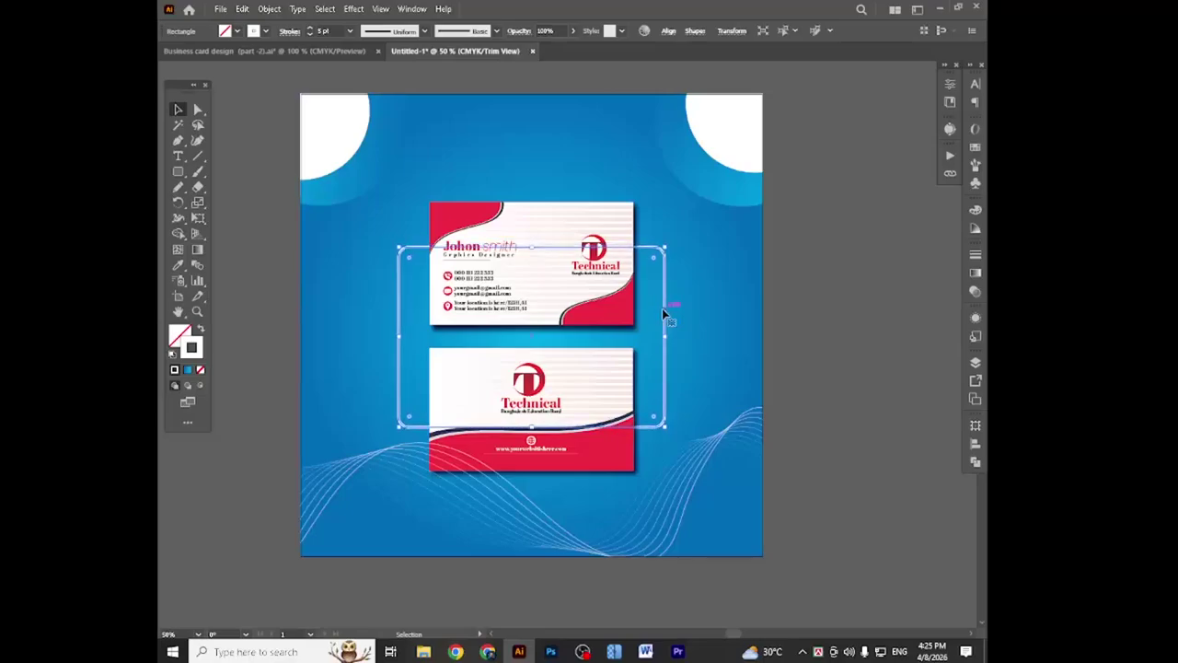
key(Down)
key(Down)
key(Down)
key(Down)
key(Down)
key(Down)
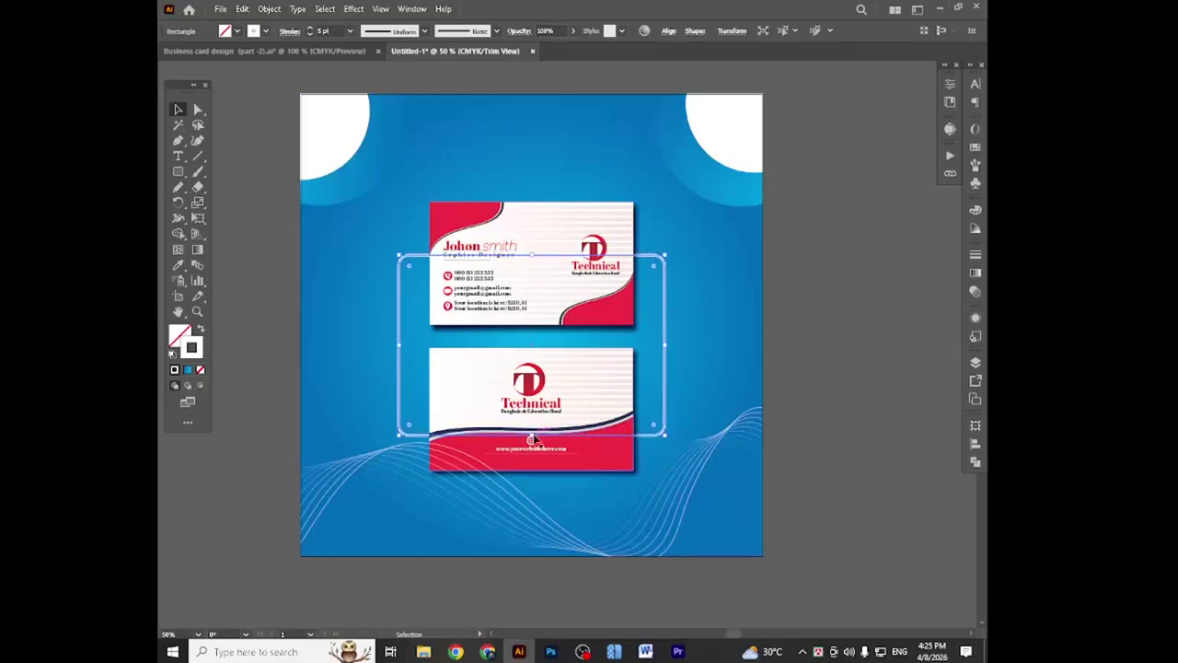
drag(531, 439, 532, 420)
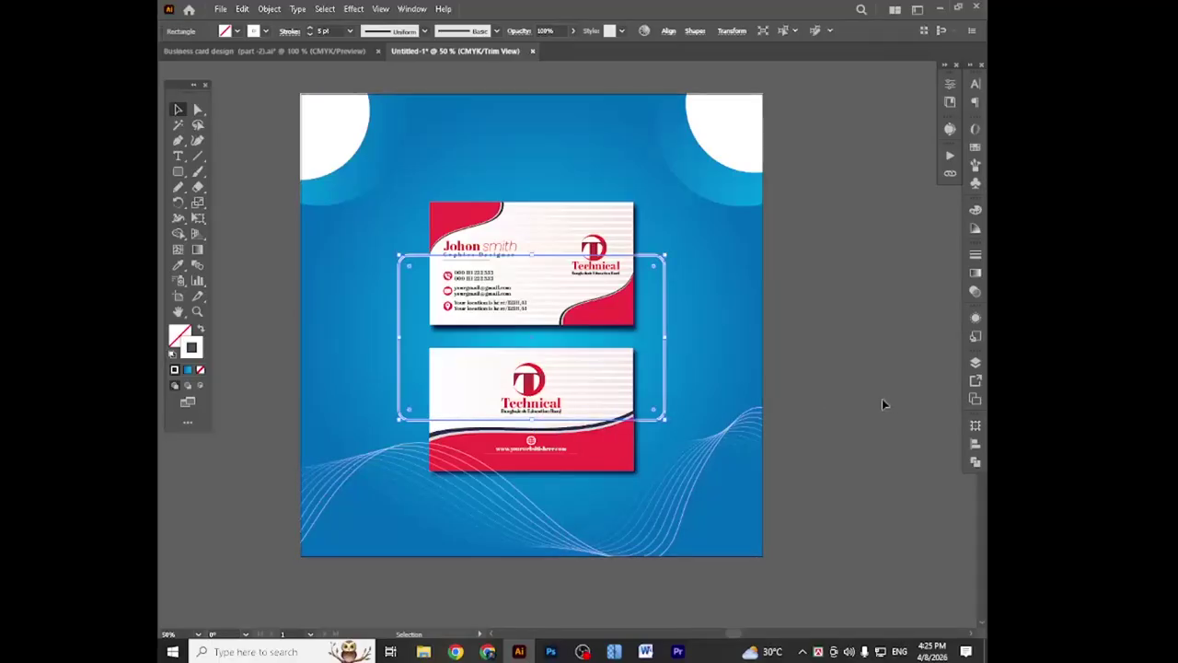
click(882, 403)
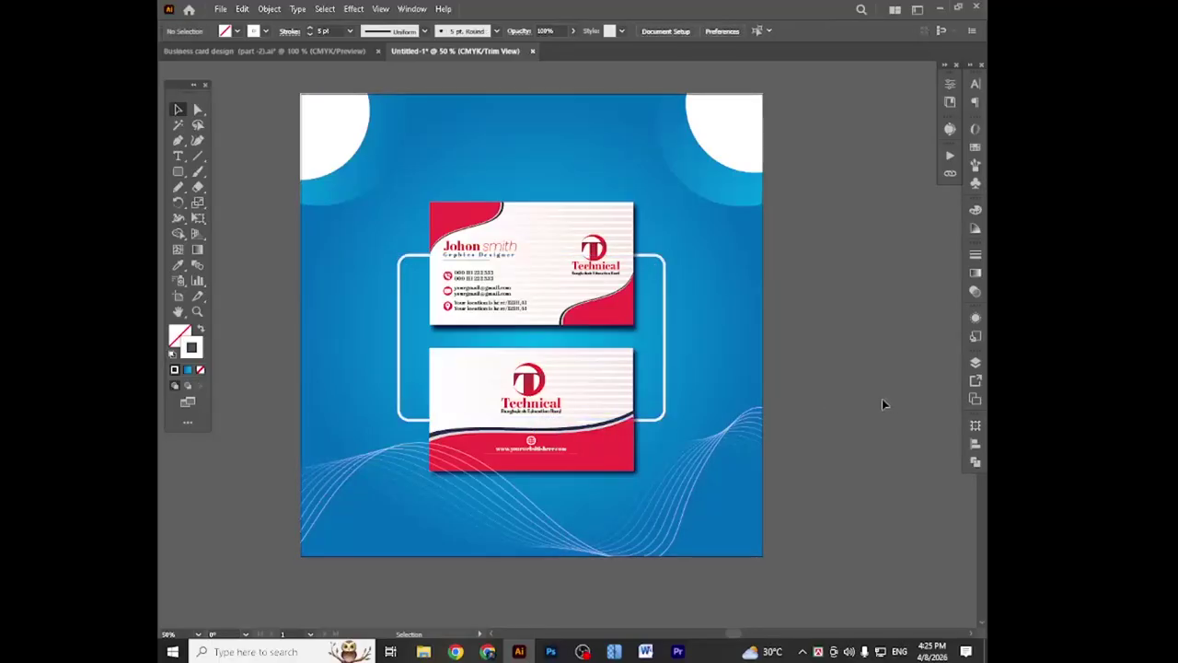
- Color the rounded frame's stroke yellow by setting its Y value to 100%
click(664, 294)
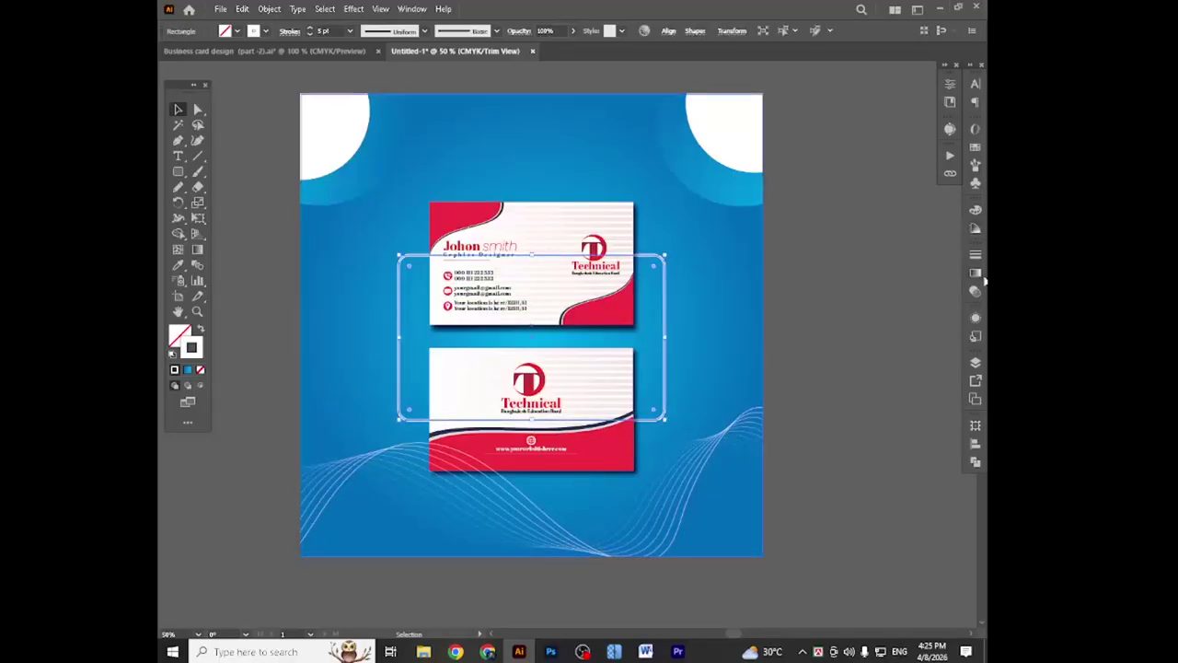
click(976, 210)
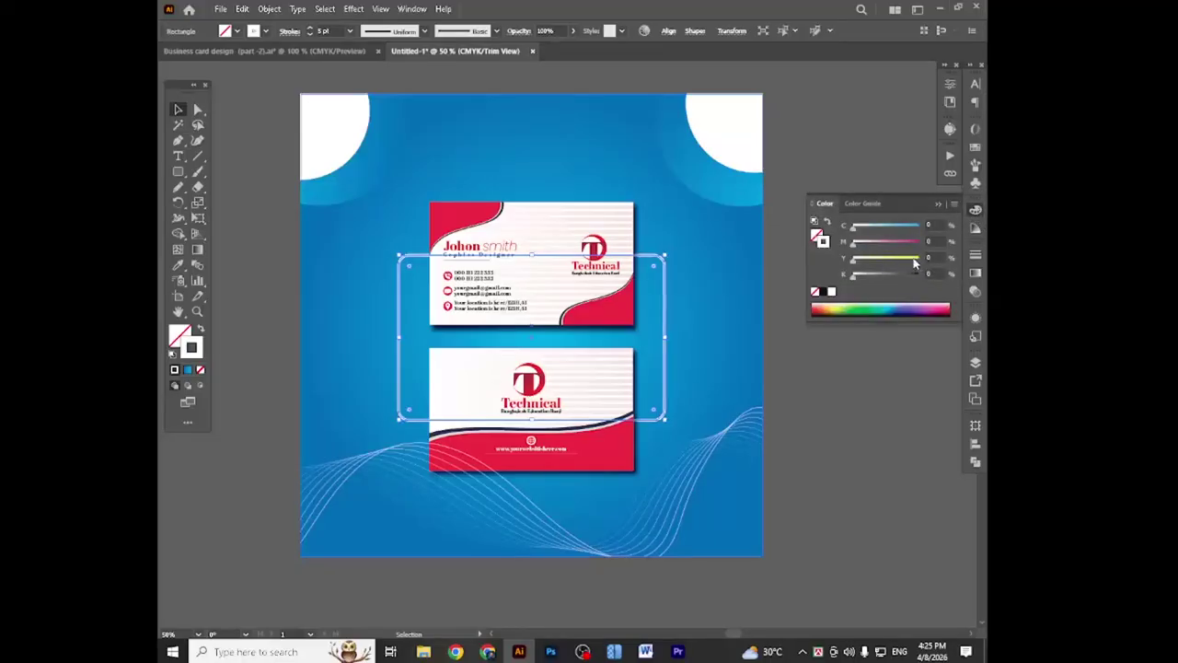
drag(914, 260, 936, 261)
click(893, 400)
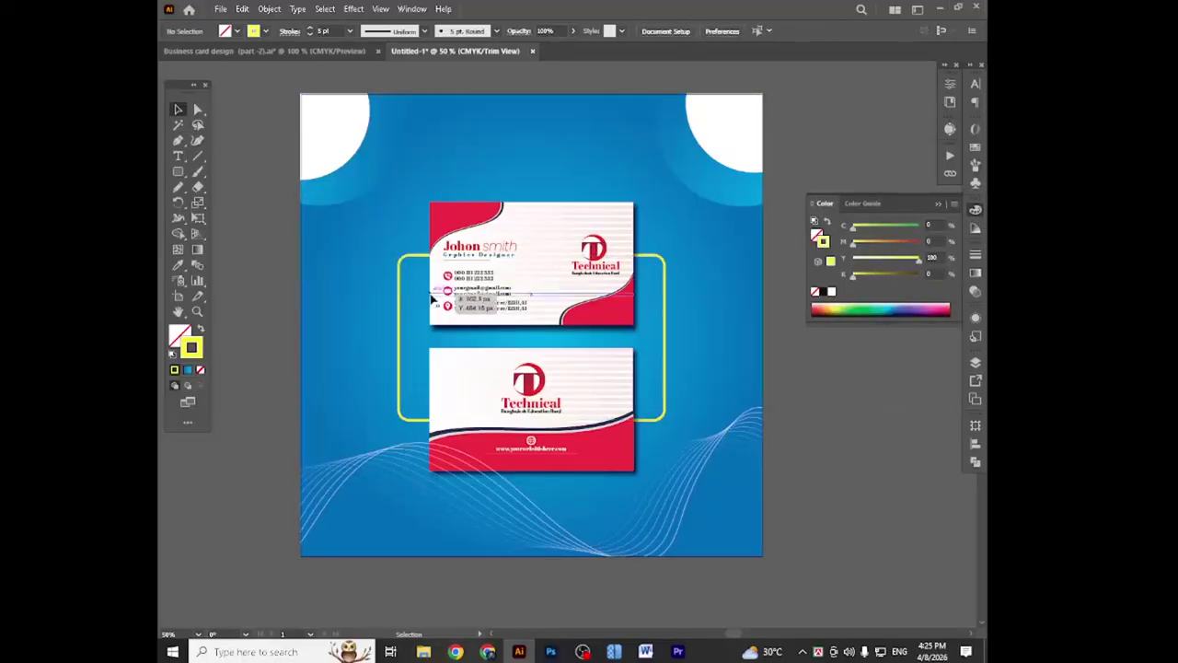
- Draw a narrow vertical rectangle over the middle of the frame's left side, with a yellow fill and no stroke
click(178, 172)
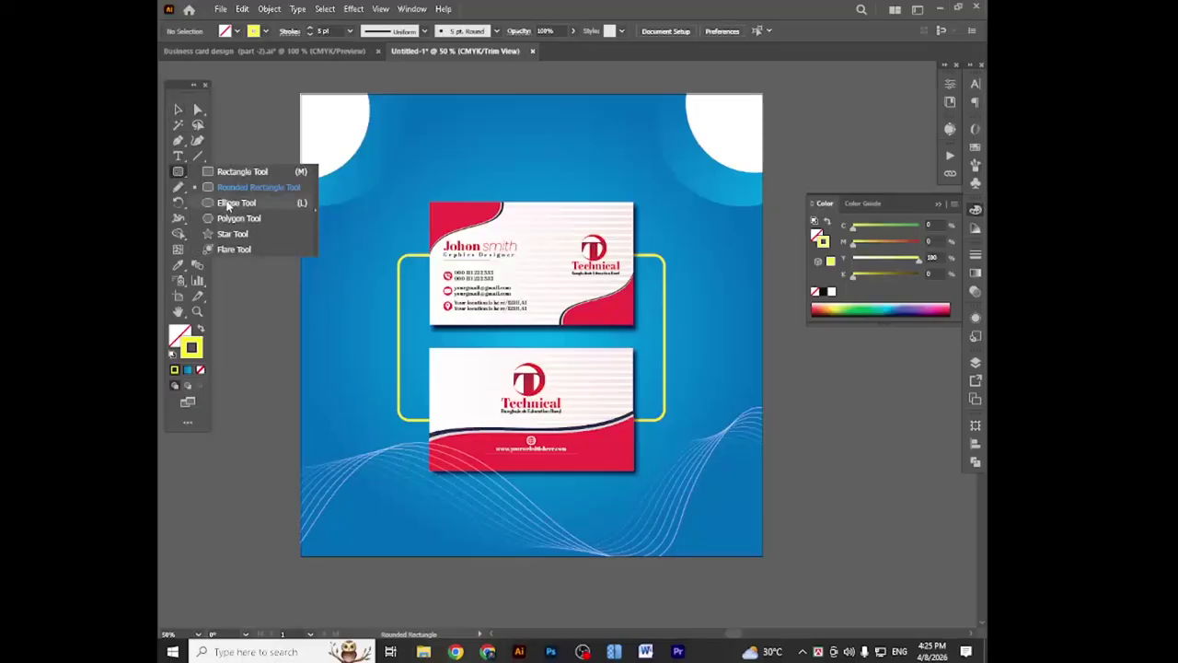
click(241, 171)
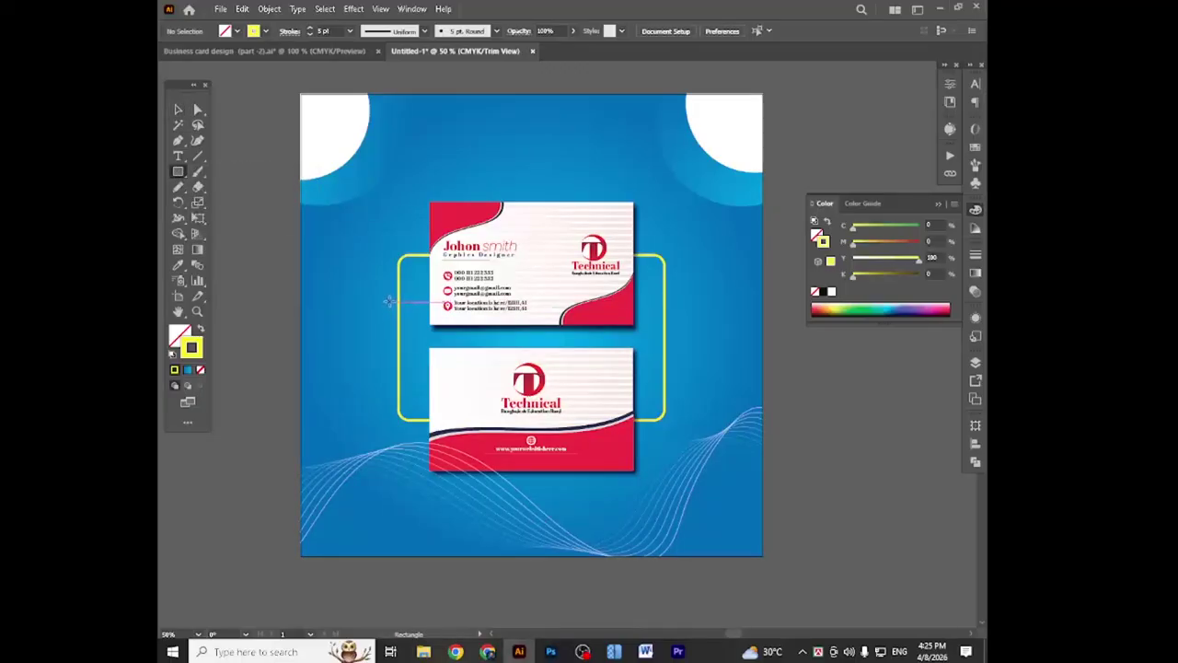
drag(389, 301, 407, 379)
click(197, 328)
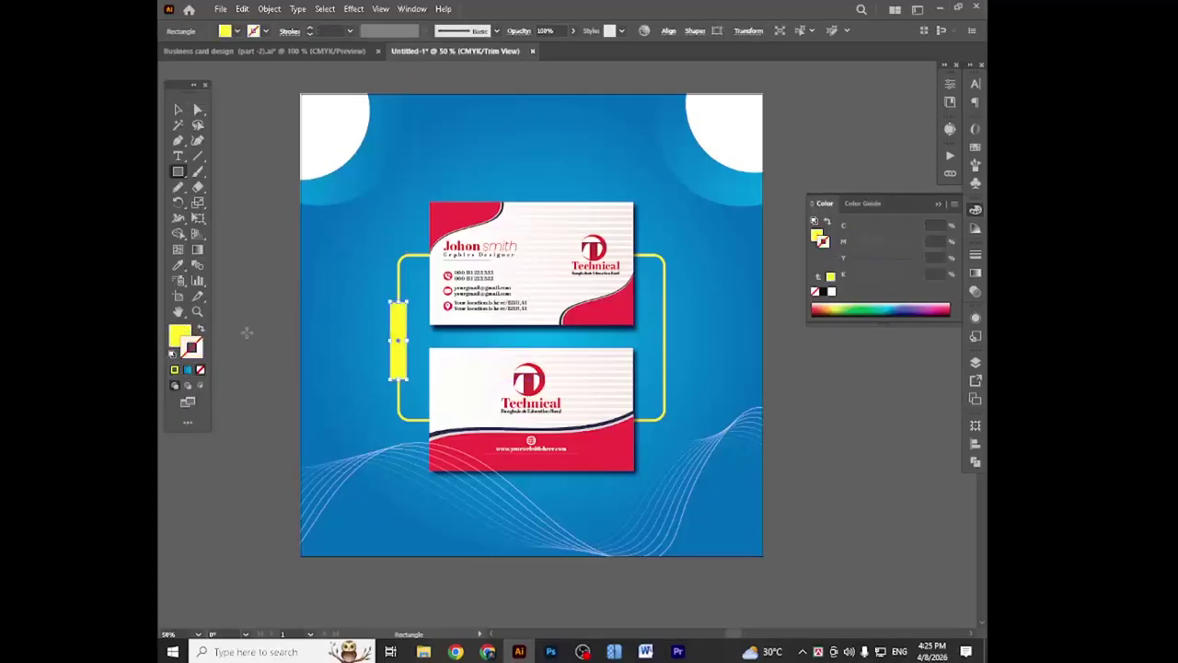
- Change the narrow rectangle's fill to white by setting its Y value to 0%
click(177, 110)
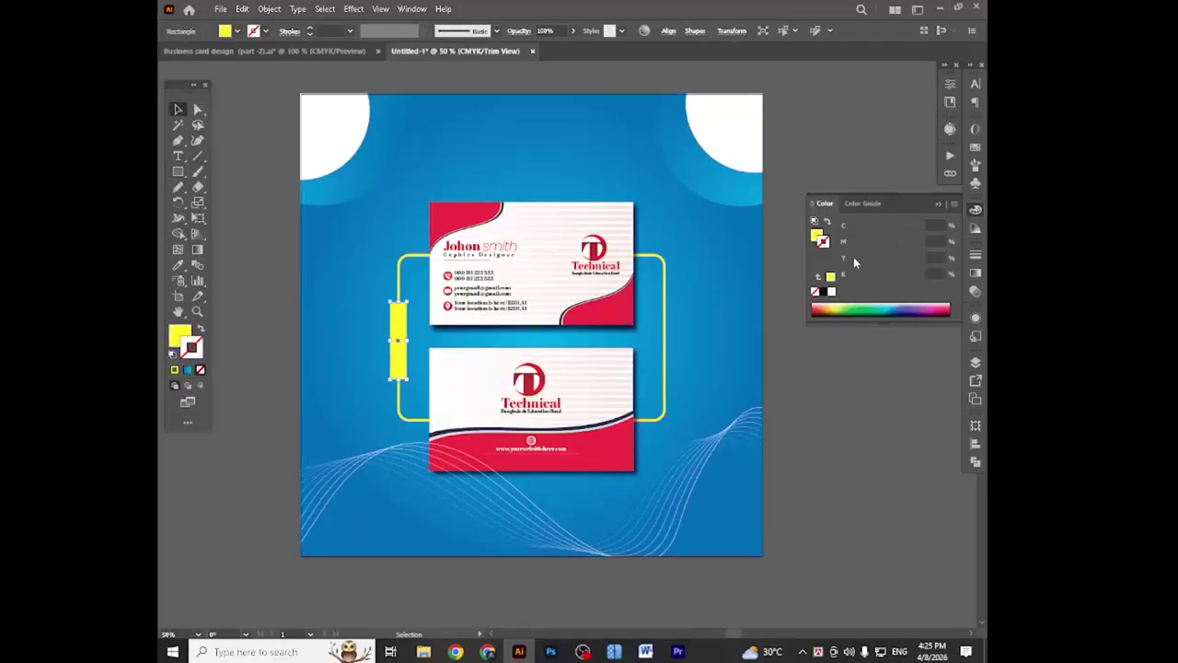
click(818, 237)
drag(876, 264, 833, 267)
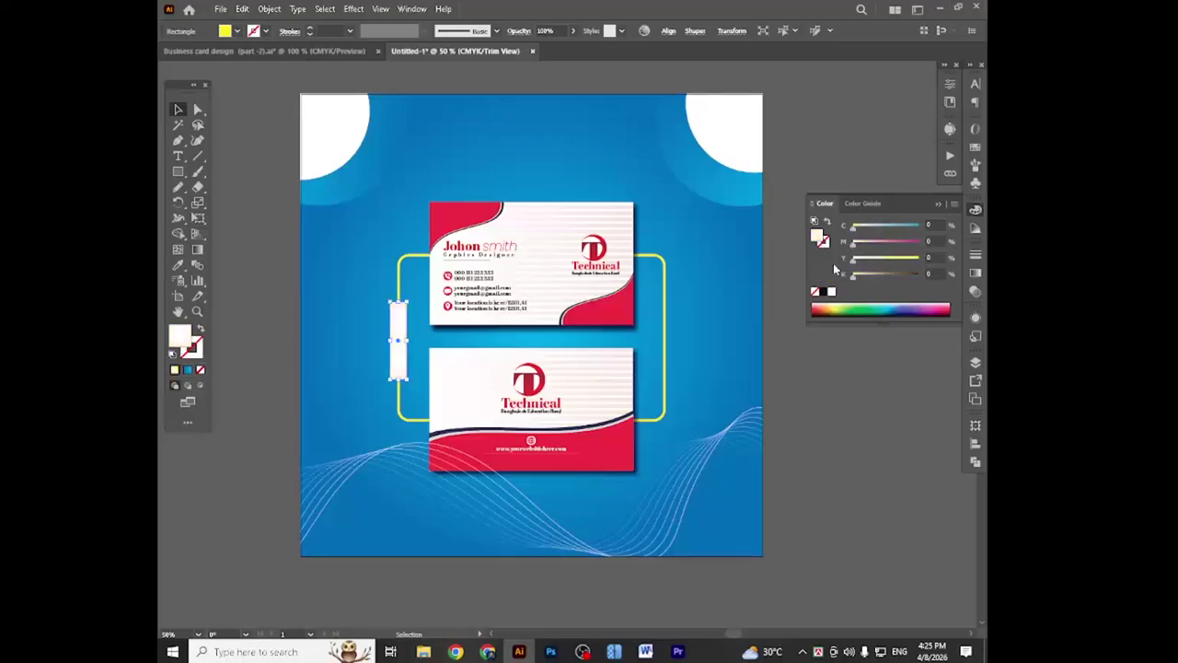
click(856, 449)
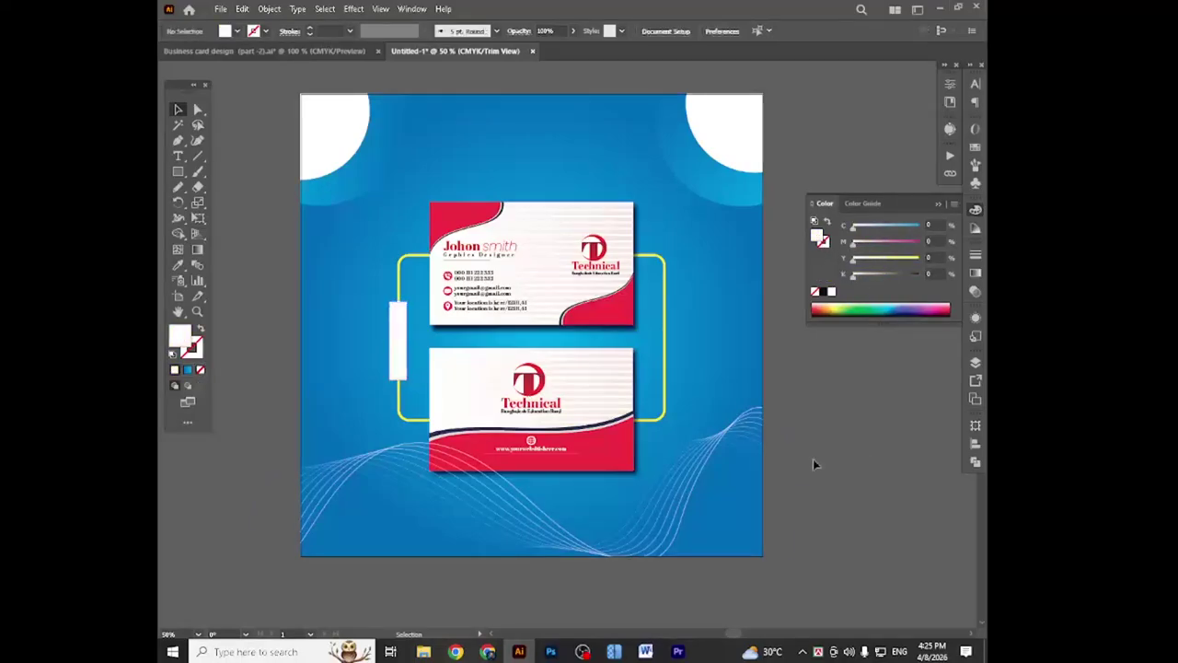
- Narrow the white rectangle on the frame's left side symmetrically about its center
click(403, 342)
key(ctrl+plus)
key(ctrl+plus)
key(ctrl+plus)
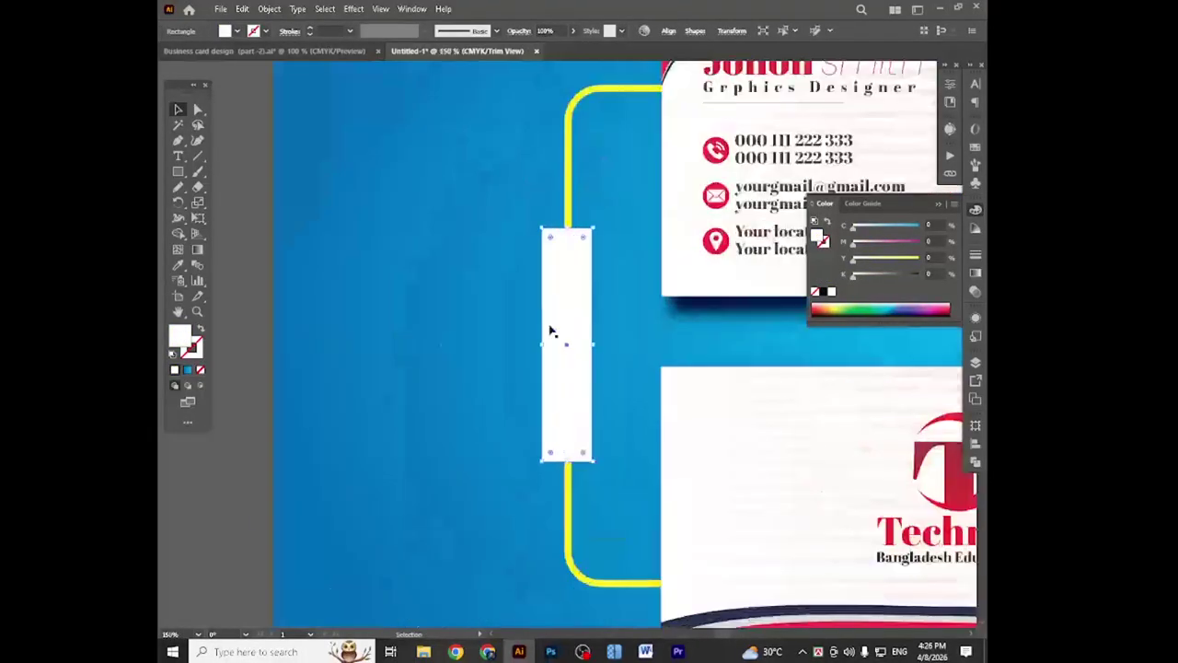
drag(593, 342, 581, 342)
click(286, 285)
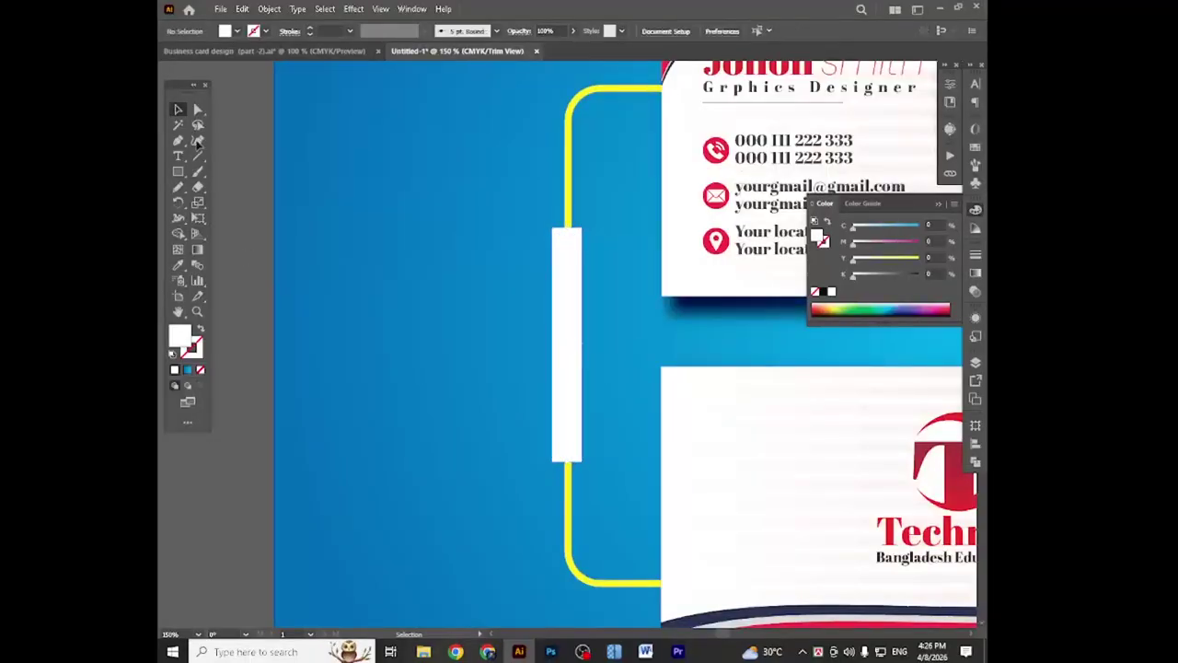
- Try to slant the ends of the white rectangle by raising its left edge, and undo it
click(198, 111)
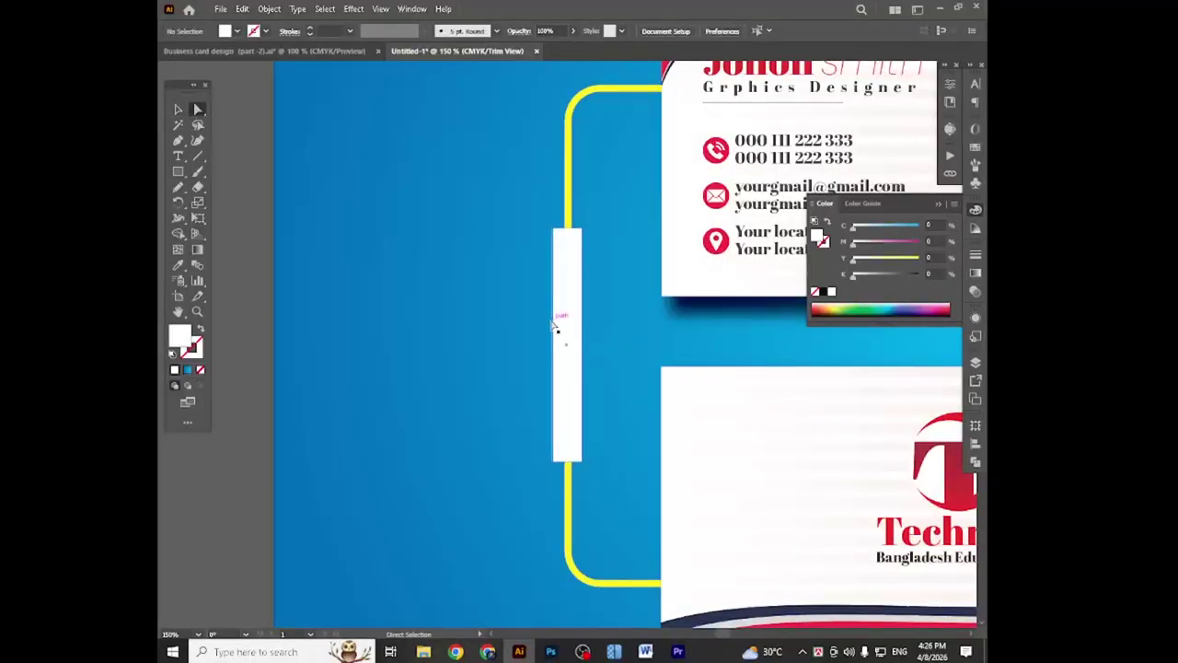
drag(555, 324, 555, 309)
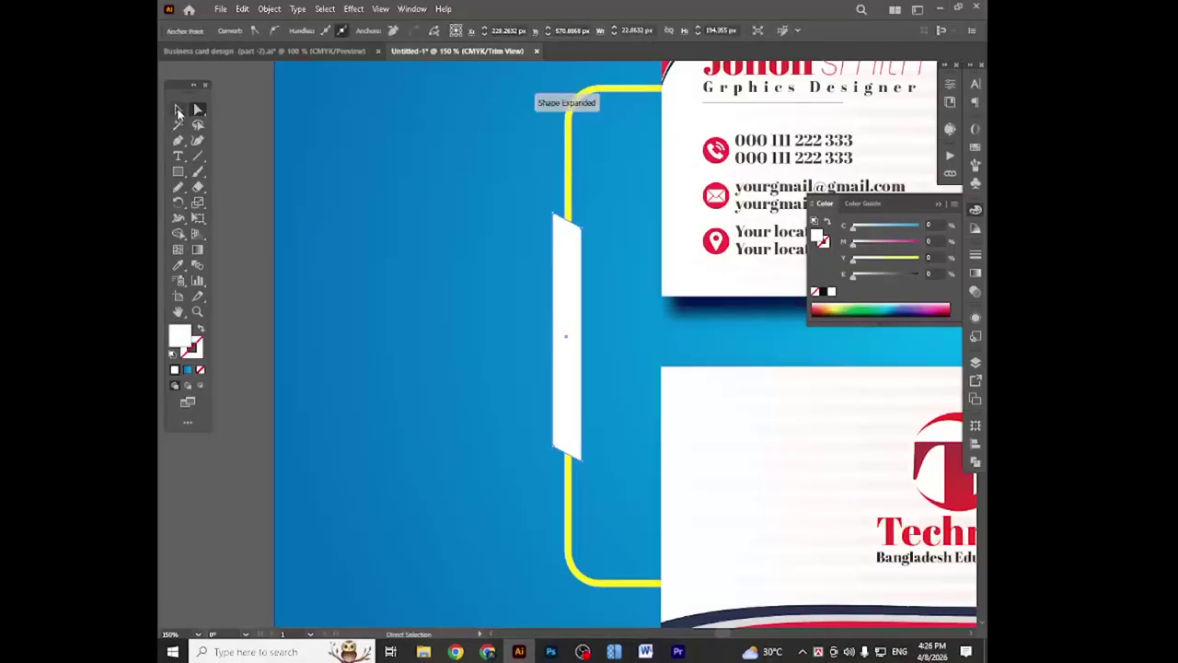
click(179, 111)
click(255, 221)
key(ctrl+0)
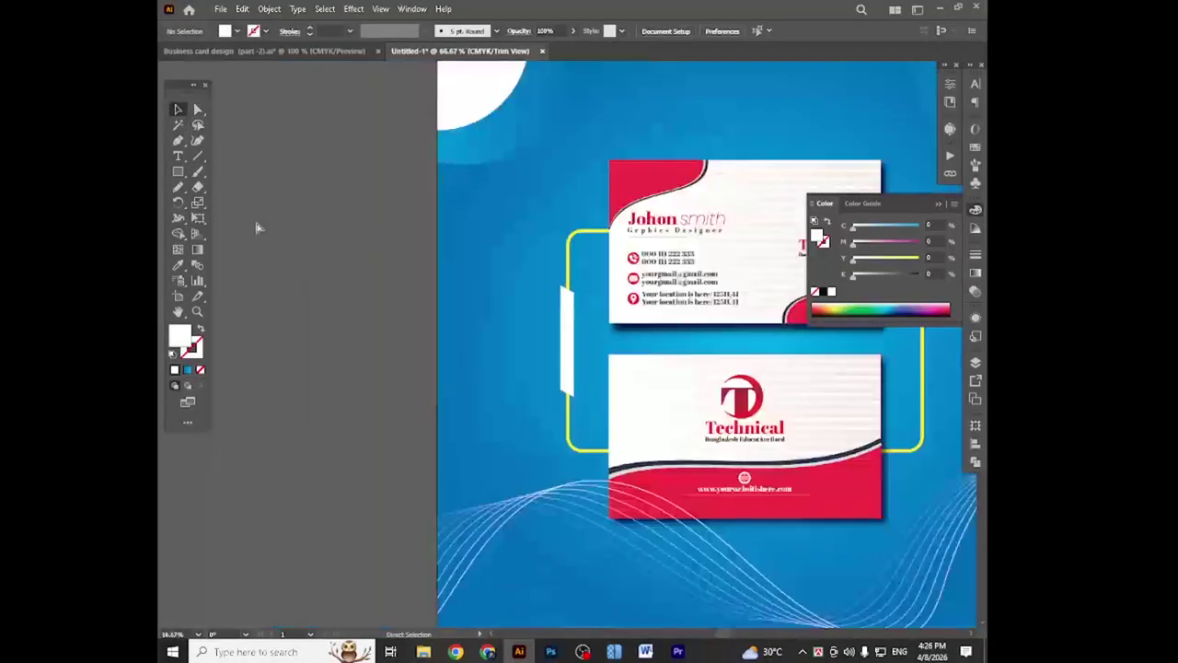
drag(681, 371, 540, 366)
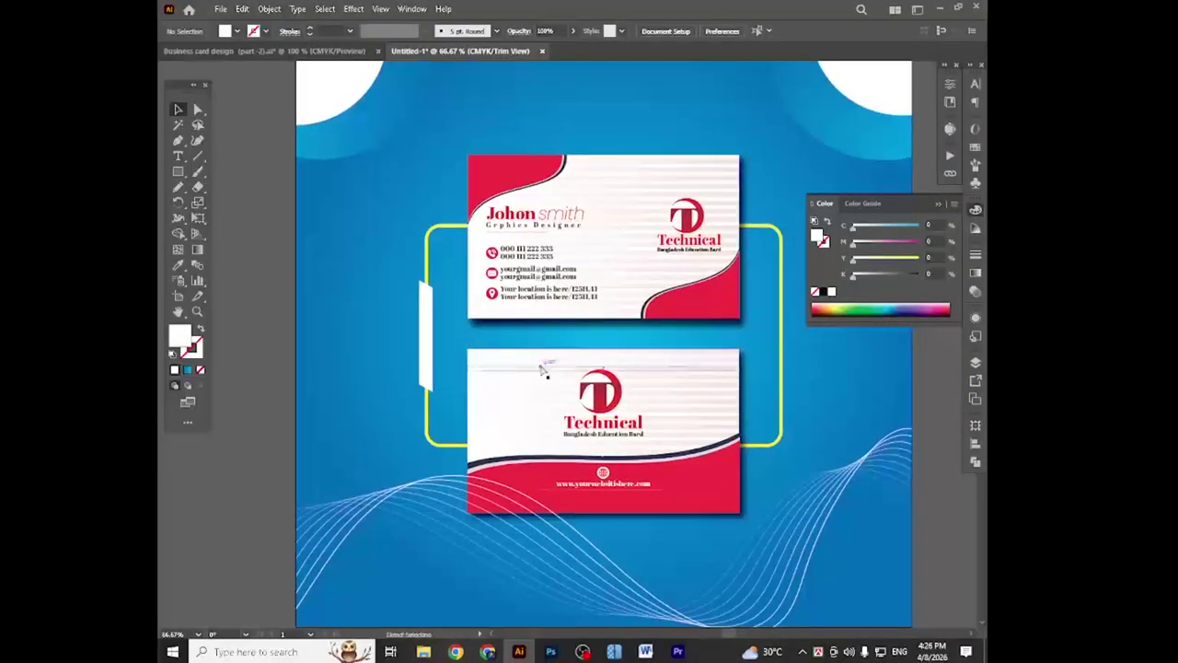
key(ctrl+z)
- Round all corners of the white rectangle to a radius of about 4 px
scroll(632, 348, right, 1)
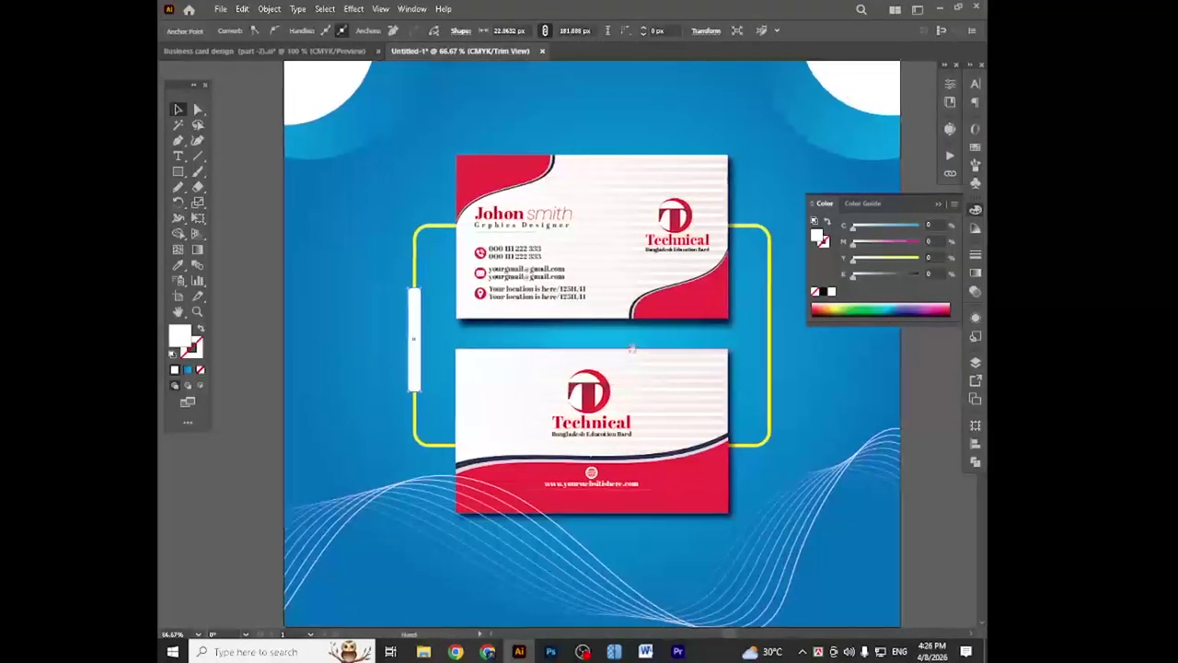
key(ctrl+equal)
key(ctrl+equal)
key(ctrl+equal)
key(ctrl+equal)
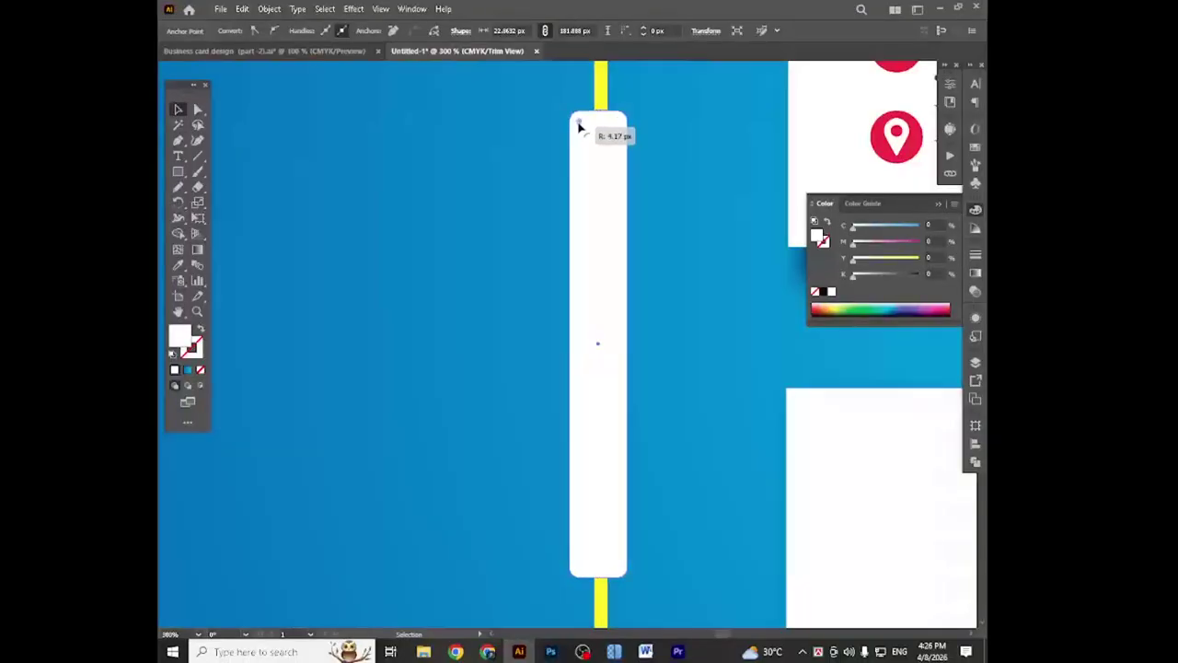
key(a)
key(ctrl+minus)
key(ctrl+minus)
key(ctrl+minus)
key(ctrl+minus)
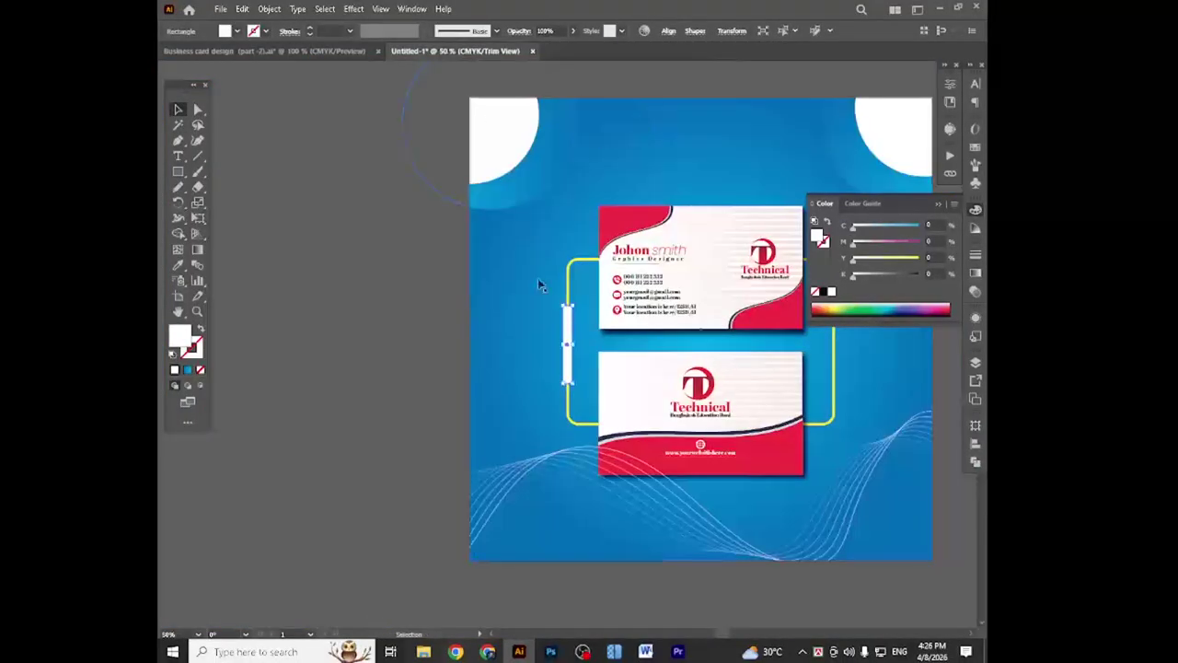
click(443, 349)
- Duplicate the rounded white bar horizontally onto the middle of the frame's right side
drag(758, 401, 547, 398)
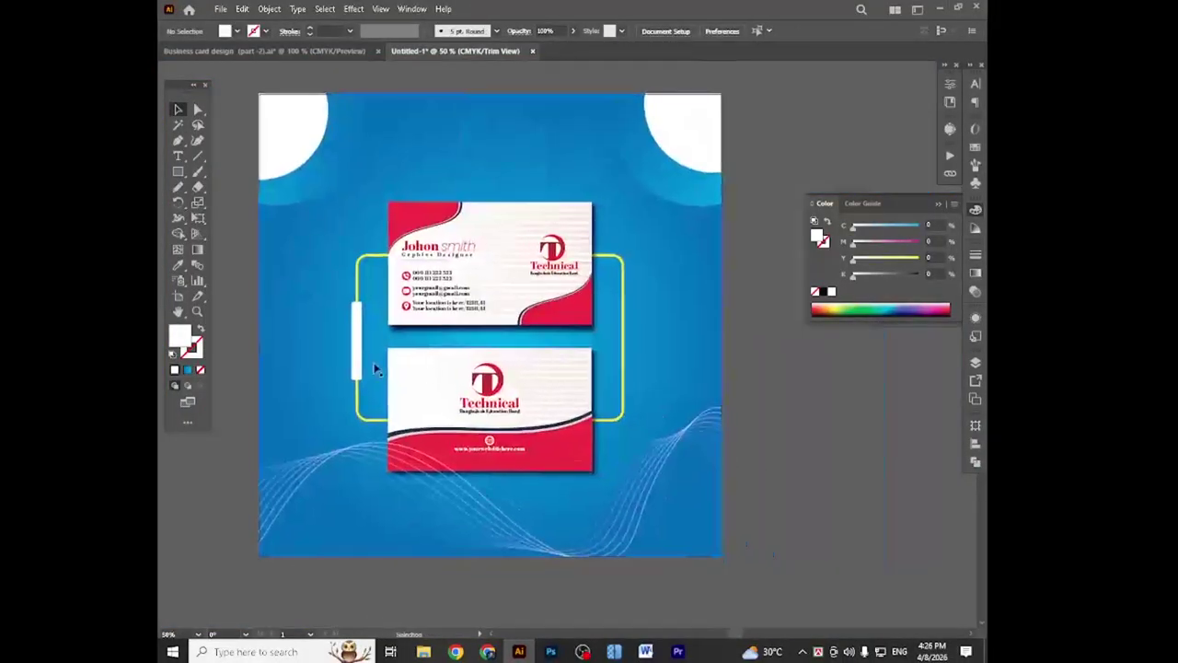
click(357, 329)
drag(362, 324, 623, 346)
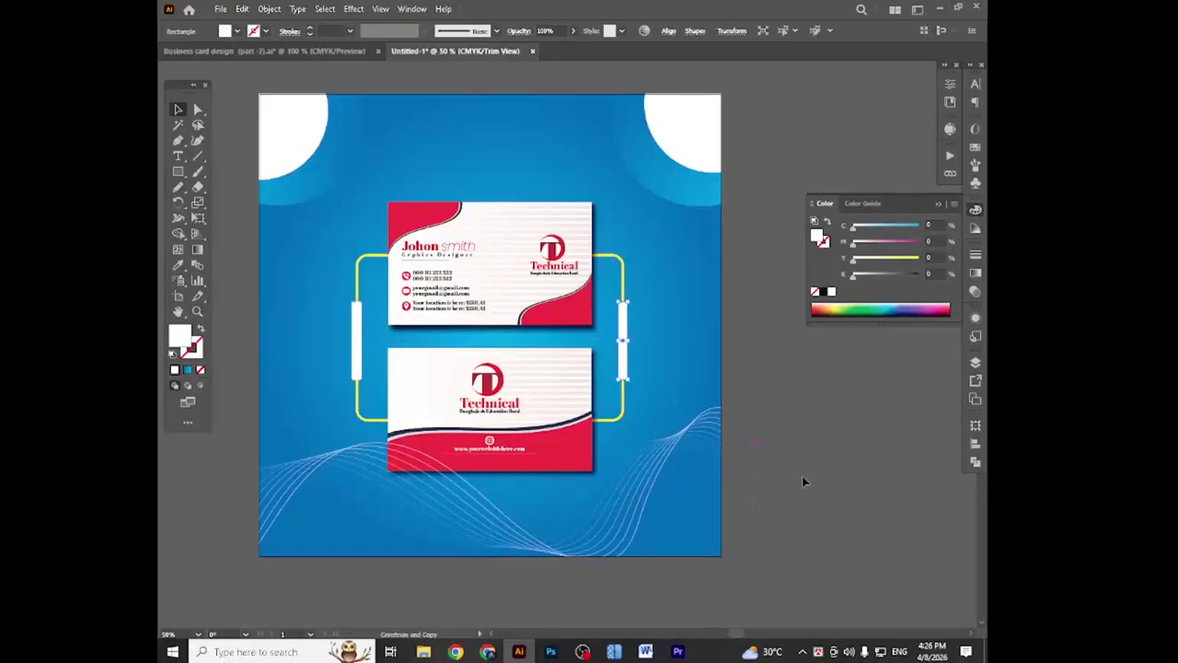
click(825, 494)
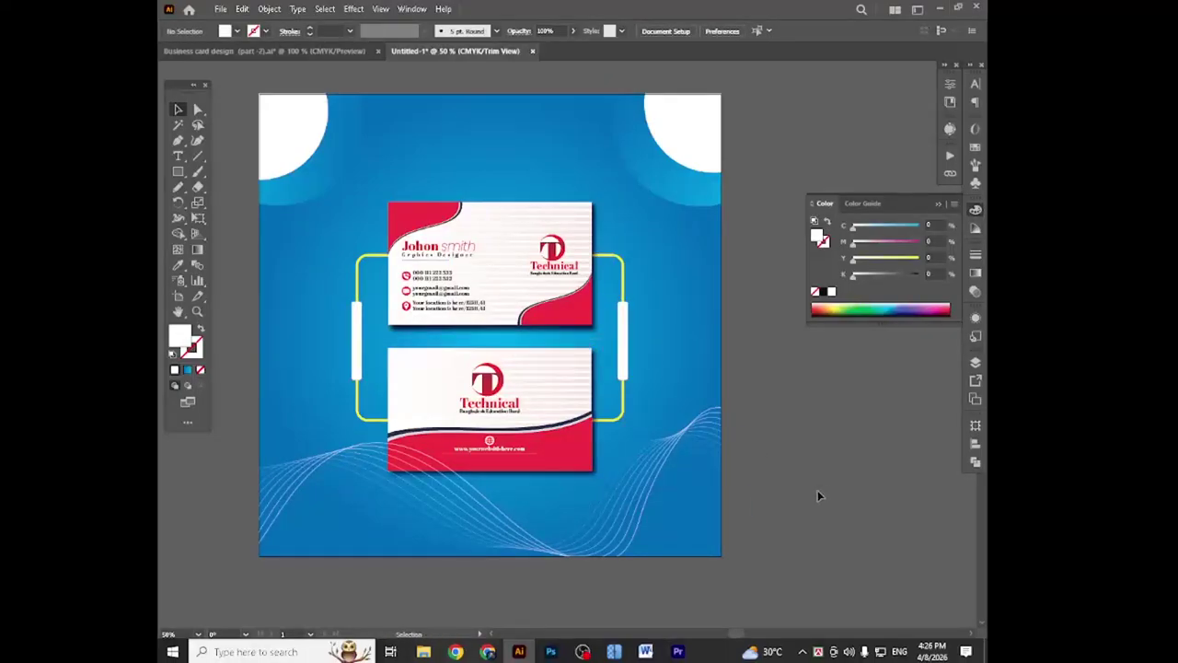
- Fill the right bar with the background's blue gradient and redirect the gradient downward along the bar
click(623, 343)
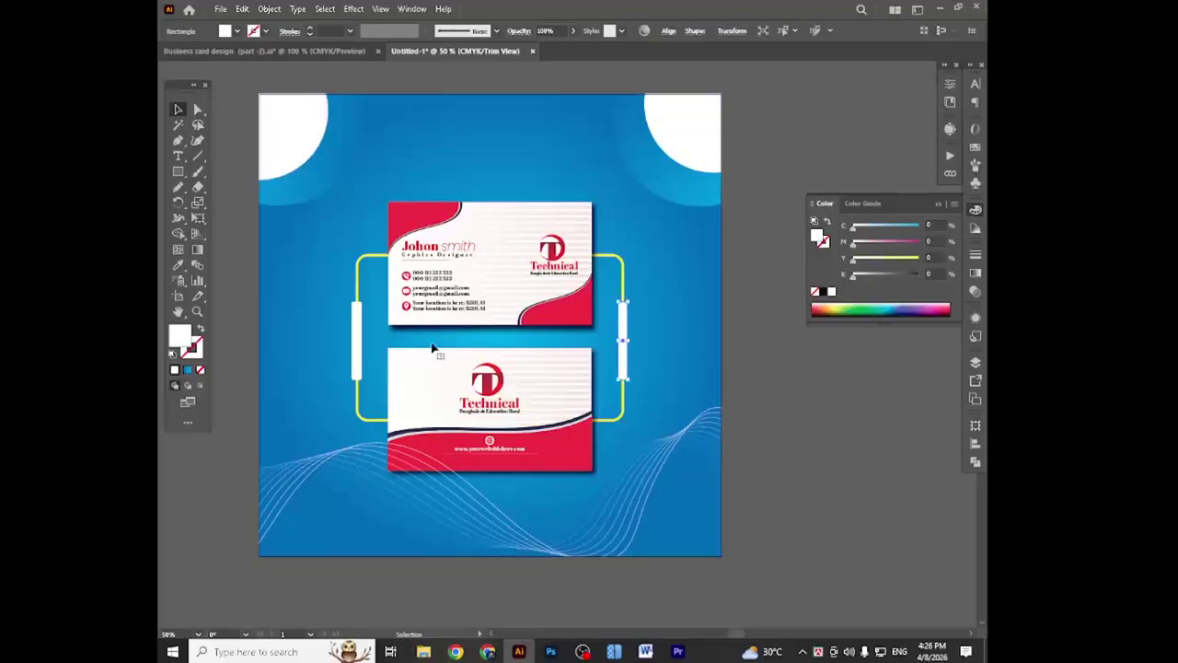
key(i)
click(691, 319)
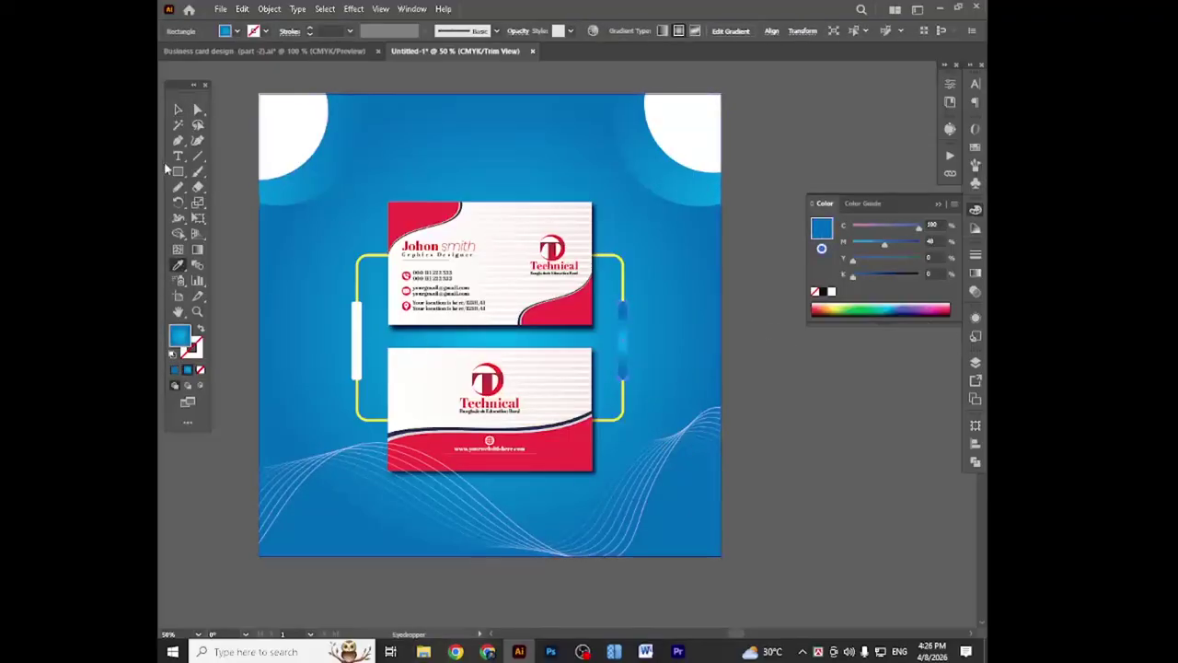
click(197, 249)
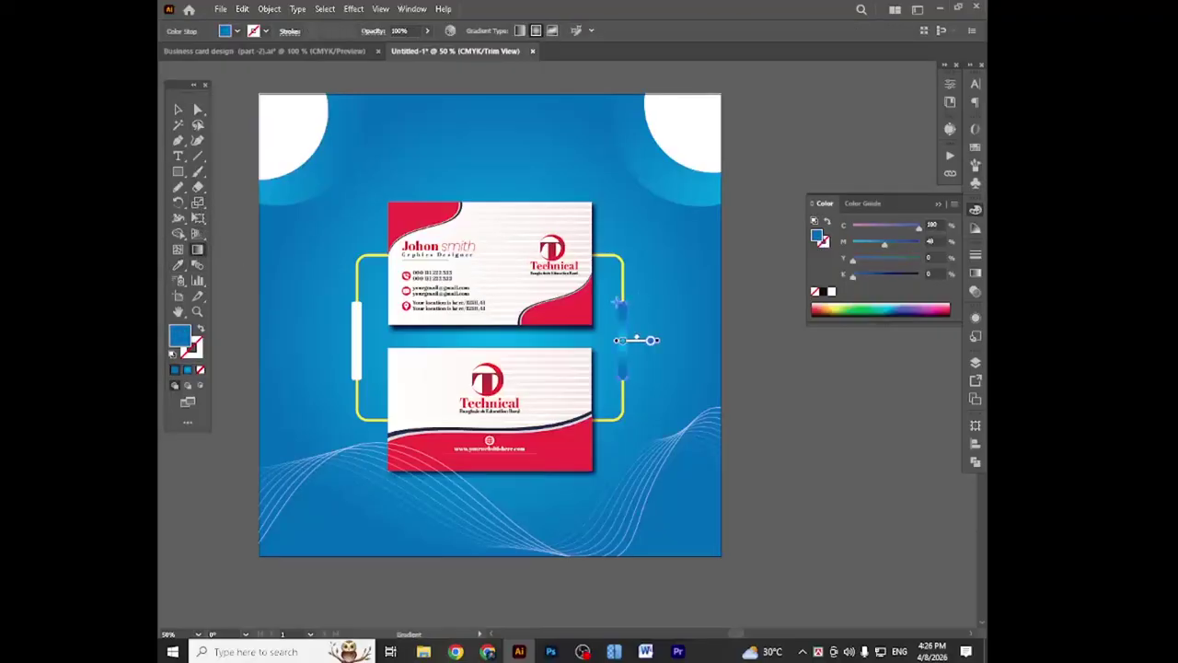
drag(615, 289, 625, 368)
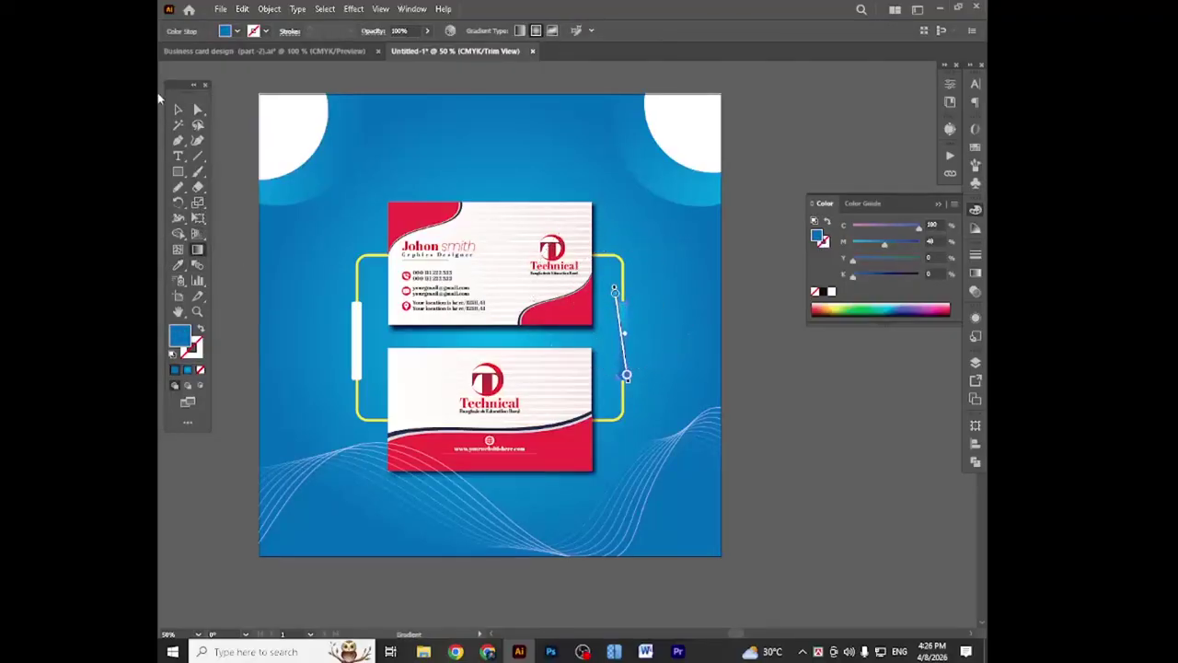
click(178, 108)
click(837, 416)
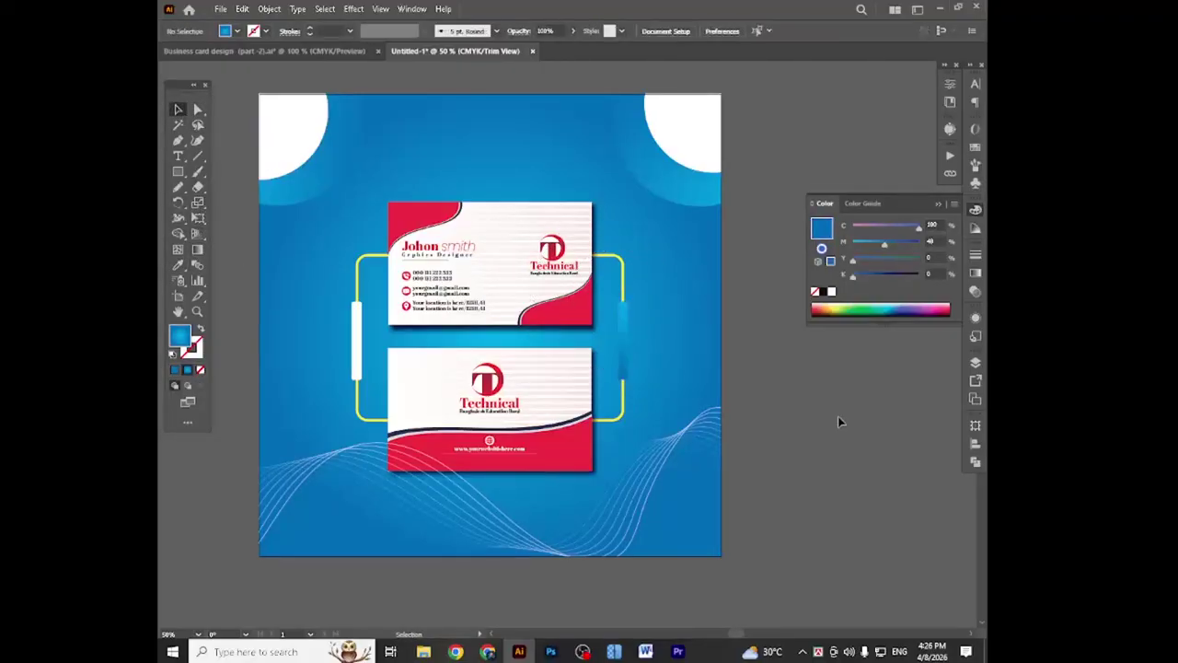
- Redraw the right bar's radial gradient from above the bar to well below it
click(625, 354)
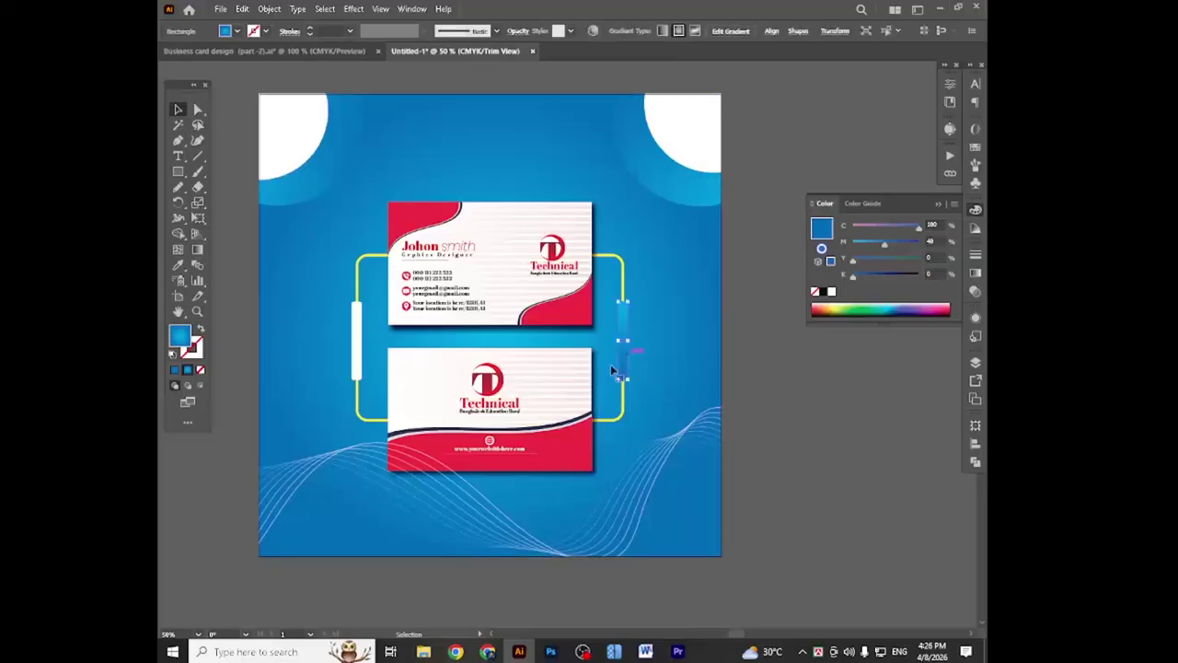
click(197, 249)
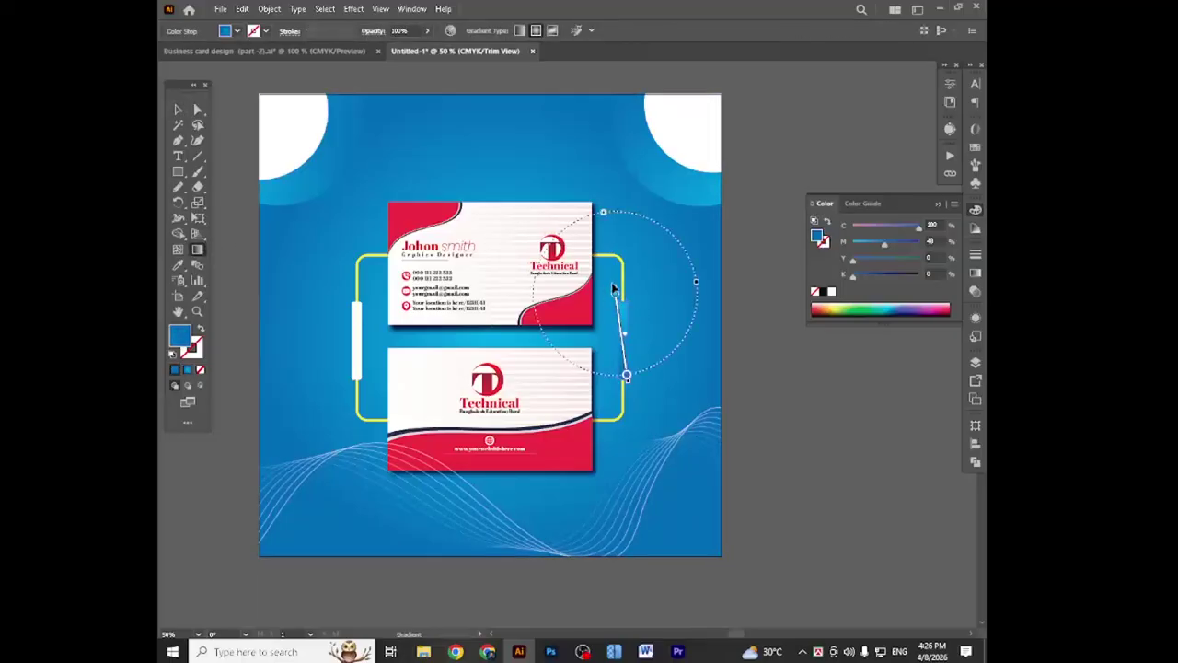
drag(612, 276, 656, 448)
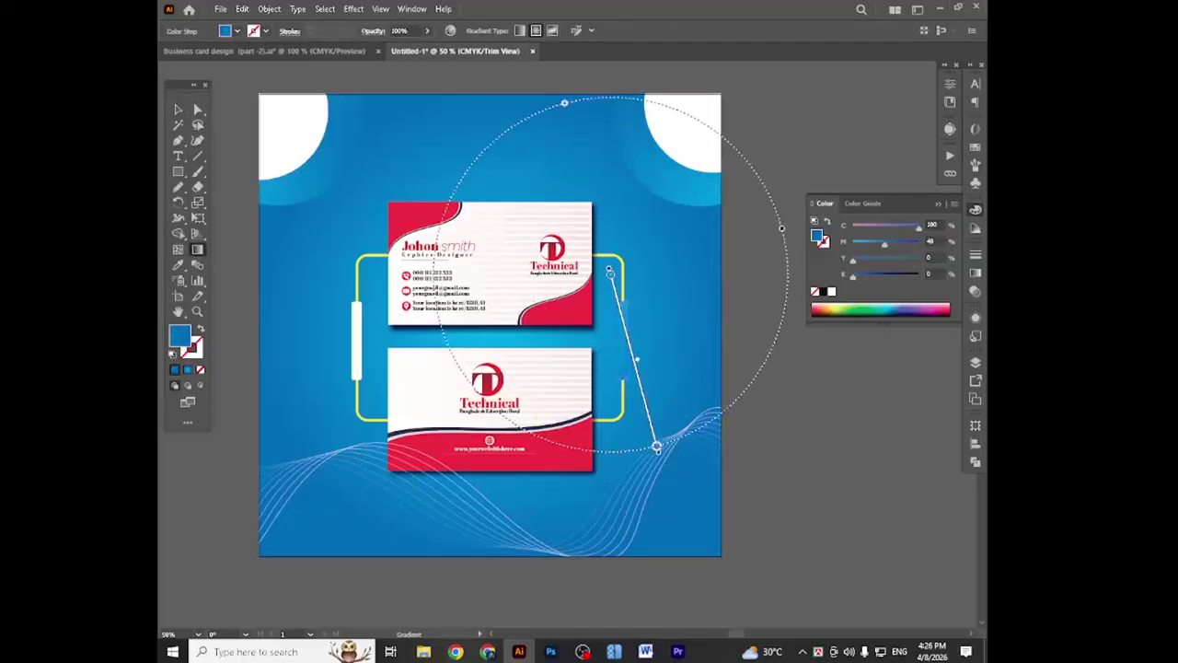
click(178, 109)
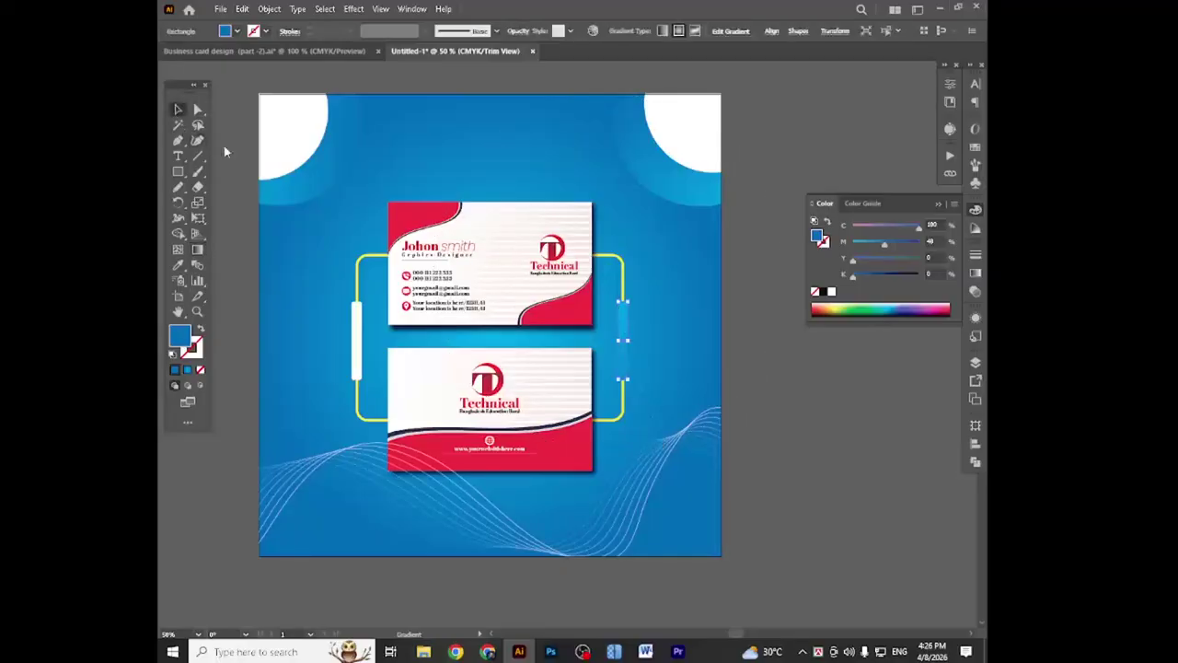
click(836, 511)
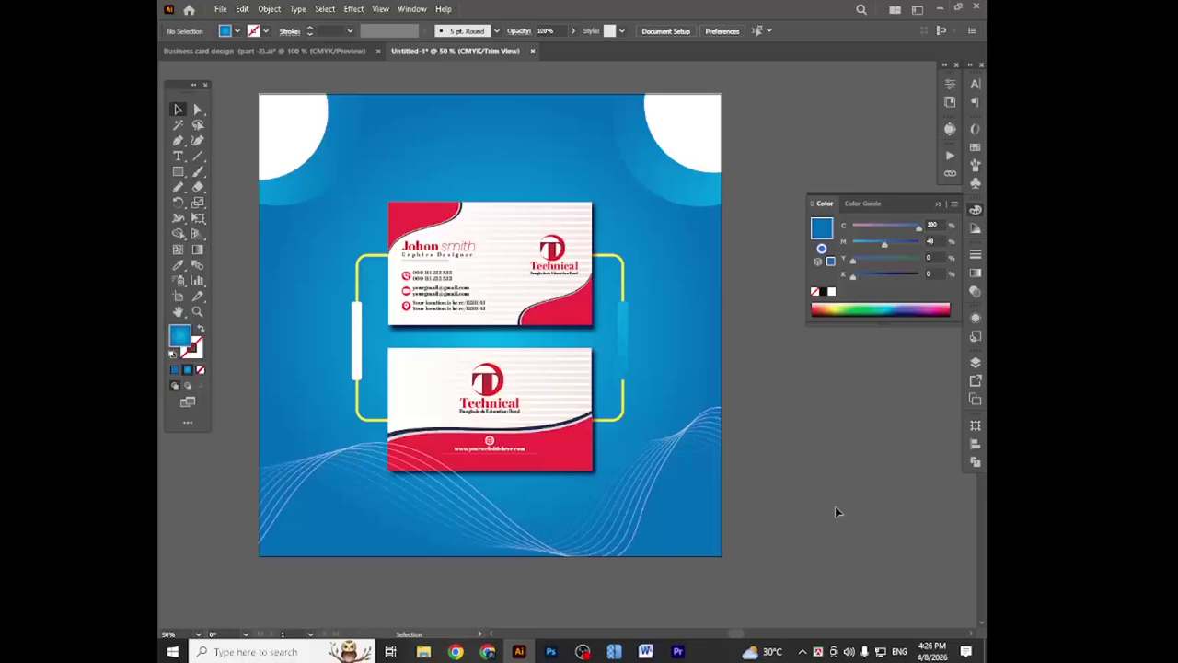
- Delete the gradient-filled bar, and undo back to the plain white copy on the frame's right side
click(623, 329)
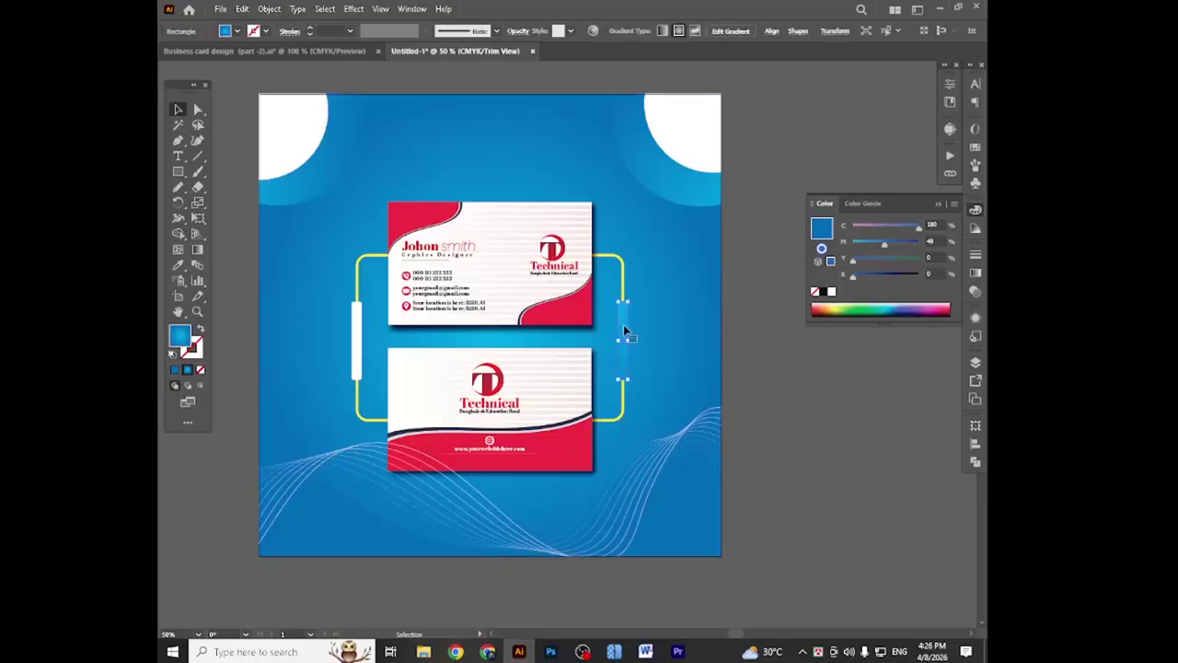
key(Delete)
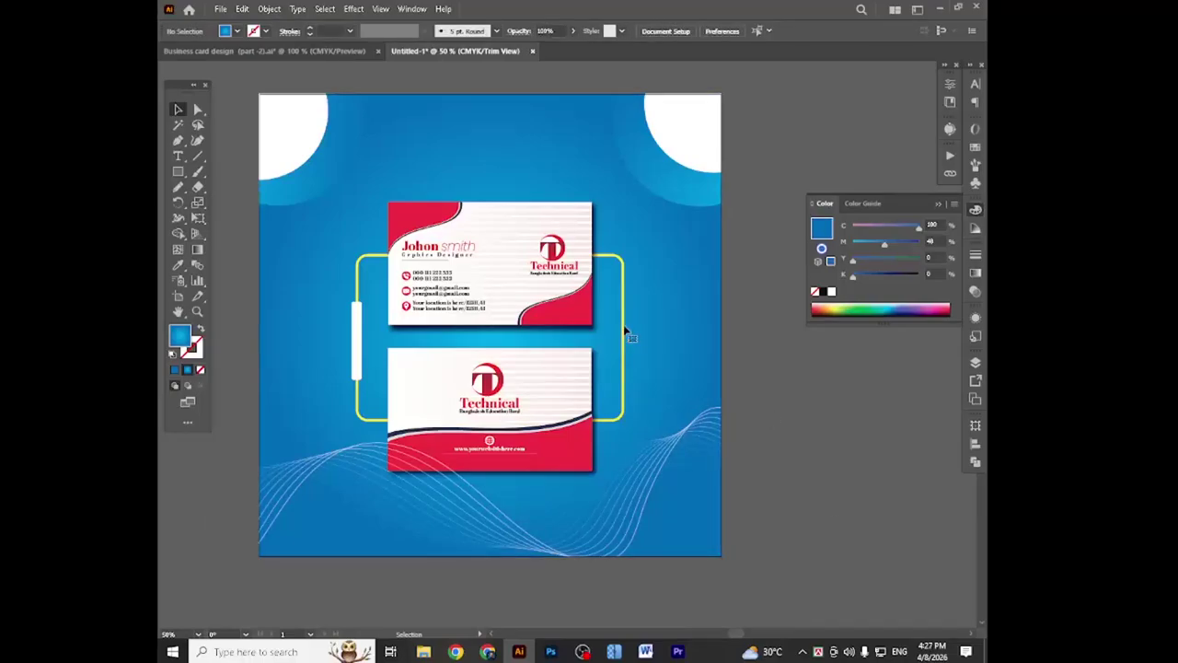
key(ctrl+z)
key(ctrl+z)
key(ctrl+z)
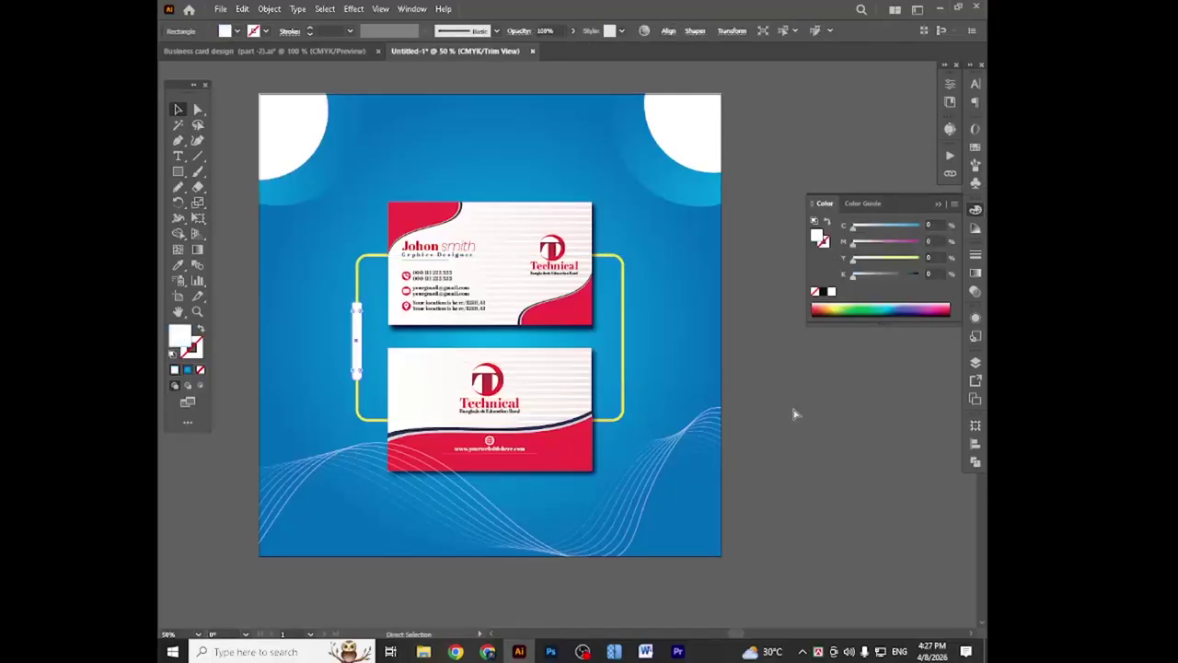
key(ctrl+shift+z)
click(782, 418)
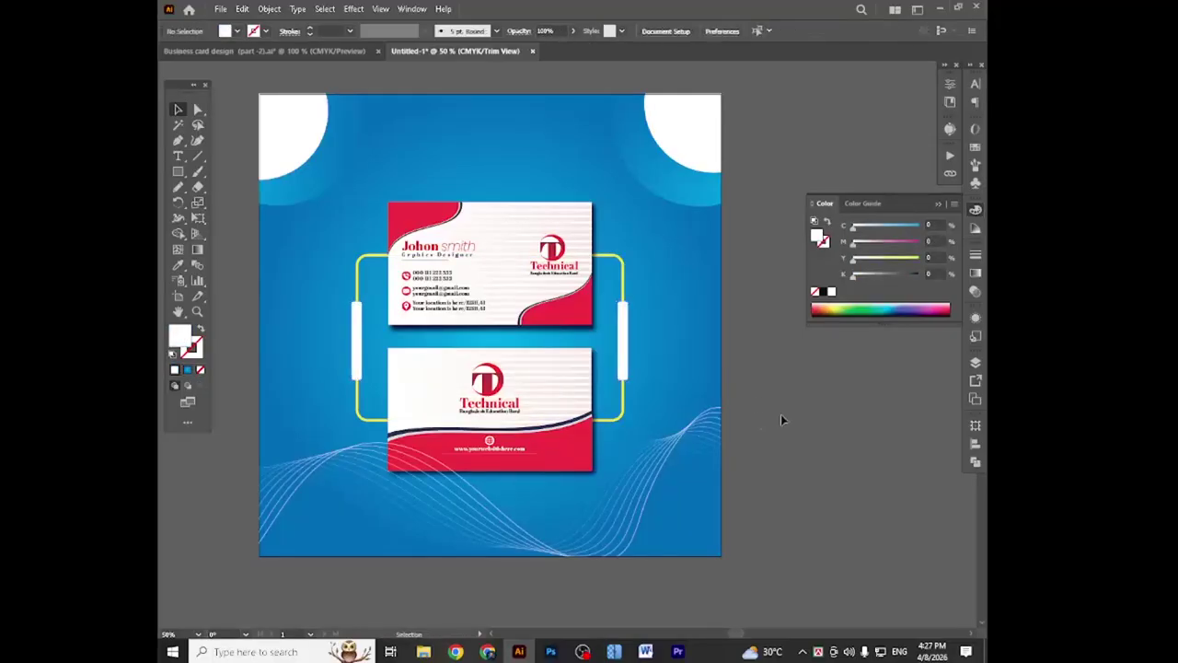
- Collapse the floating color controls beside the artwork
scroll(800, 428, down, 1)
scroll(799, 429, up, 2)
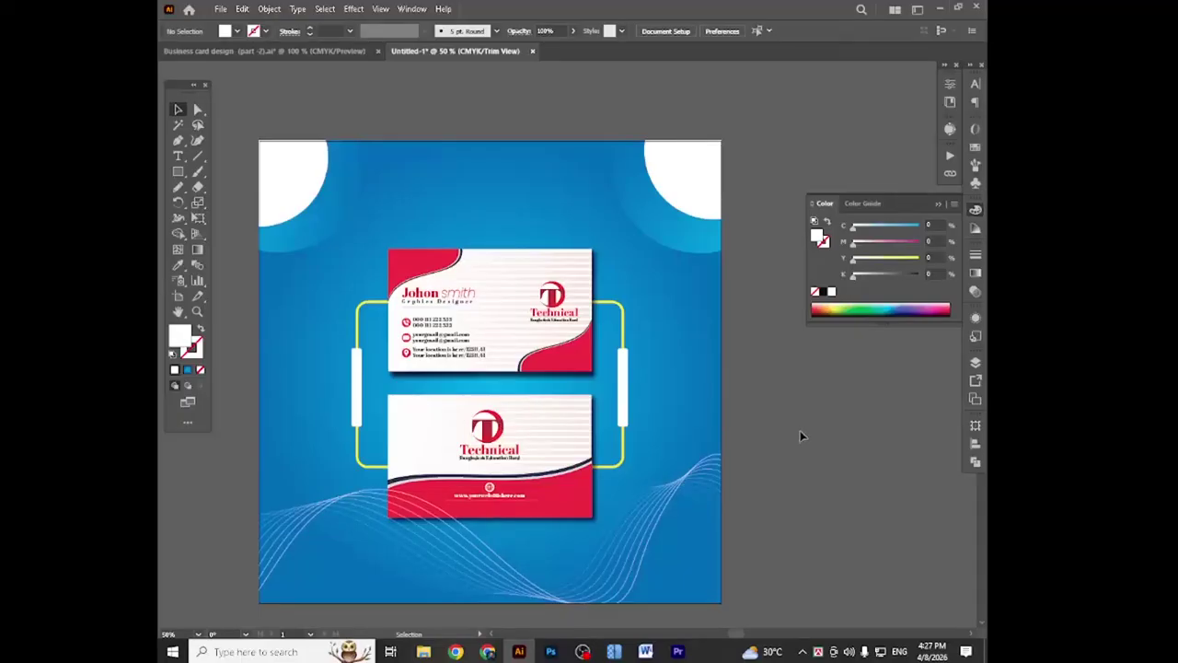
scroll(800, 430, down, 1)
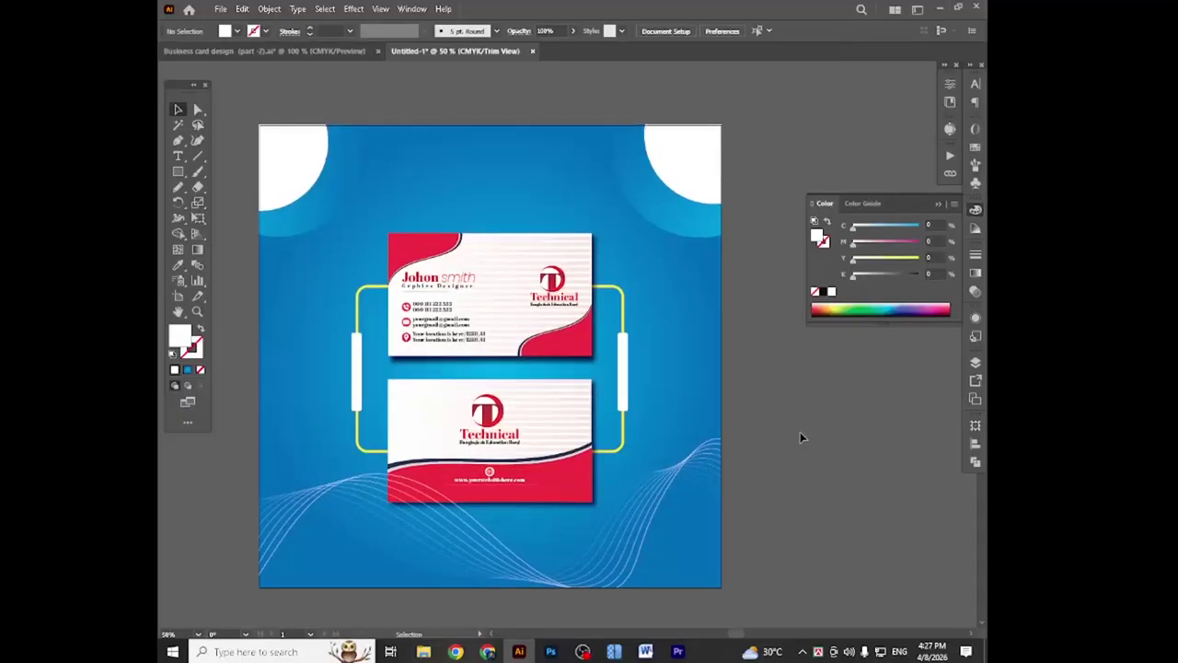
scroll(800, 433, down, 1)
click(976, 212)
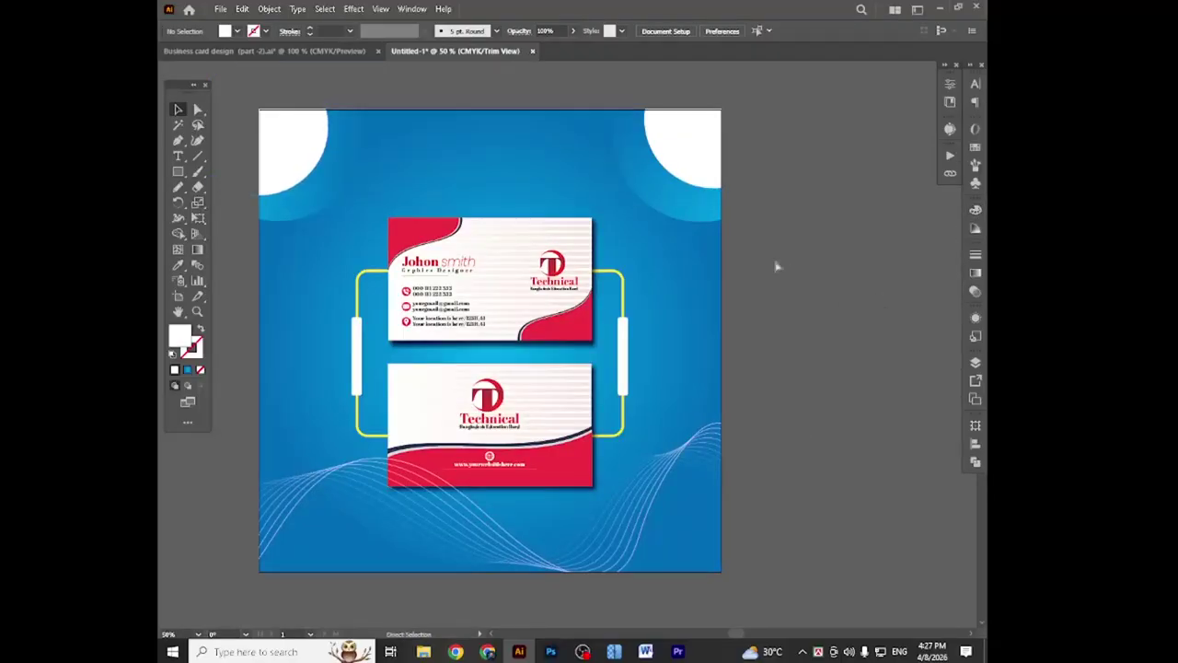
drag(653, 246, 686, 238)
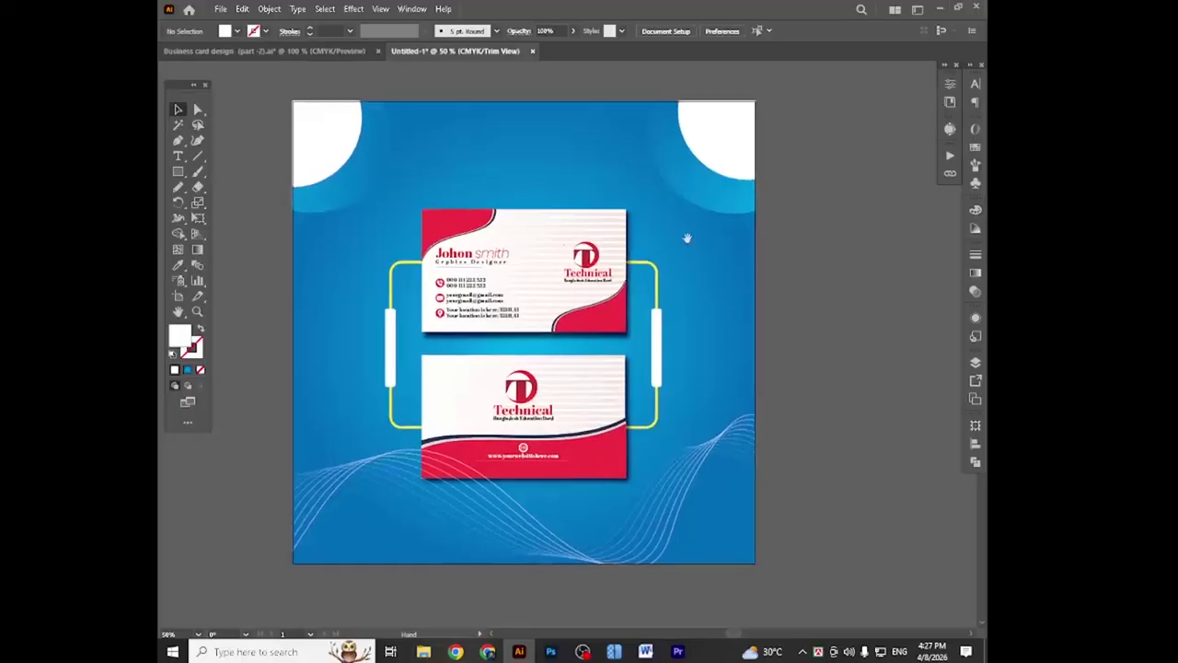
- Save the document as Mockup in Adobe Illustrator format in the Part -2 folder
click(221, 8)
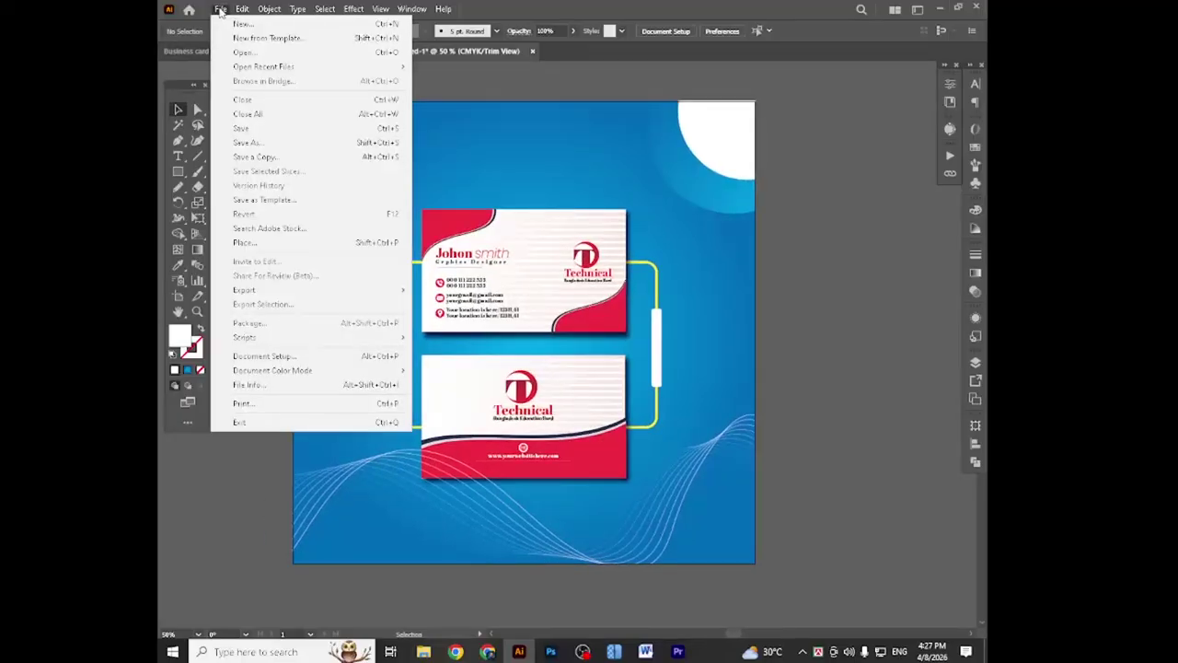
click(259, 130)
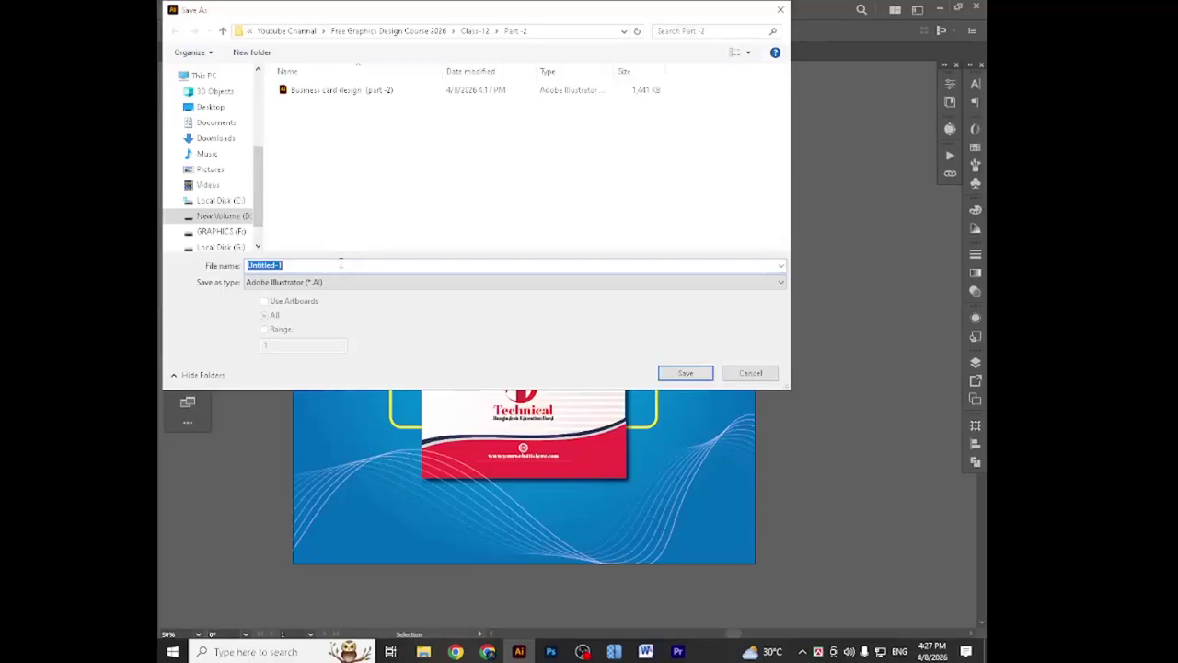
text(Mock)
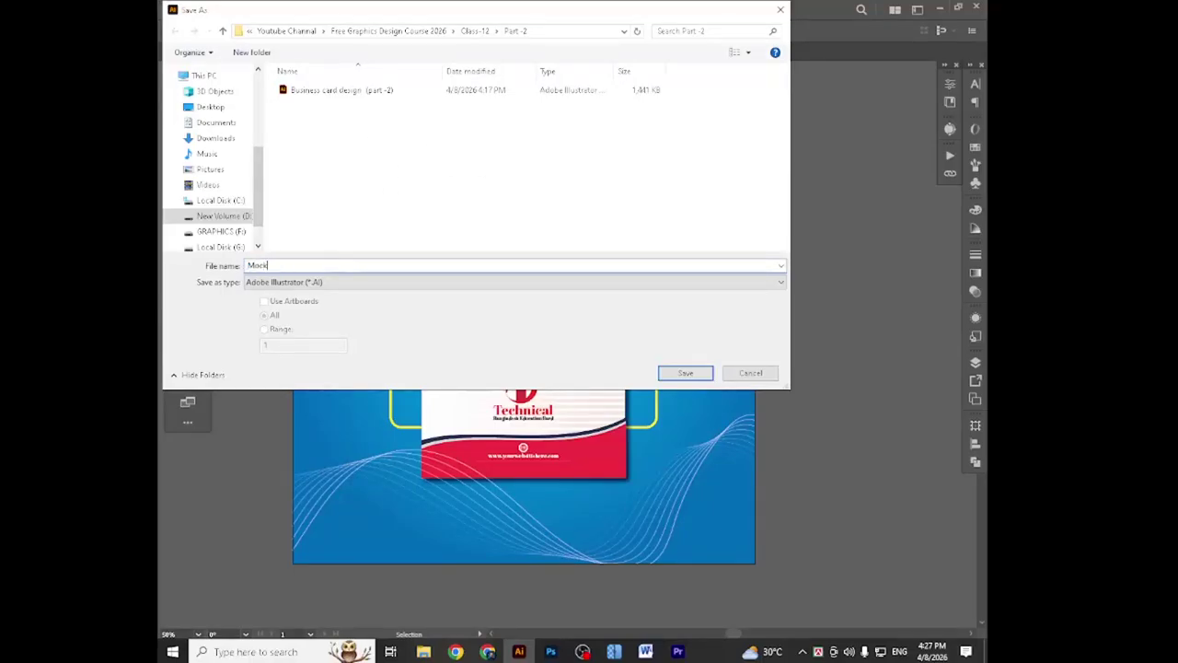
text(up)
key(Return)
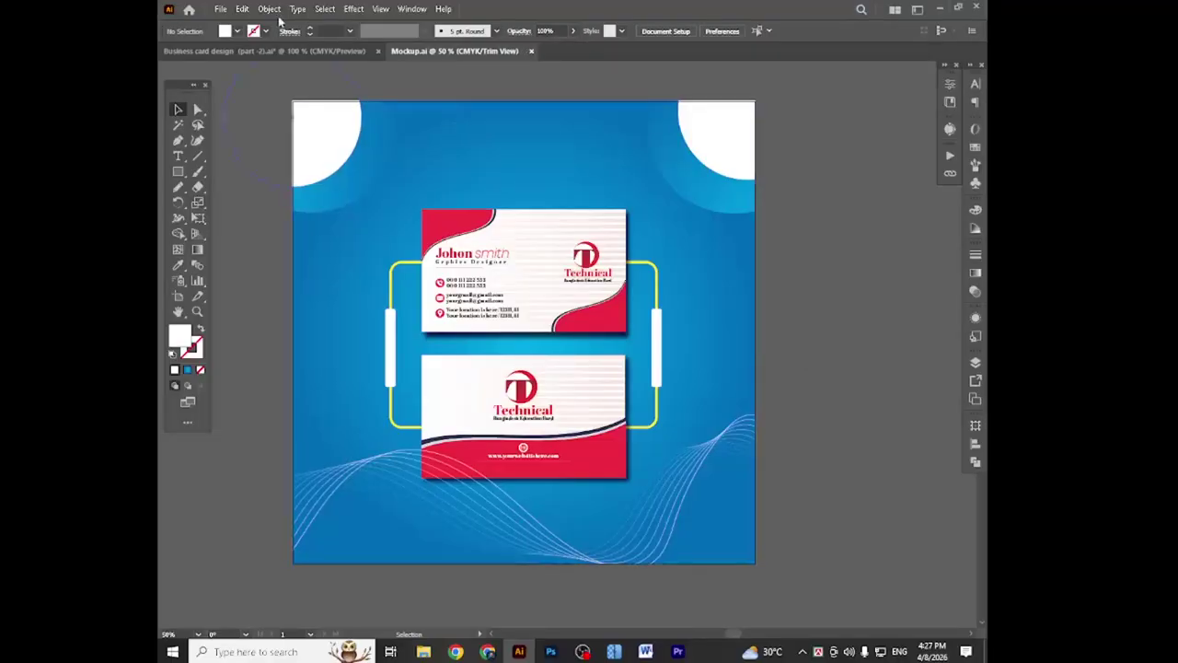
- Export the Mockup document as a JPEG using artboards, with CMYK color, quality 10 and 300 ppi, into the Part -2 folder
click(220, 10)
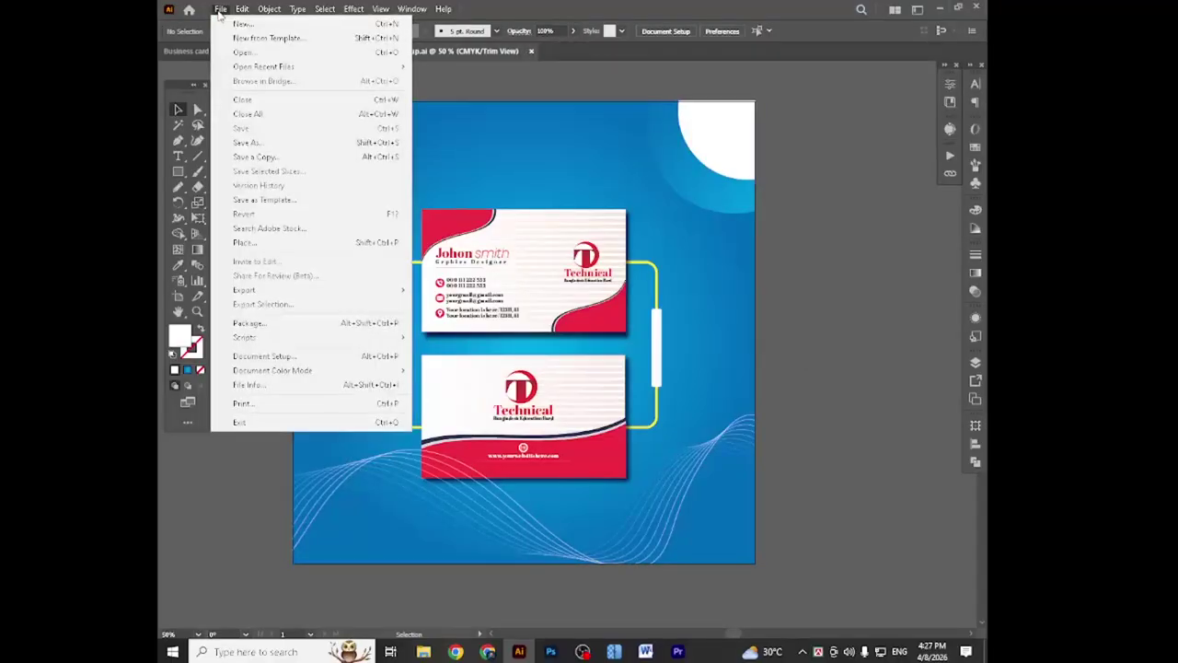
mouse_move(285, 293)
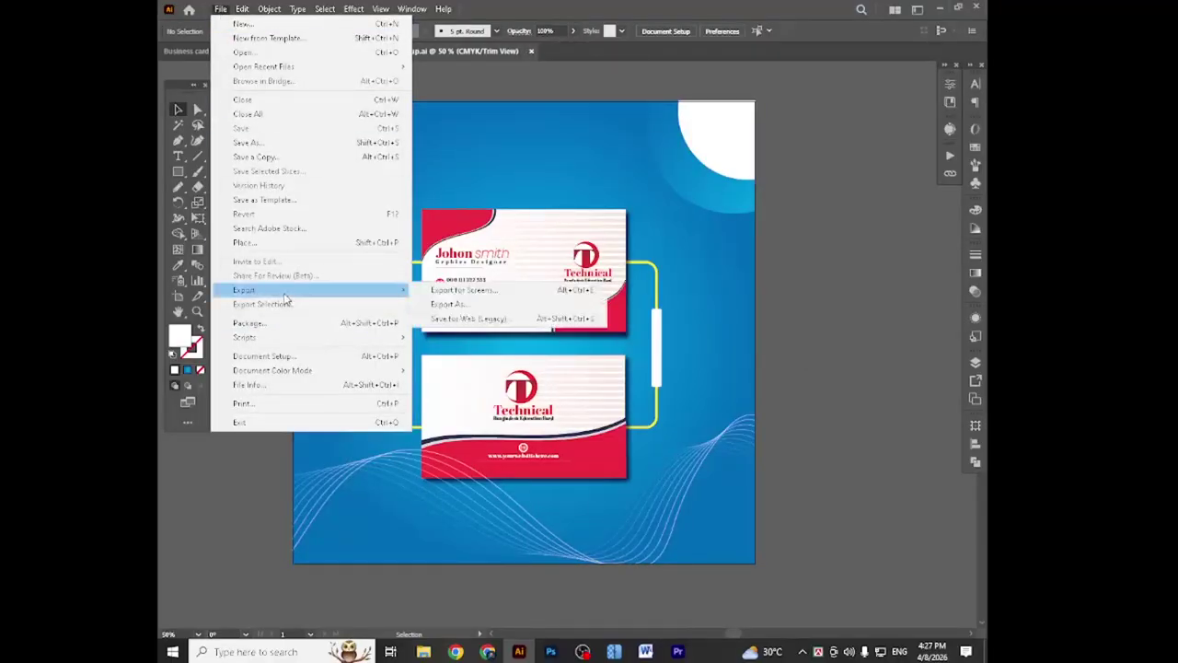
click(469, 307)
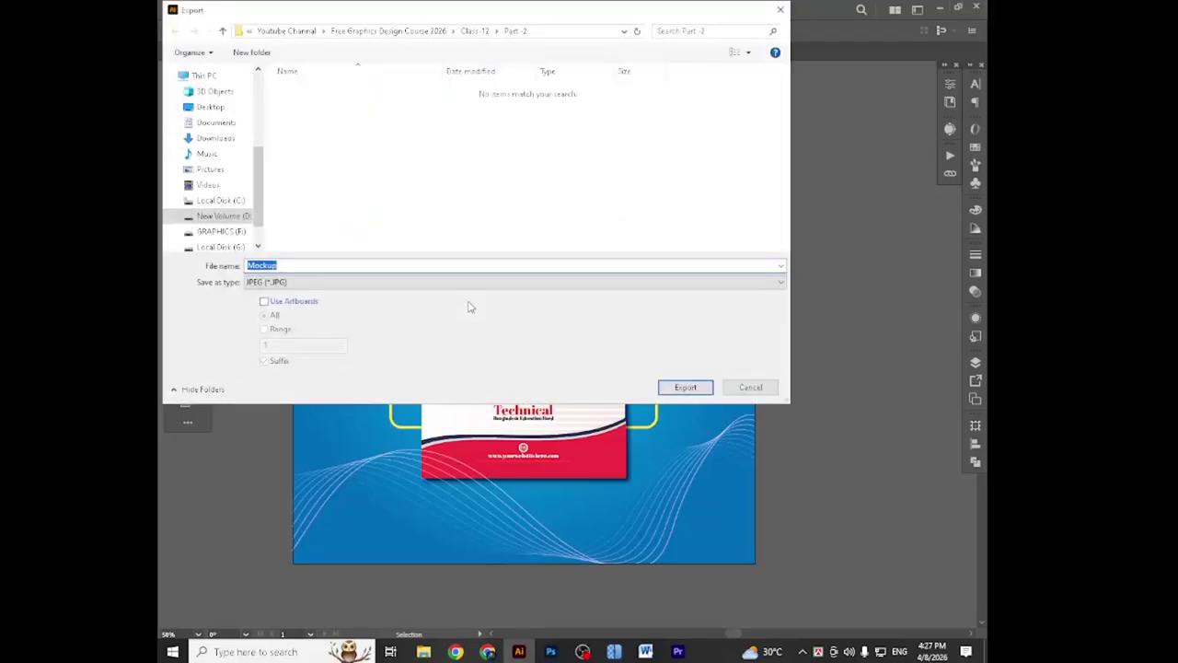
click(264, 302)
click(691, 390)
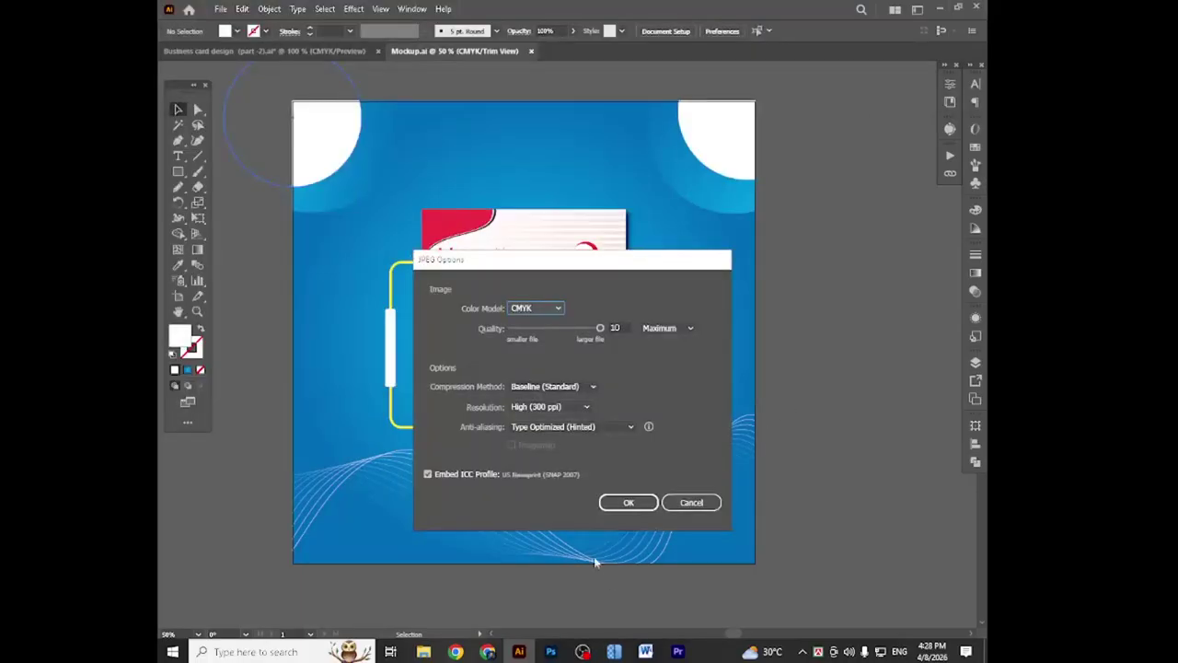
click(632, 503)
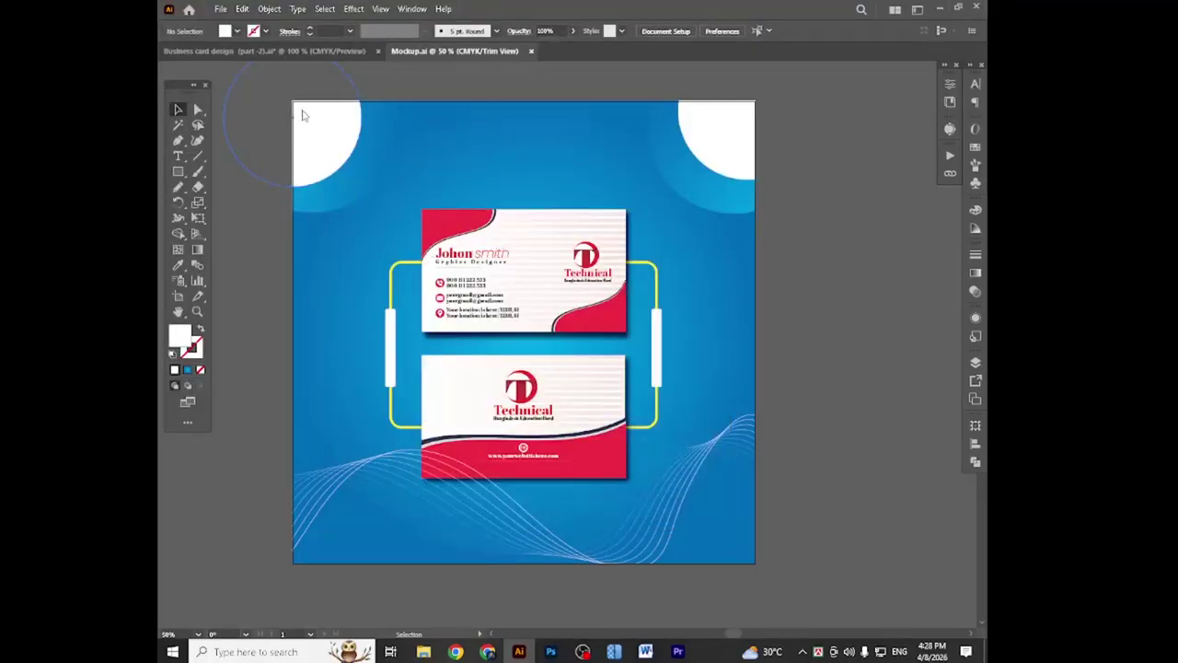
- Export all artboards of the Business card design (part -2) document as JPEG files into the Part -2 folder
click(276, 51)
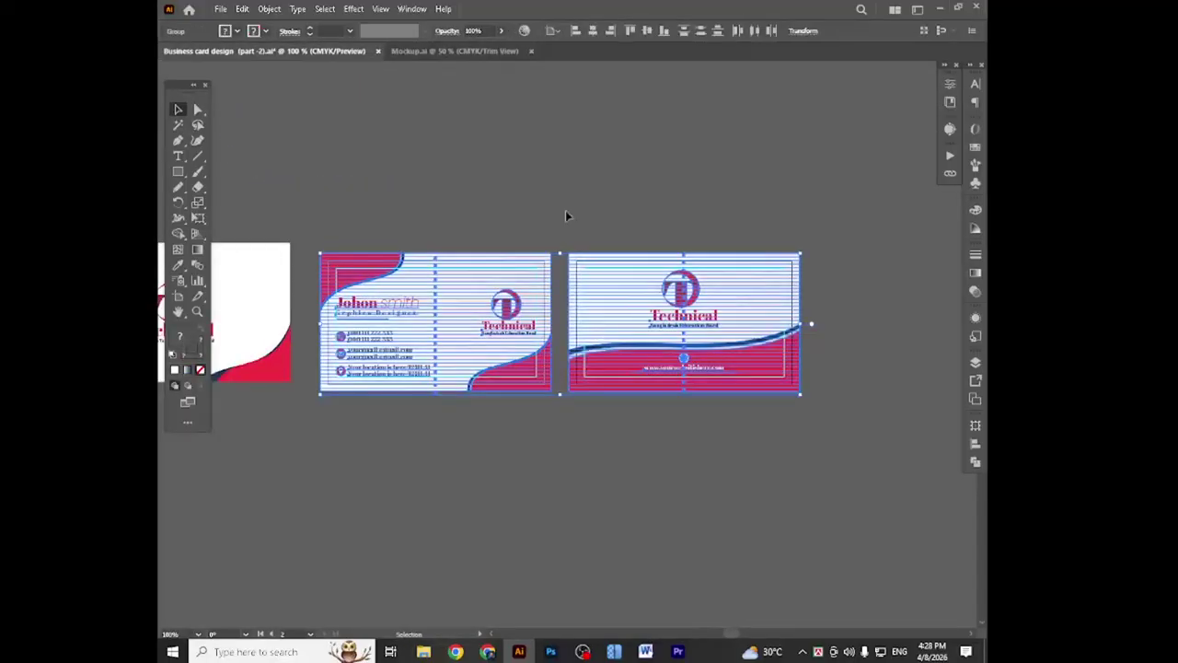
click(566, 216)
click(221, 9)
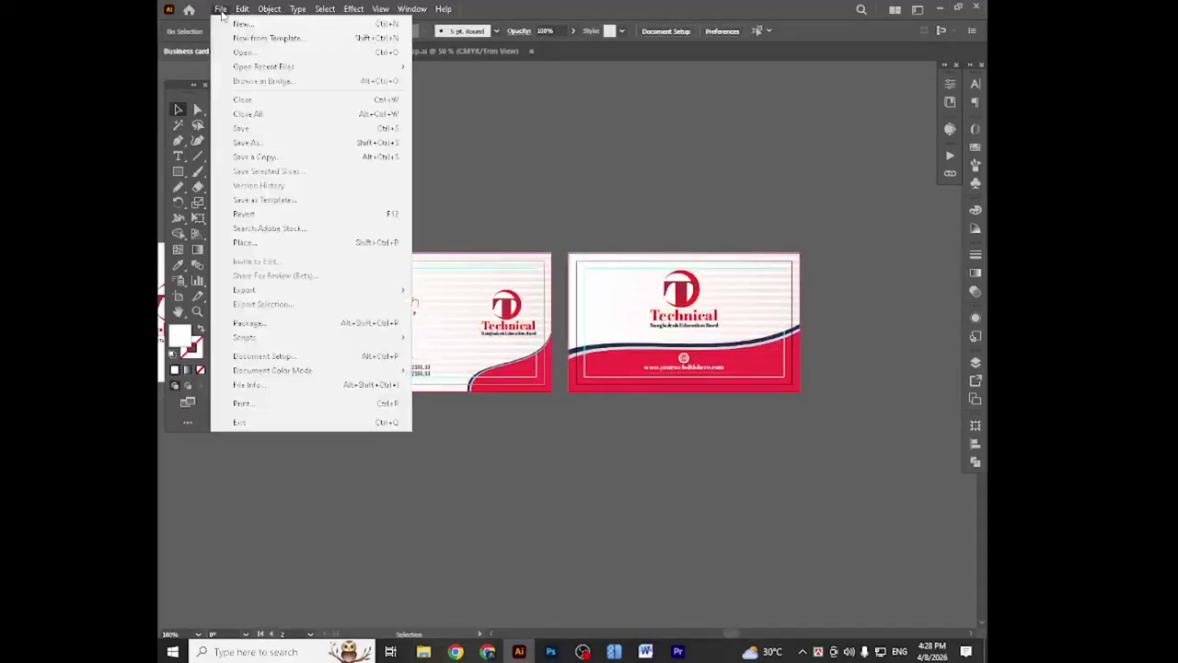
mouse_move(262, 291)
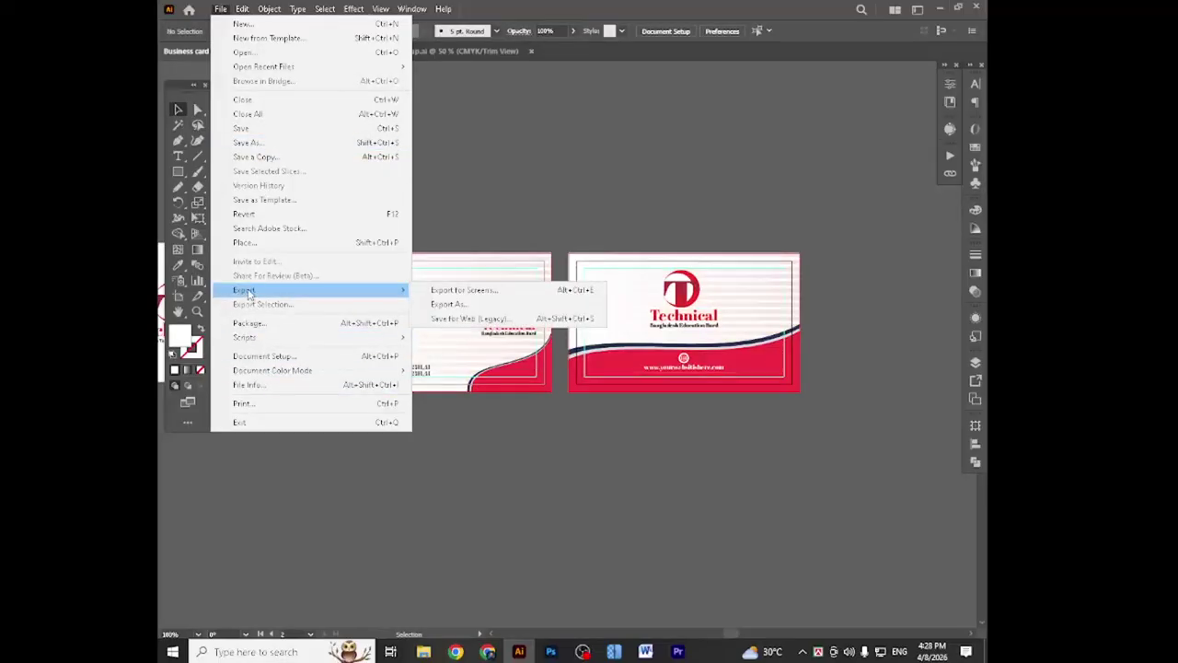
click(491, 304)
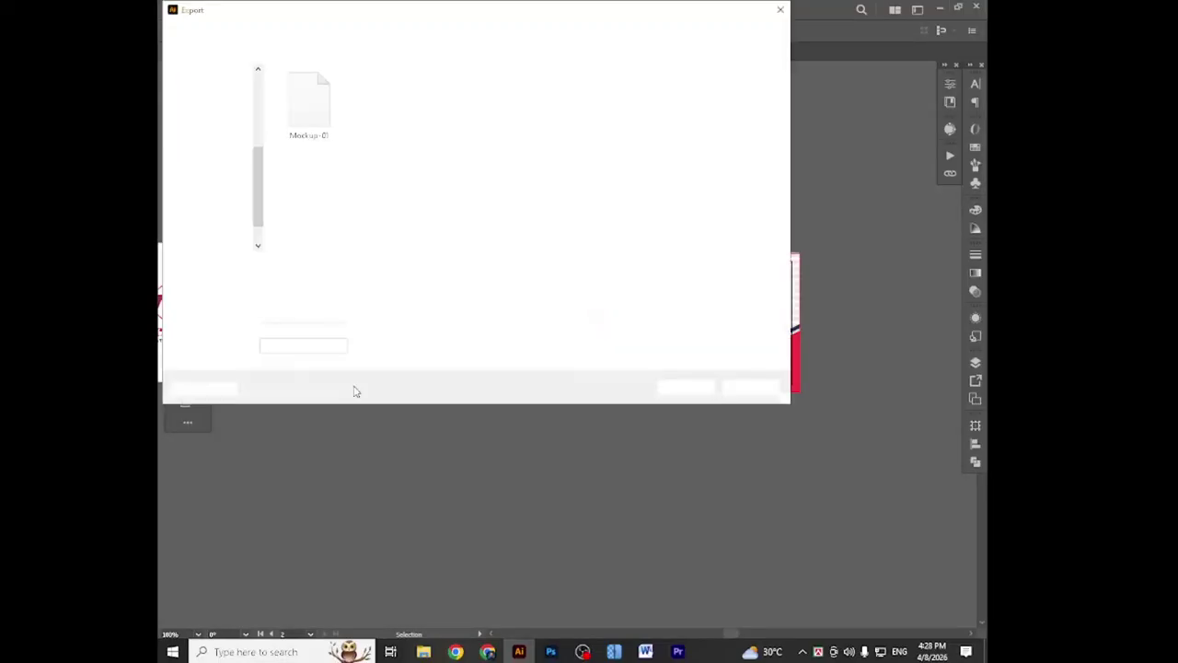
click(265, 302)
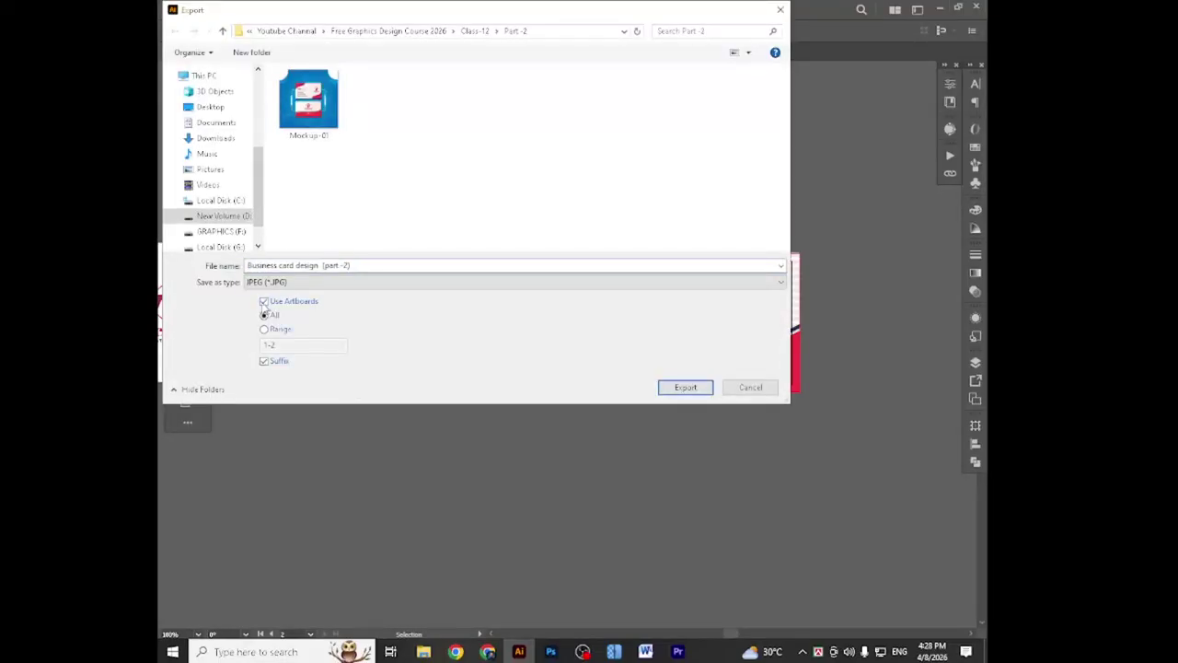
click(683, 386)
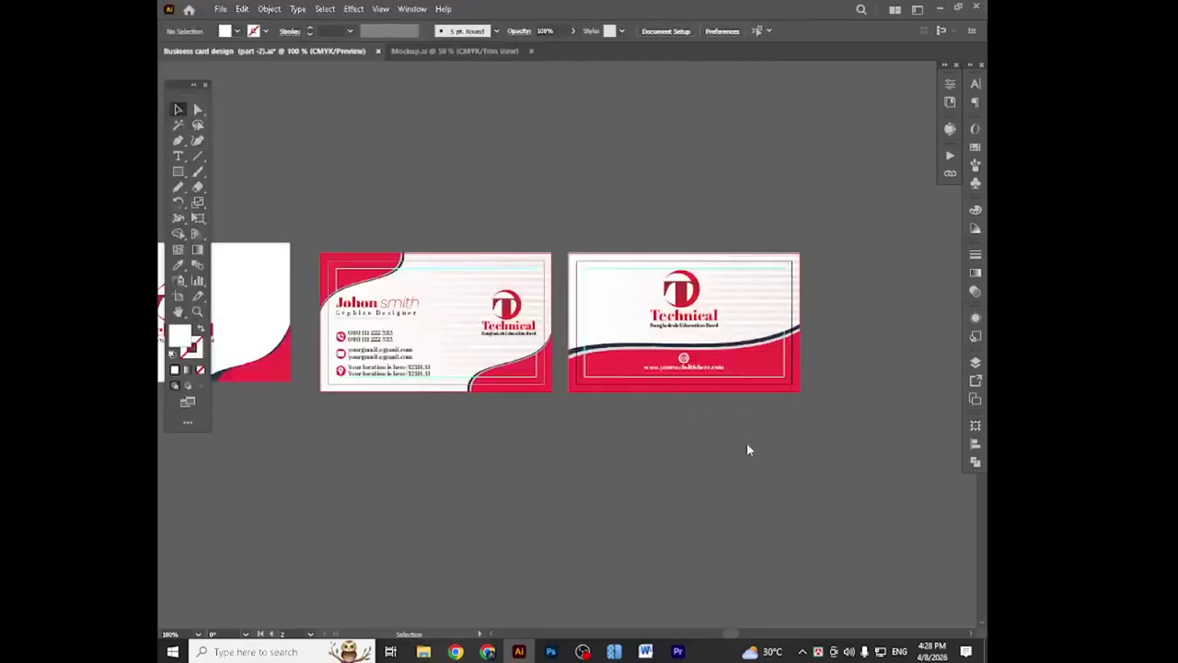
click(632, 506)
- Preview the exported card back, card front and mockup images in File Explorer, and return to Illustrator
click(424, 652)
click(477, 176)
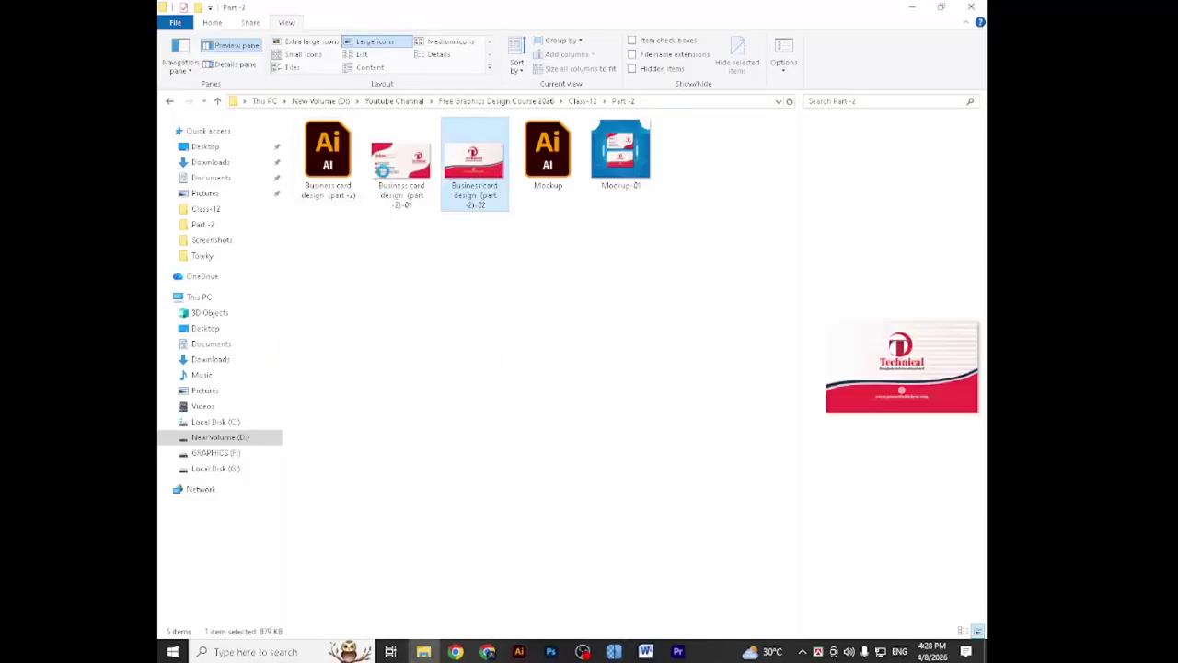
click(396, 177)
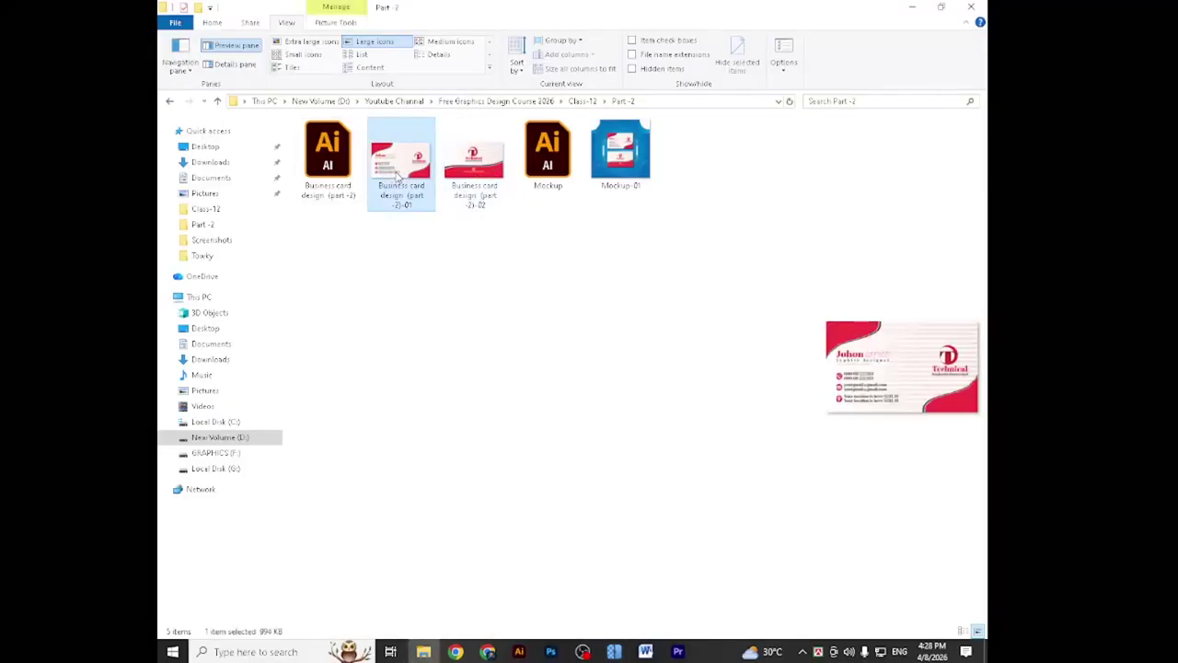
click(637, 163)
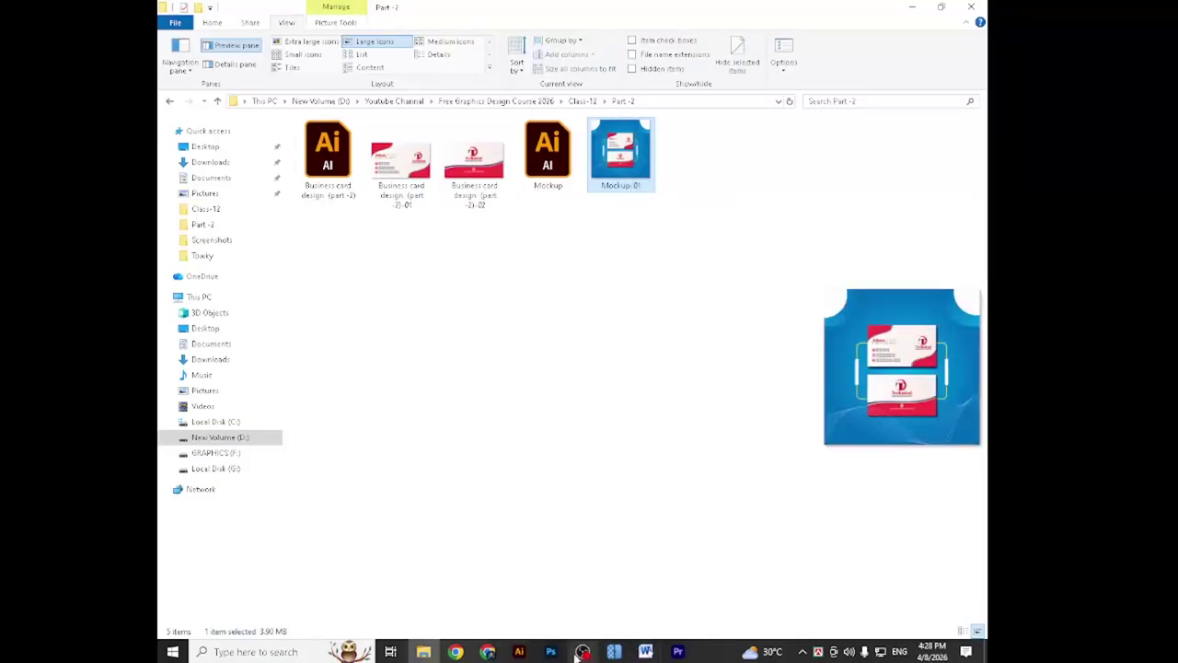
click(519, 652)
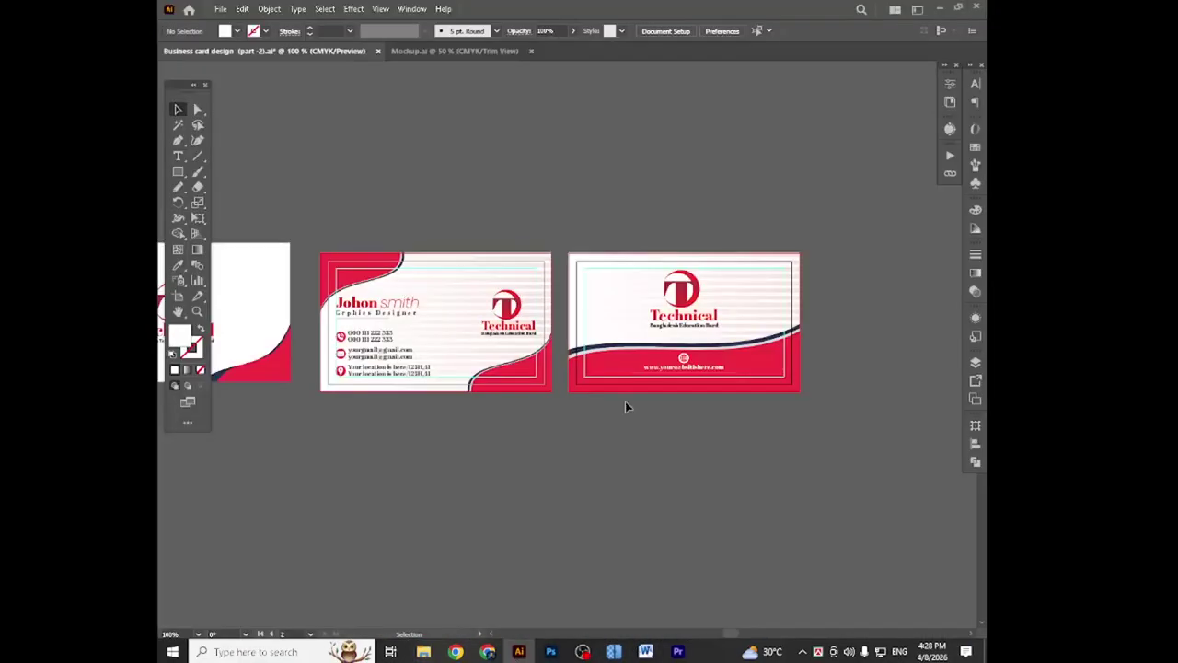